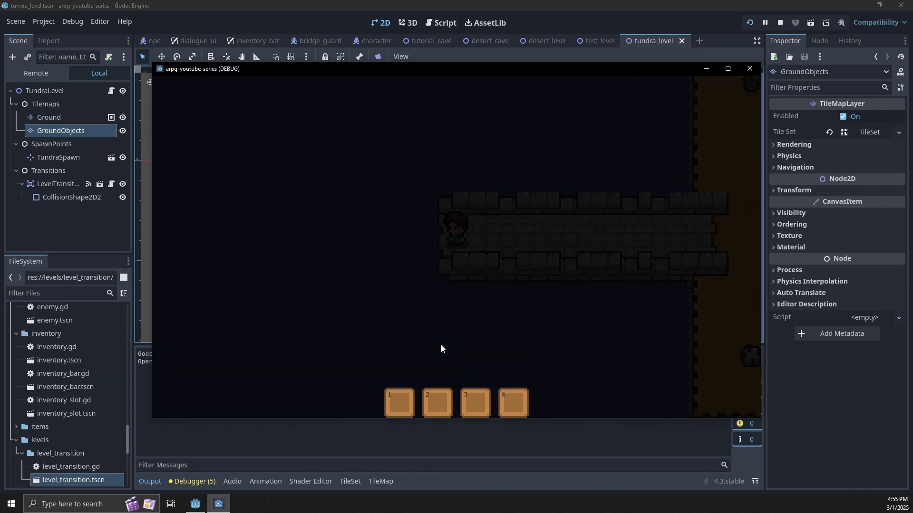
Step: Walk the character through the tundra level in the running game
key(Left)
key(Down)
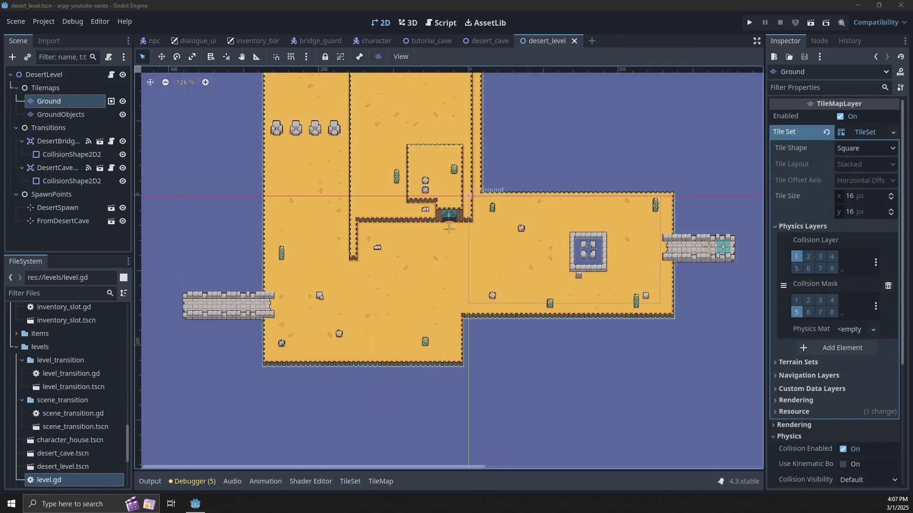
Step: Switch to the character scene and inspect the Player.png sprite sheet in the characters assets
click(367, 39)
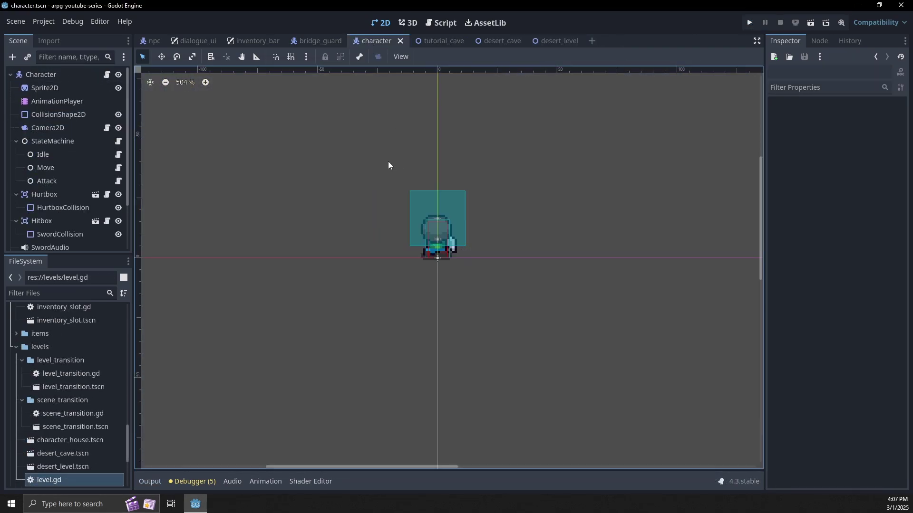
scroll(395, 230, down, 5)
scroll(314, 198, up, 3)
scroll(67, 332, up, 10)
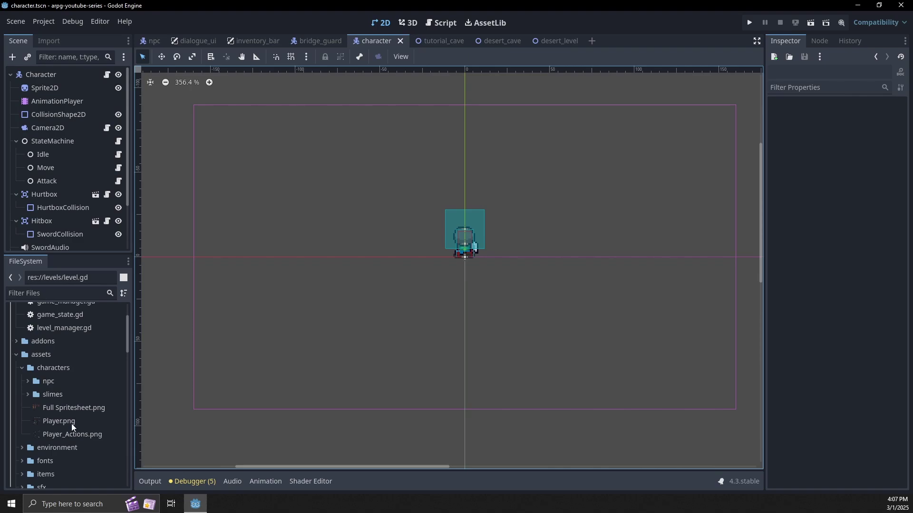
click(71, 421)
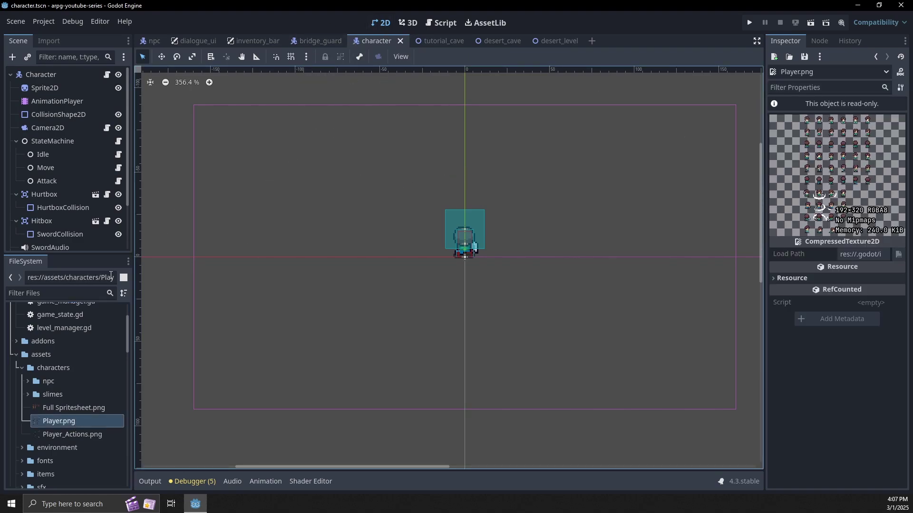
Step: Display the character's attack_down animation from the AnimationPlayer and examine its sprite and sword collision
click(56, 101)
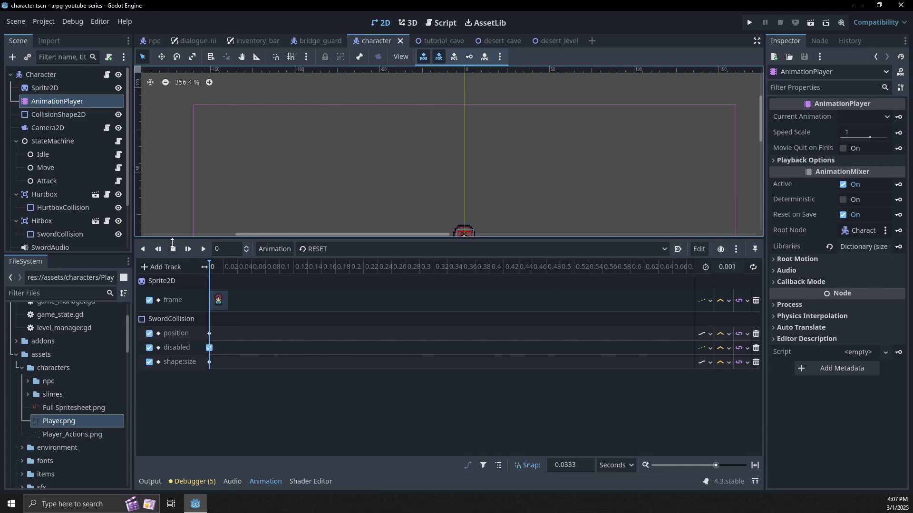
click(312, 248)
click(337, 274)
scroll(381, 186, down, 2)
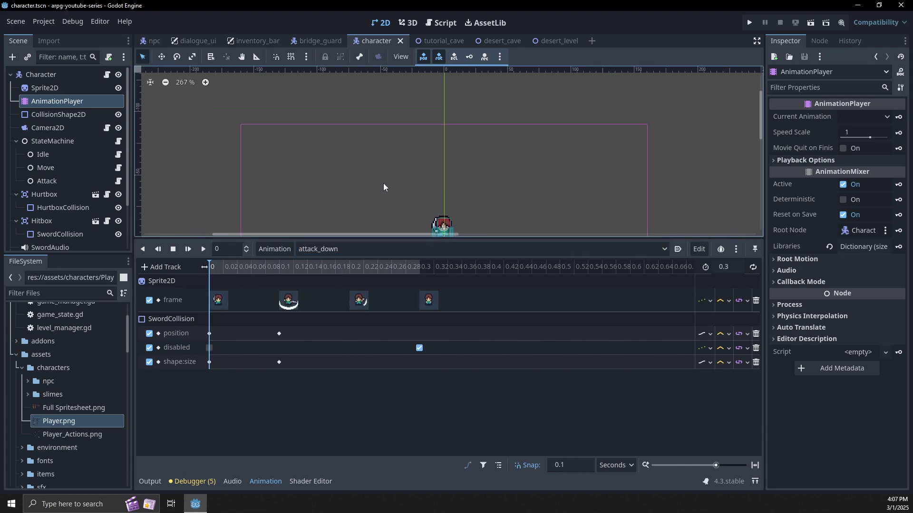
scroll(384, 185, down, 3)
middle_drag(389, 191, 398, 126)
scroll(401, 159, up, 13)
middle_drag(407, 169, 341, 162)
scroll(339, 154, down, 3)
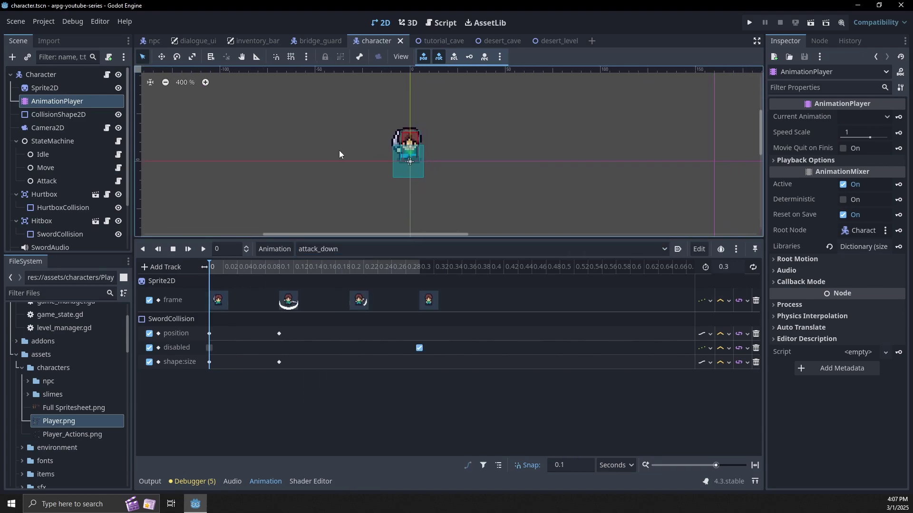
Step: Preview the character's move_down animation by playing it in the AnimationPlayer
click(353, 247)
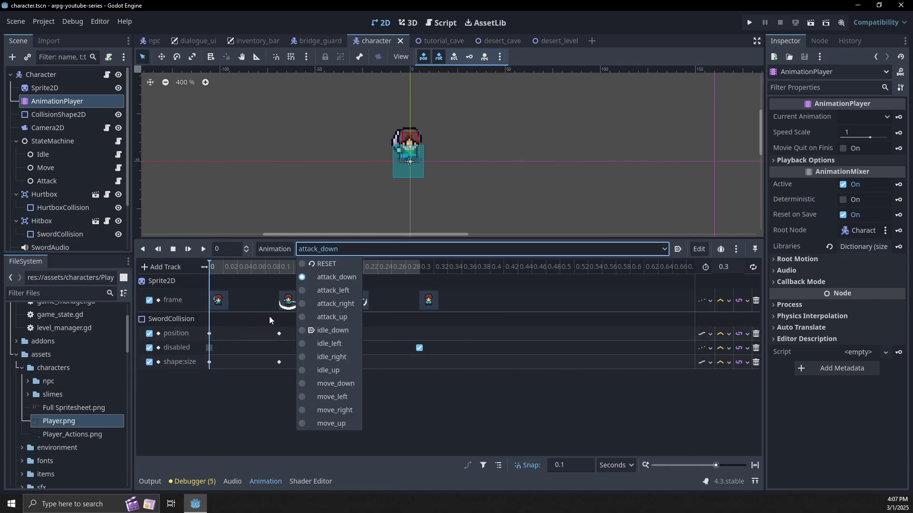
click(333, 383)
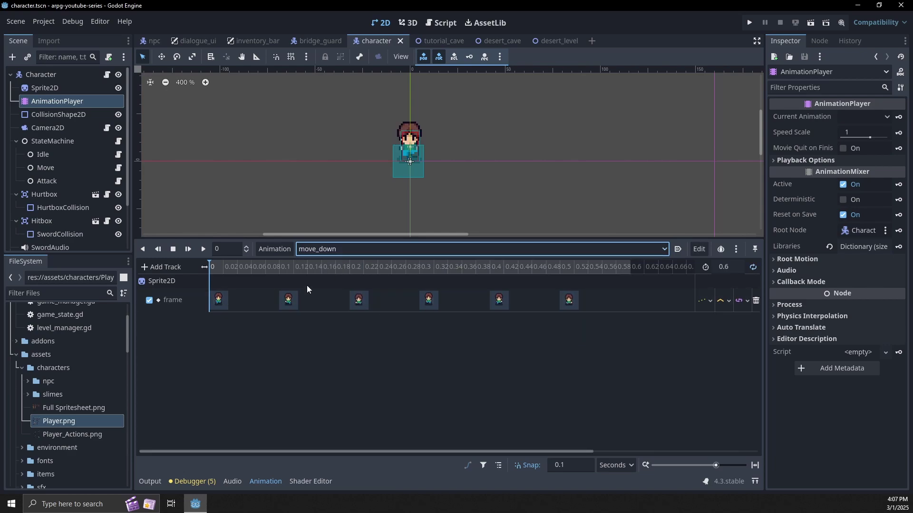
click(204, 250)
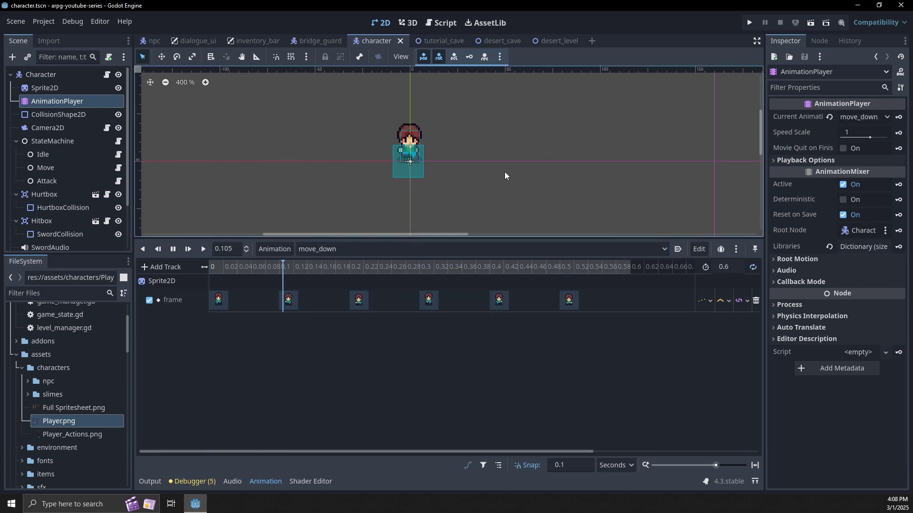
Step: Run the project, walk the character across the grass level past the house, and close the game
click(749, 22)
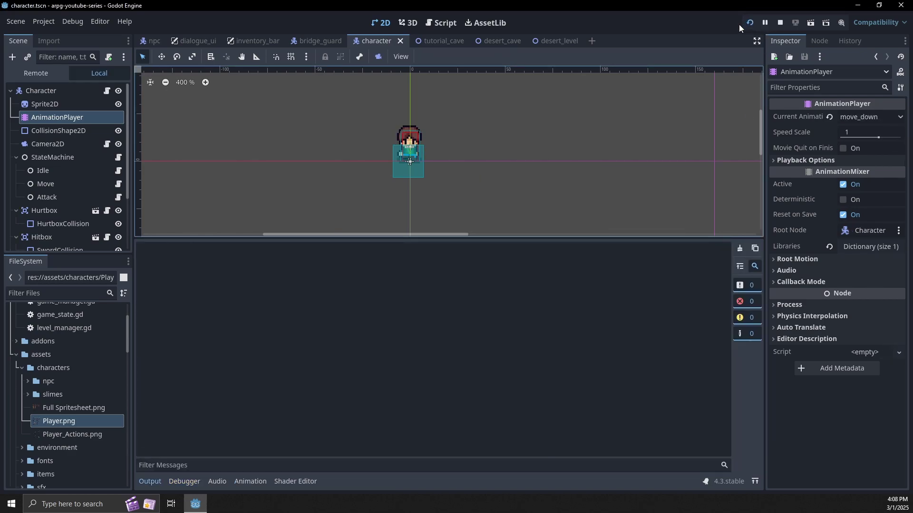
key(d)
key(s)
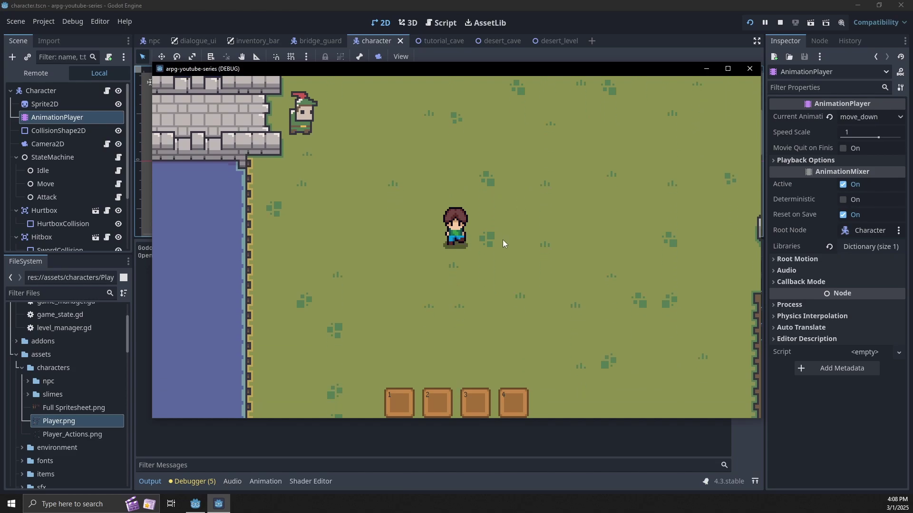
key(d)
key(s)
key(a)
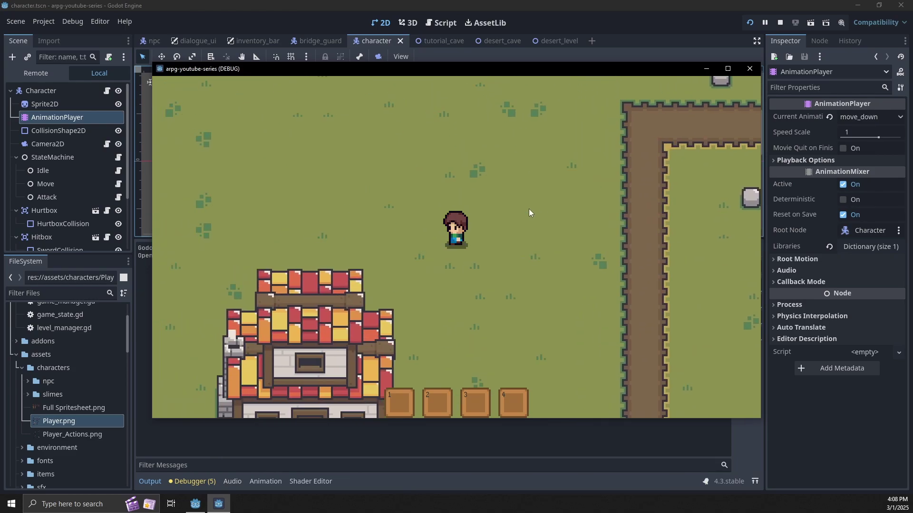
key(w)
key(d)
key(s)
click(540, 238)
key(d)
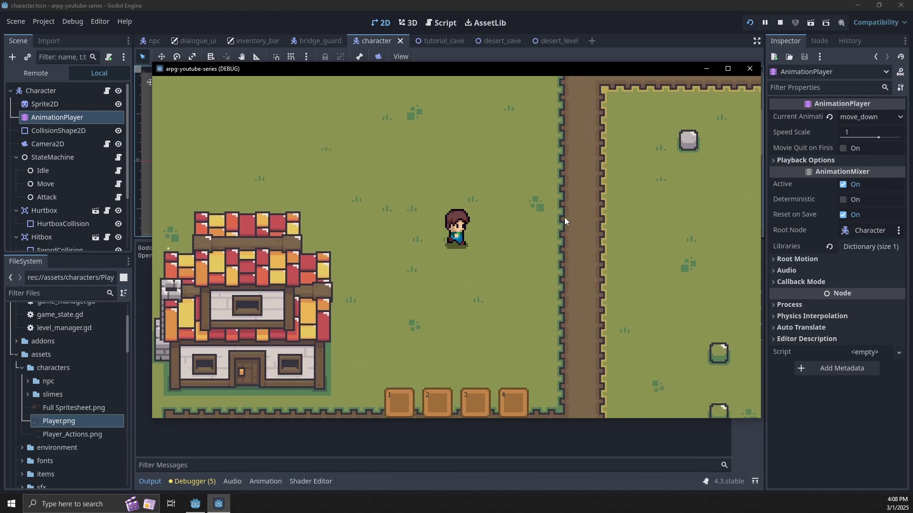
key(Right)
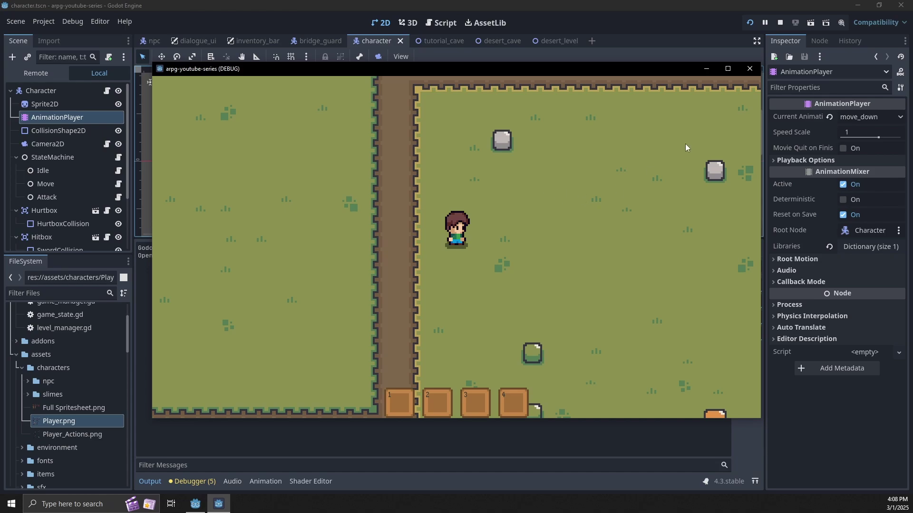
click(749, 69)
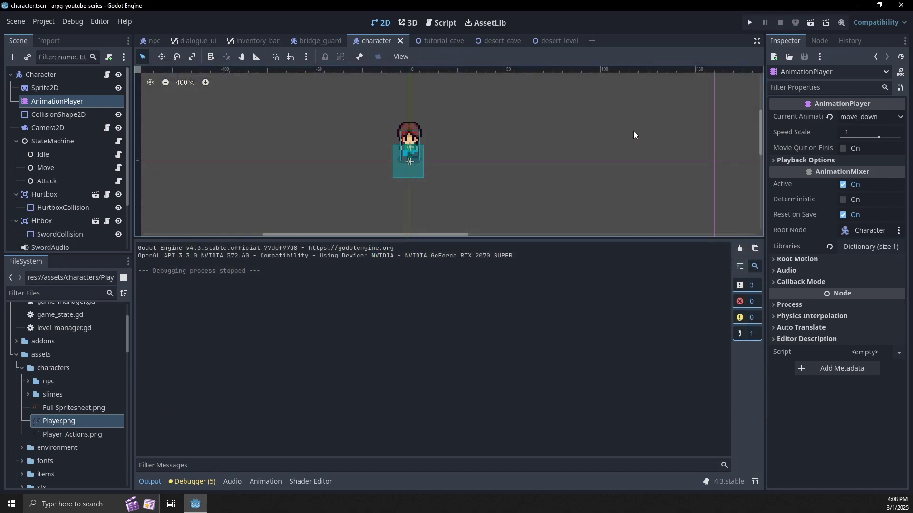
Step: Open the Player_Actions.png sprite sheet in the image viewer, examine its action poses, and close the viewer
scroll(65, 329, up, 3)
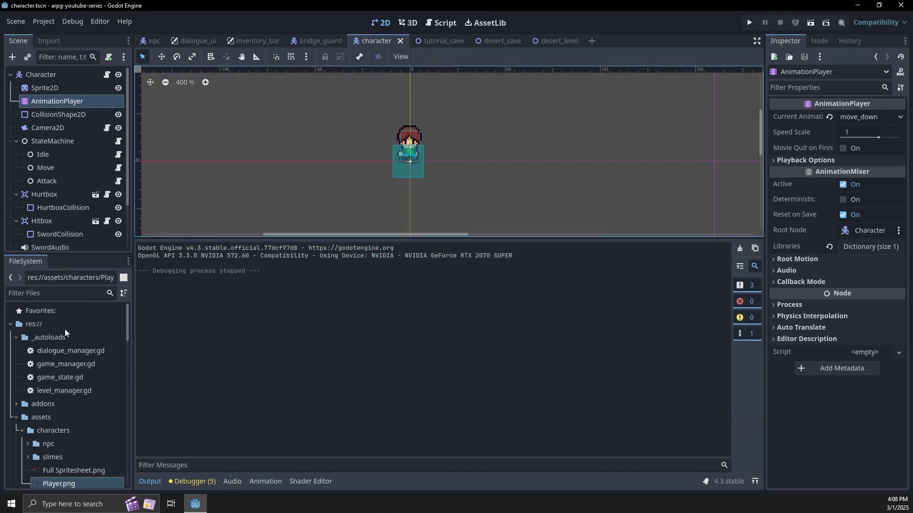
scroll(78, 391, down, 3)
click(80, 430)
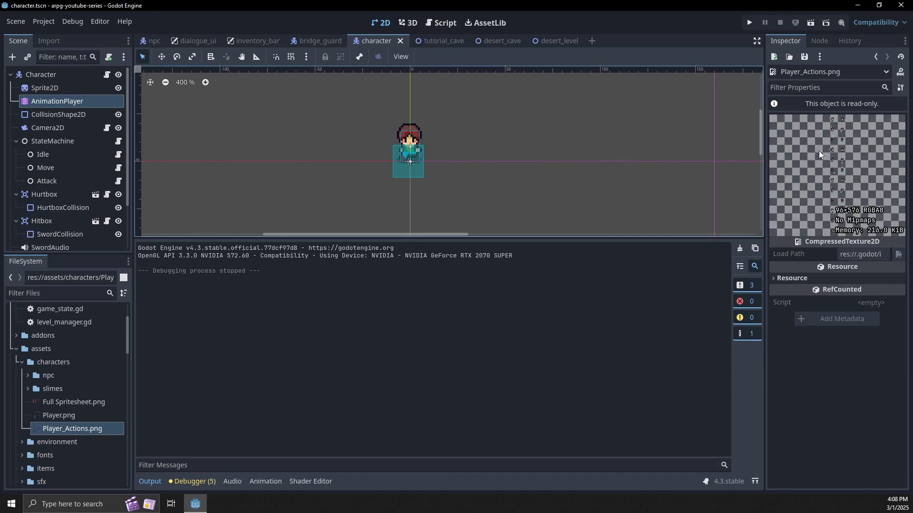
right_click(93, 430)
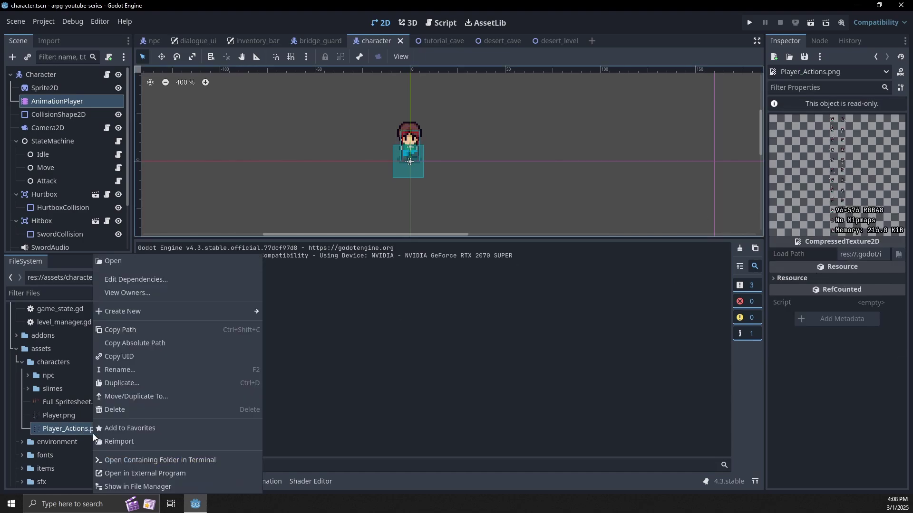
click(131, 260)
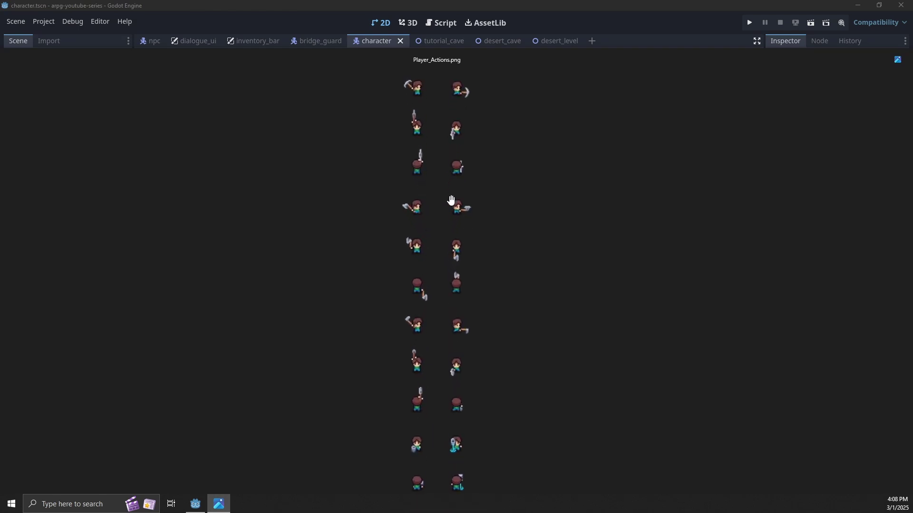
scroll(465, 188, down, 2)
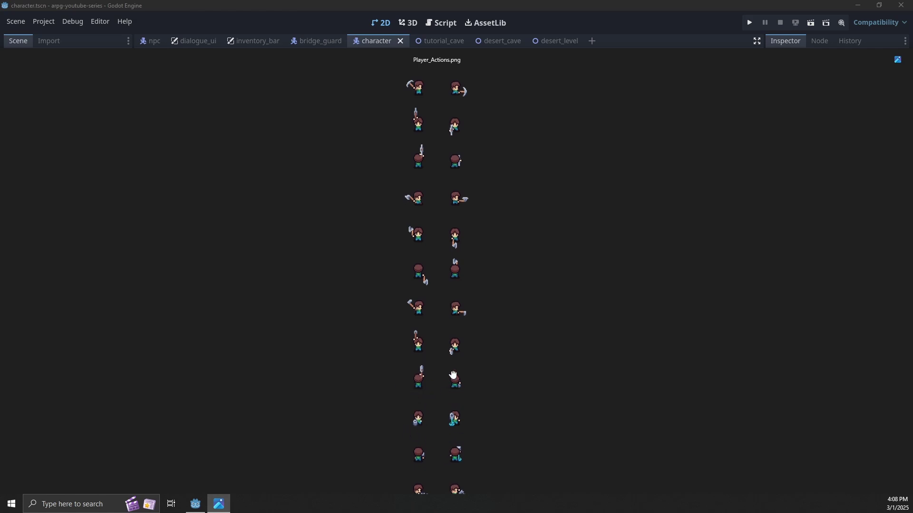
drag(461, 56, 463, 15)
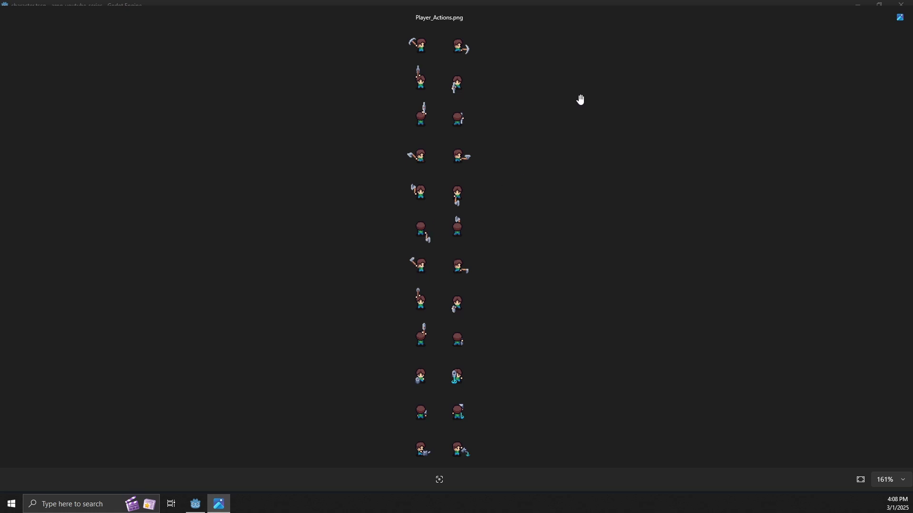
key(F11)
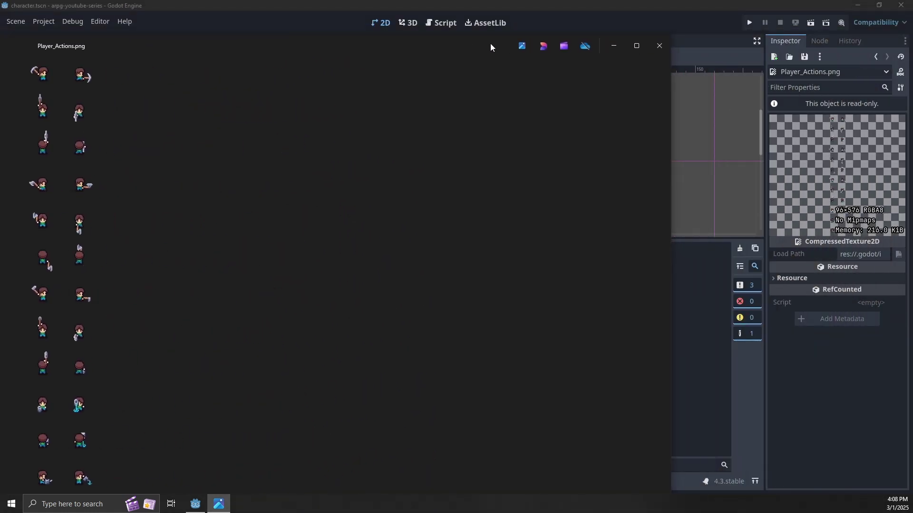
click(659, 46)
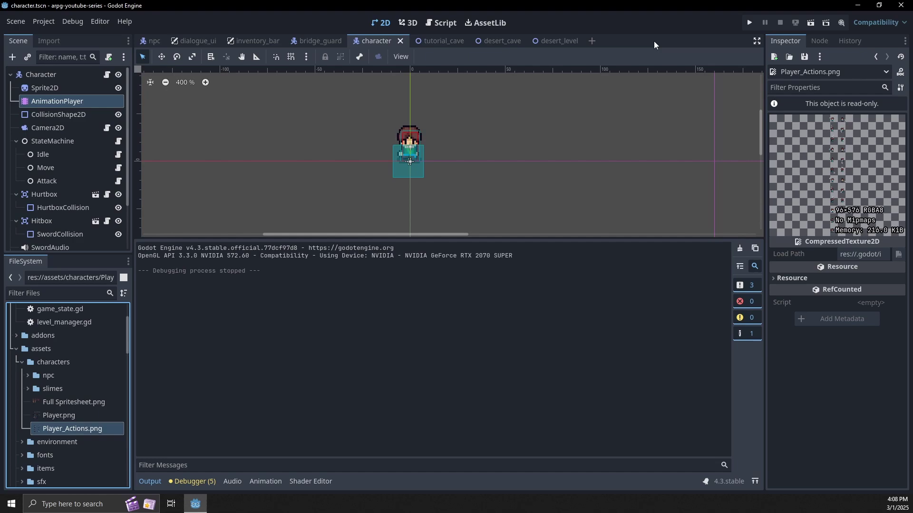
Step: Collapse the output log and examine the hitbox variable declared in the character.gd script
click(150, 481)
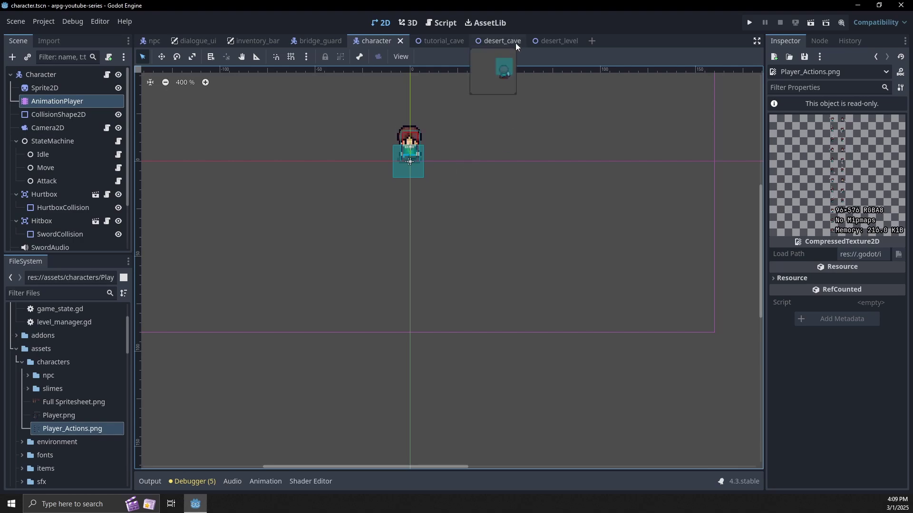
click(443, 22)
scroll(393, 210, down, 5)
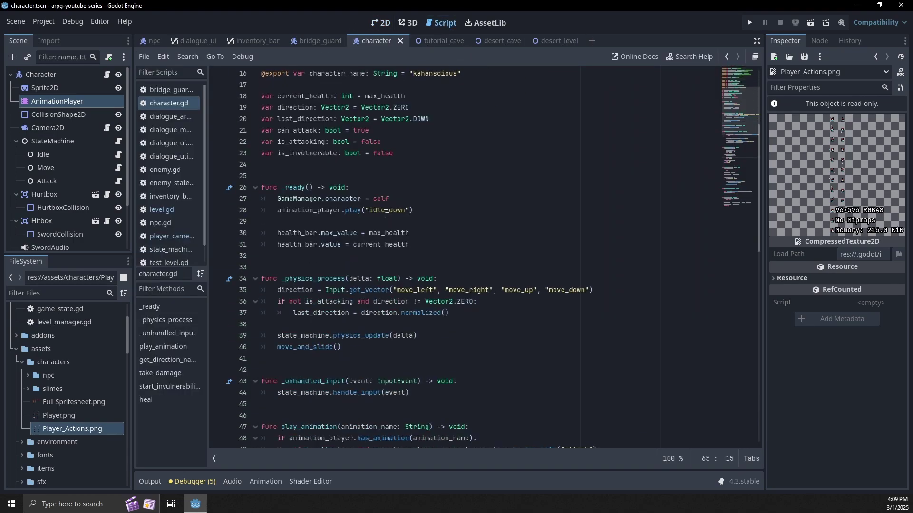
scroll(393, 210, up, 5)
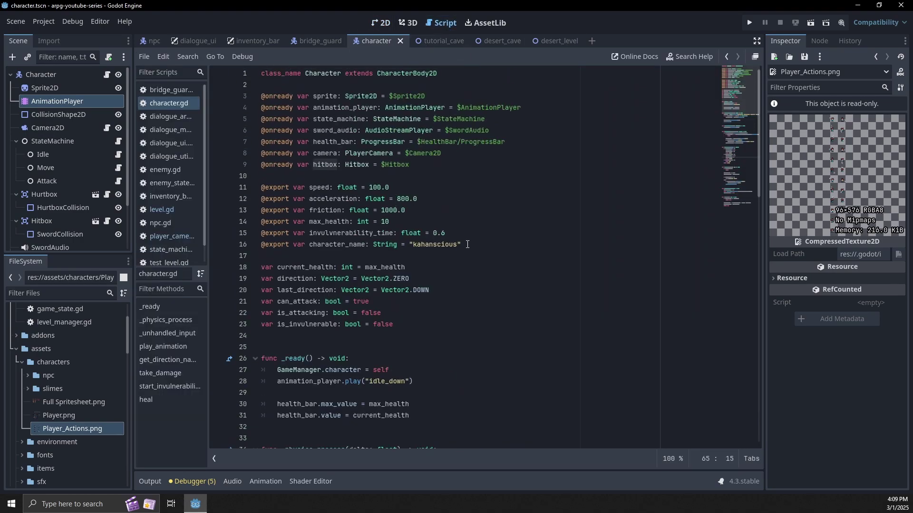
click(303, 173)
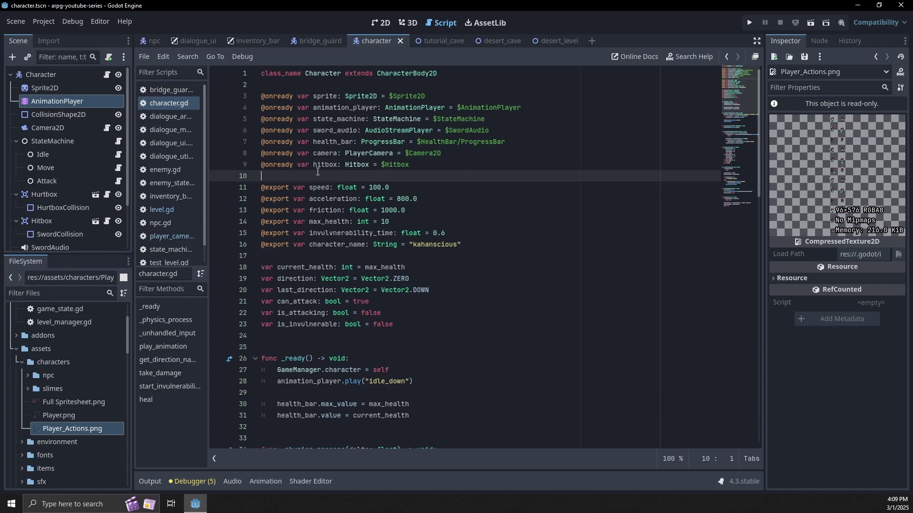
double_click(329, 165)
scroll(454, 200, down, 4)
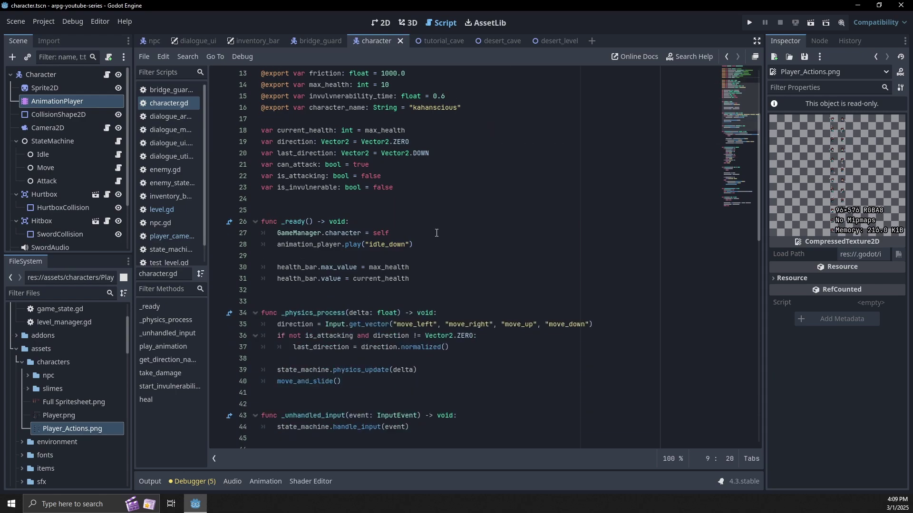
Step: Review the play_animation and get_direction_name functions in character.gd, highlighting the hitbox.scale.x = -1 line
scroll(439, 239, down, 10)
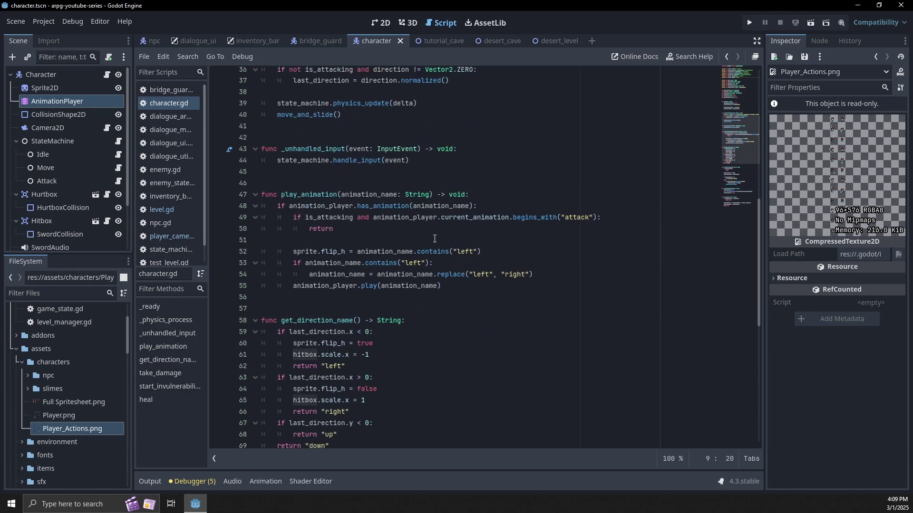
drag(293, 267, 391, 276)
click(401, 262)
drag(308, 223, 401, 278)
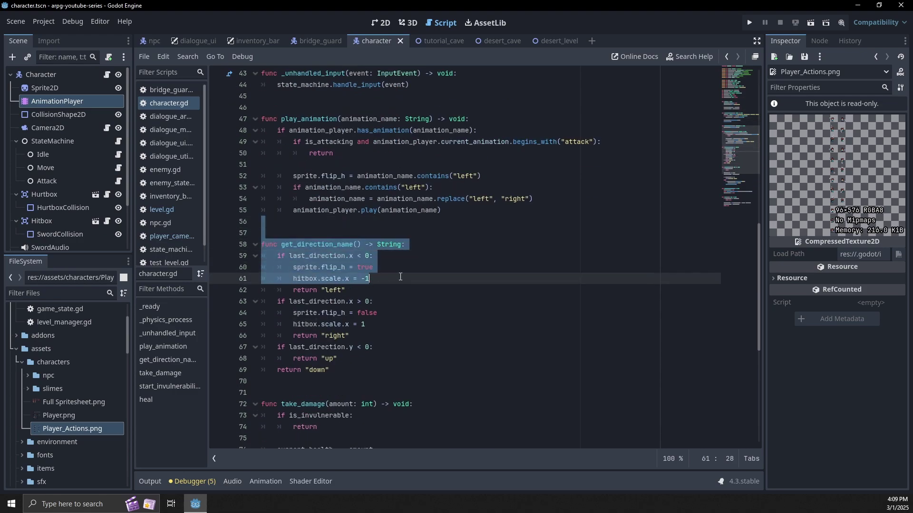
click(400, 278)
drag(290, 301, 369, 283)
click(296, 282)
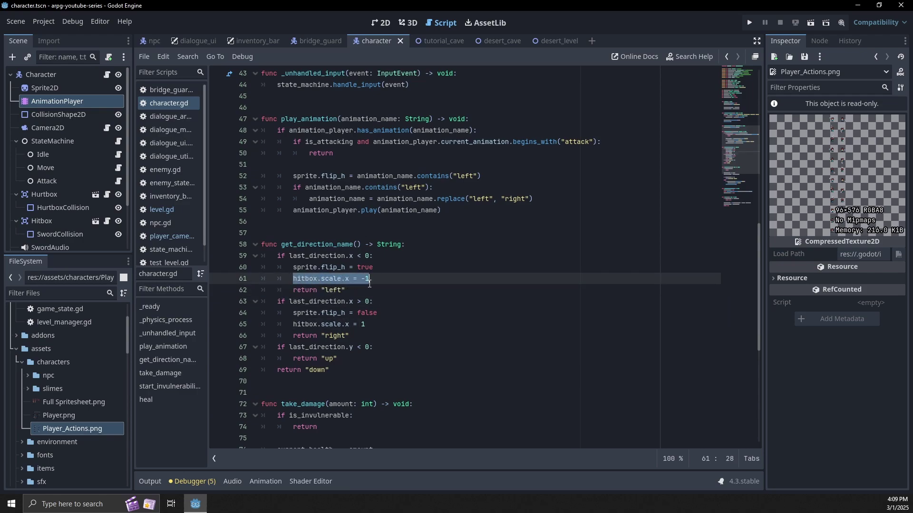
click(476, 288)
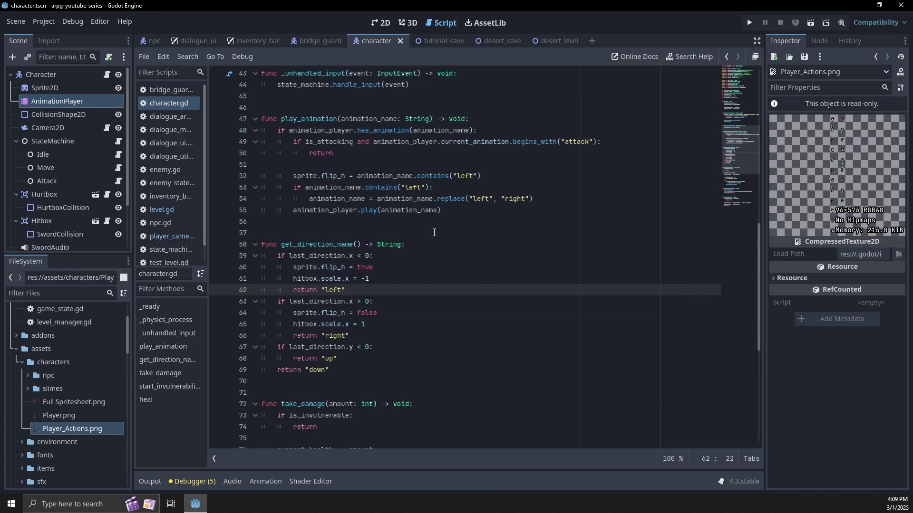
Step: Return to the 2D workspace, open test_level.tscn from the levels folder, and view the whole grass map
click(381, 22)
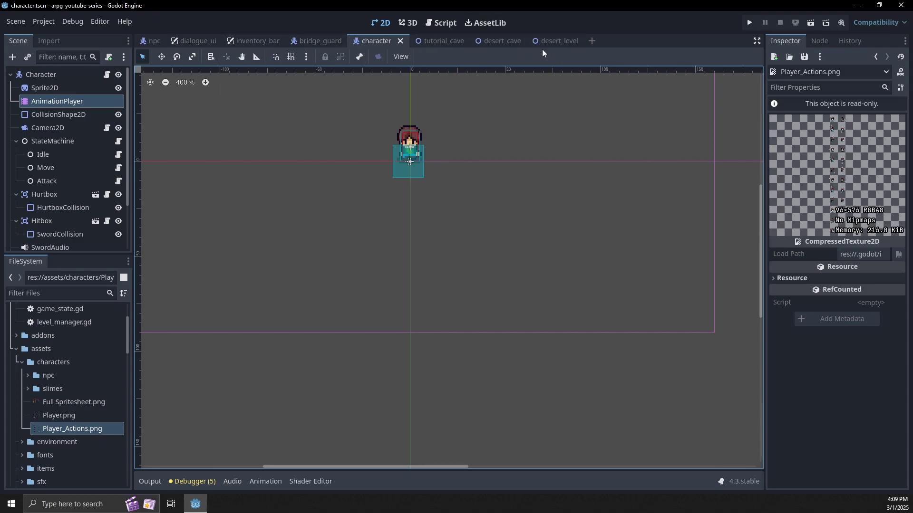
mouse_move(548, 46)
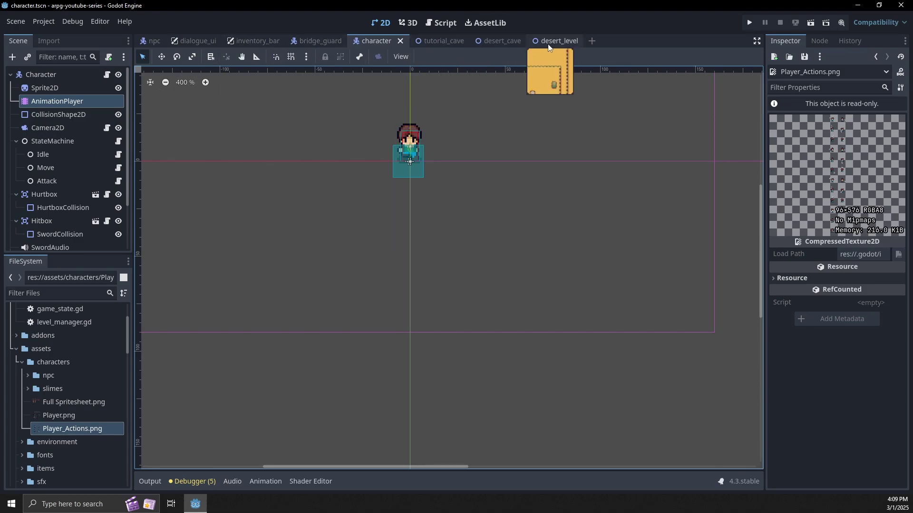
scroll(85, 415, down, 10)
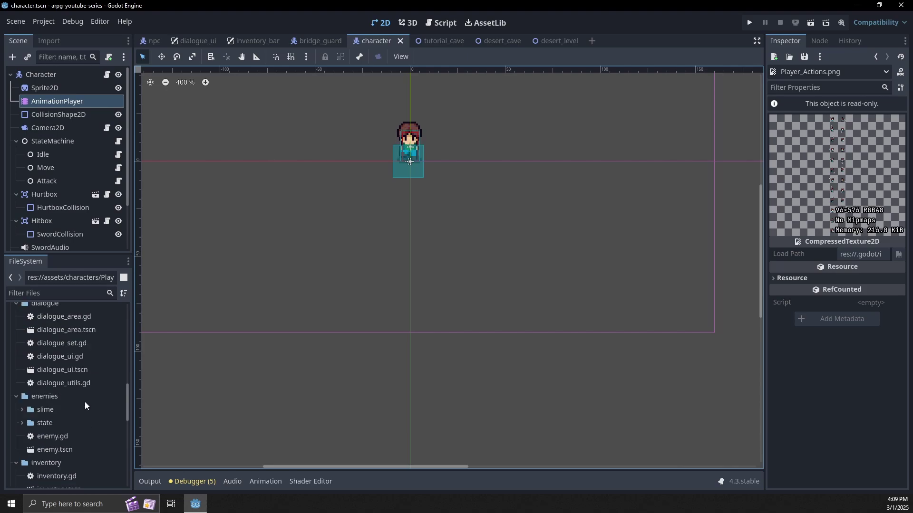
scroll(57, 423, down, 8)
click(63, 477)
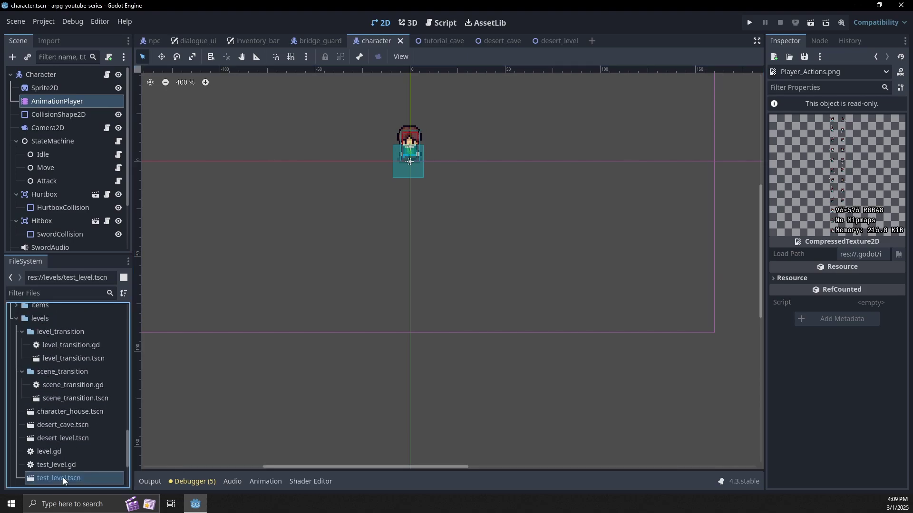
double_click(63, 477)
scroll(384, 306, down, 5)
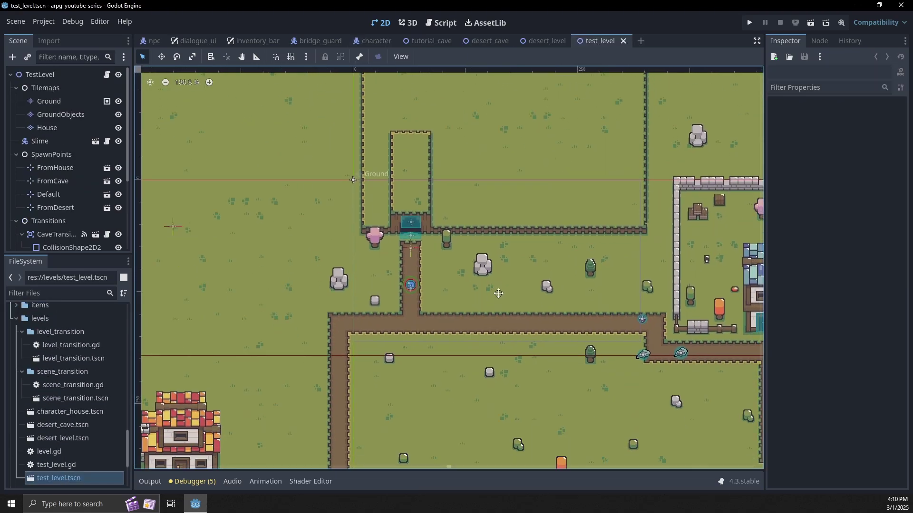
scroll(499, 288, down, 4)
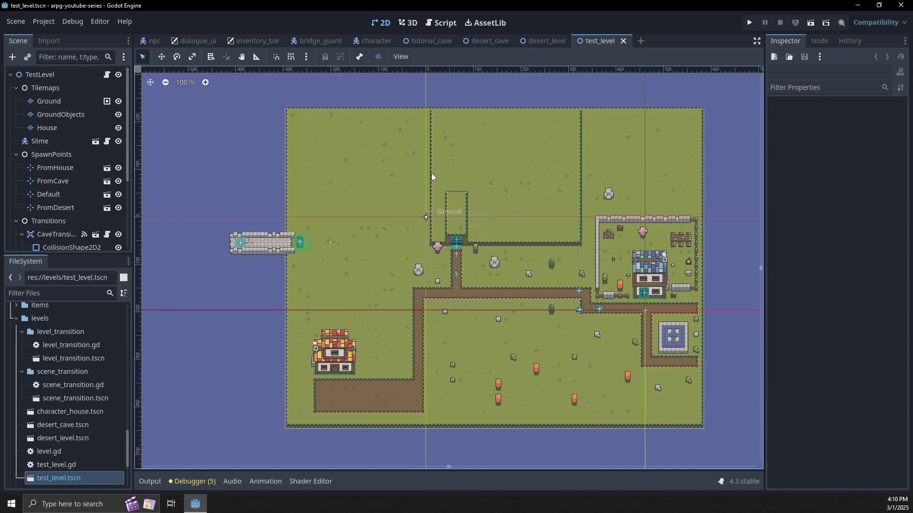
Step: Switch to the desert_level scene, hide the tile editor, and examine the desert map and its western bridge
click(547, 41)
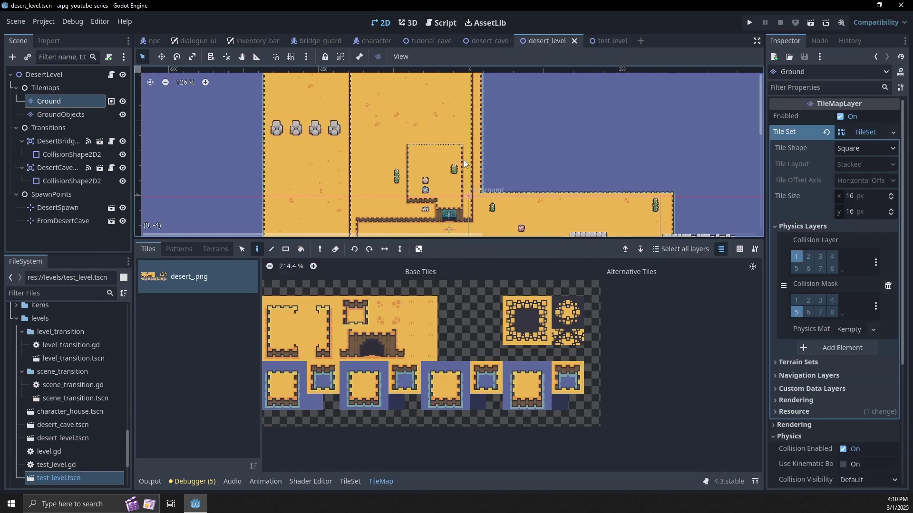
click(145, 478)
click(145, 478)
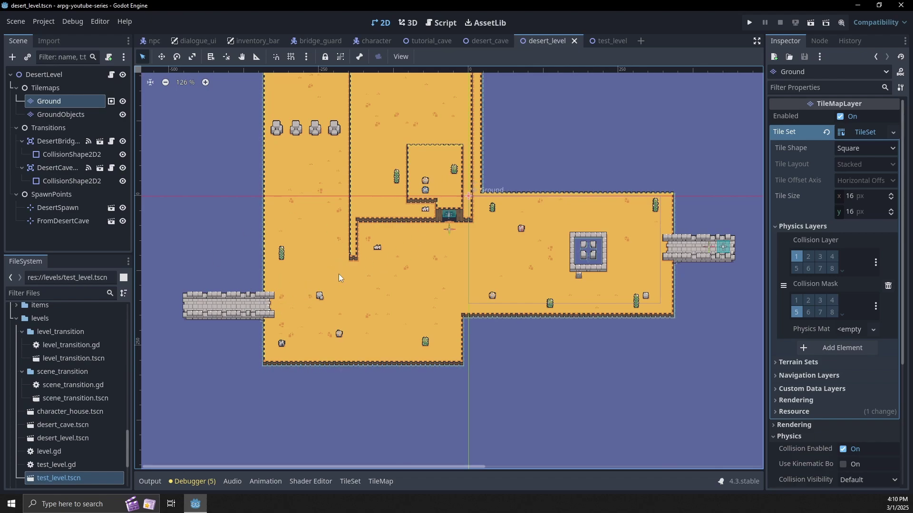
scroll(241, 306, up, 3)
scroll(433, 293, up, 4)
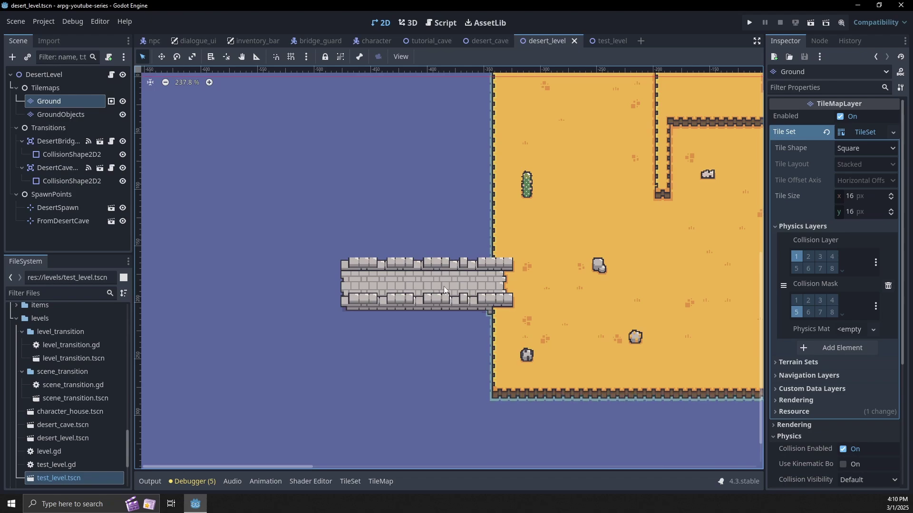
scroll(549, 257, down, 8)
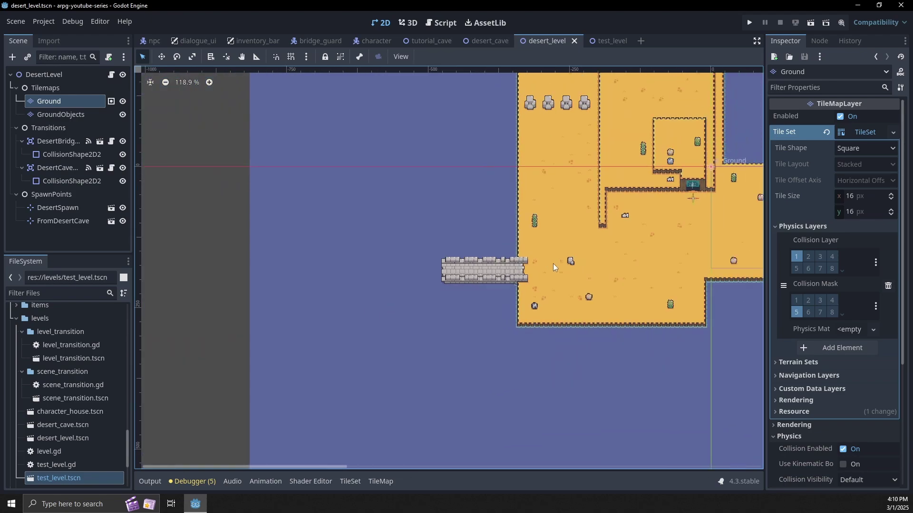
scroll(454, 284, down, 3)
middle_drag(474, 277, 471, 353)
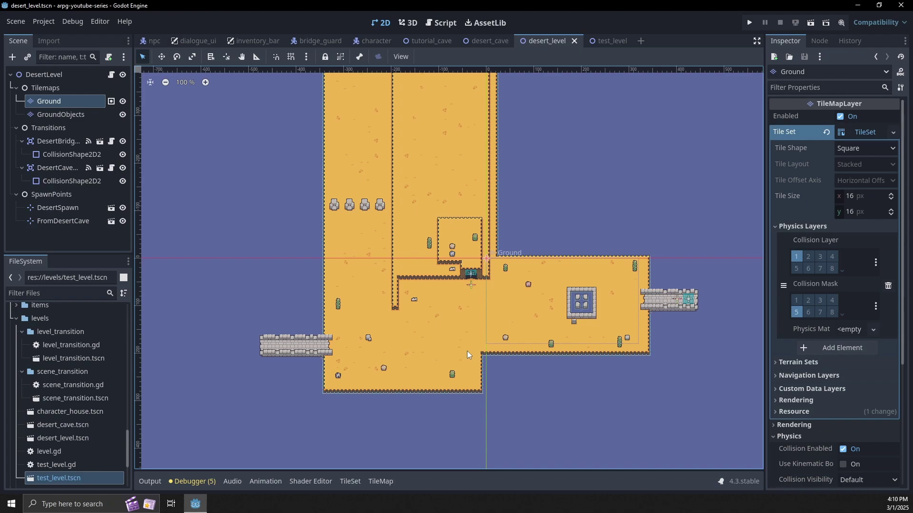
Step: Inspect the DesertTransition node on test_level's bridge, checking its next spawn point and next level path without changing them
click(609, 41)
scroll(350, 239, up, 4)
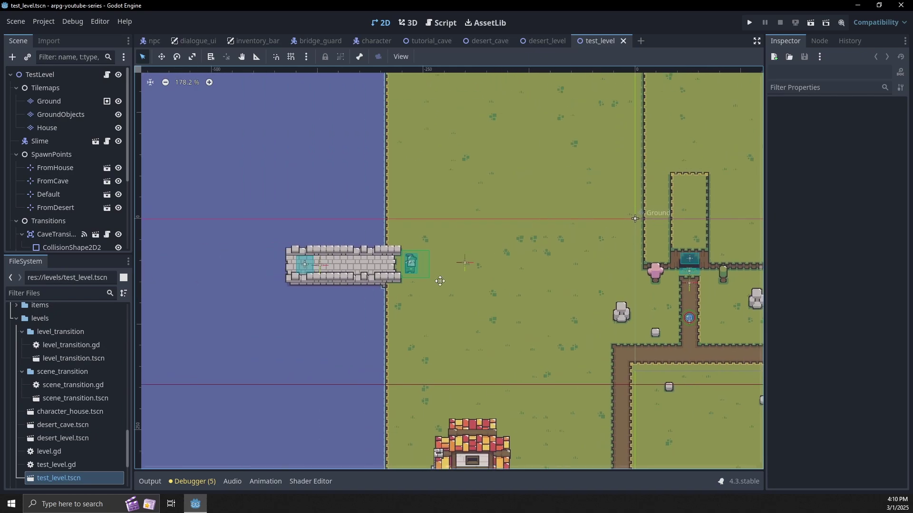
click(293, 247)
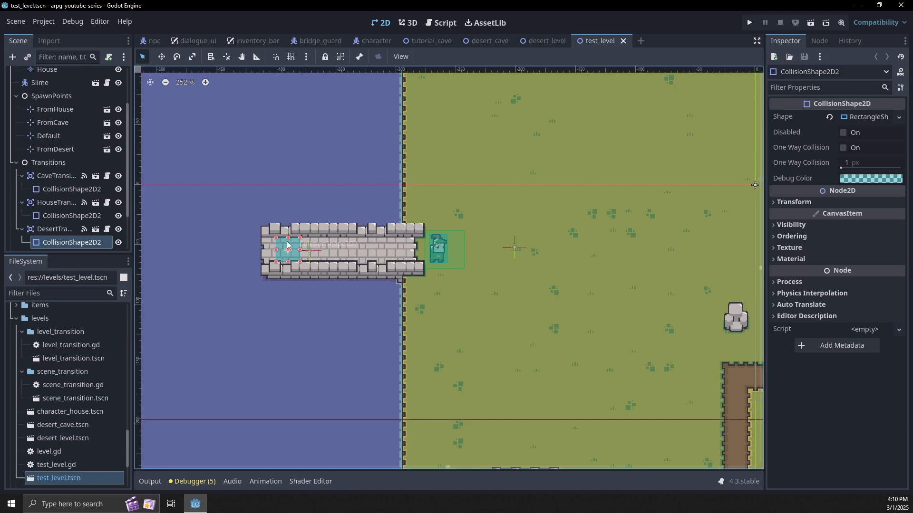
click(308, 255)
click(60, 229)
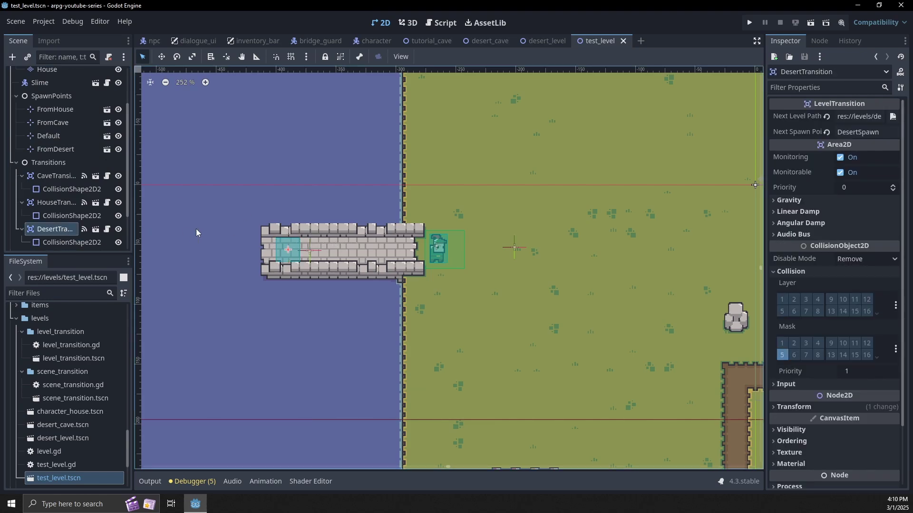
click(843, 132)
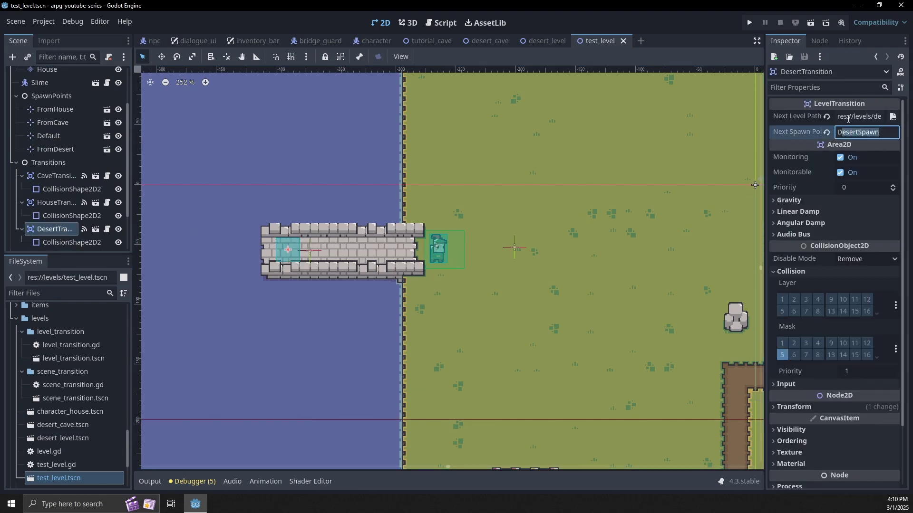
click(892, 116)
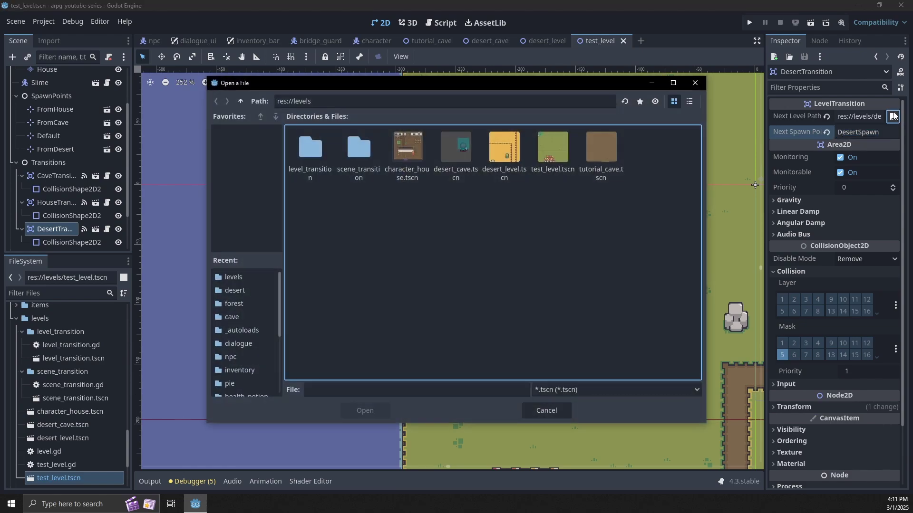
click(551, 410)
Step: Review the spawn markers in desert_level and the properties of its DesertBridgeSpawn and DesertCaveTransition nodes
click(537, 41)
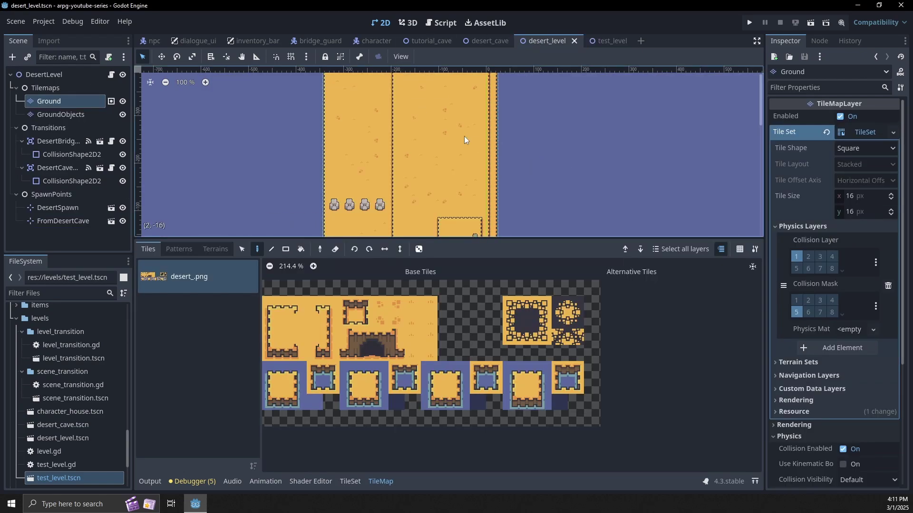
click(62, 221)
click(67, 206)
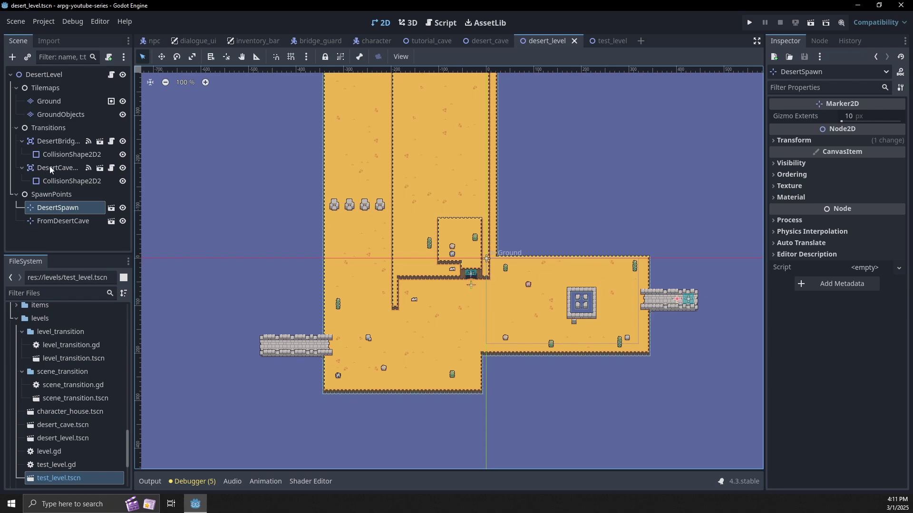
click(52, 141)
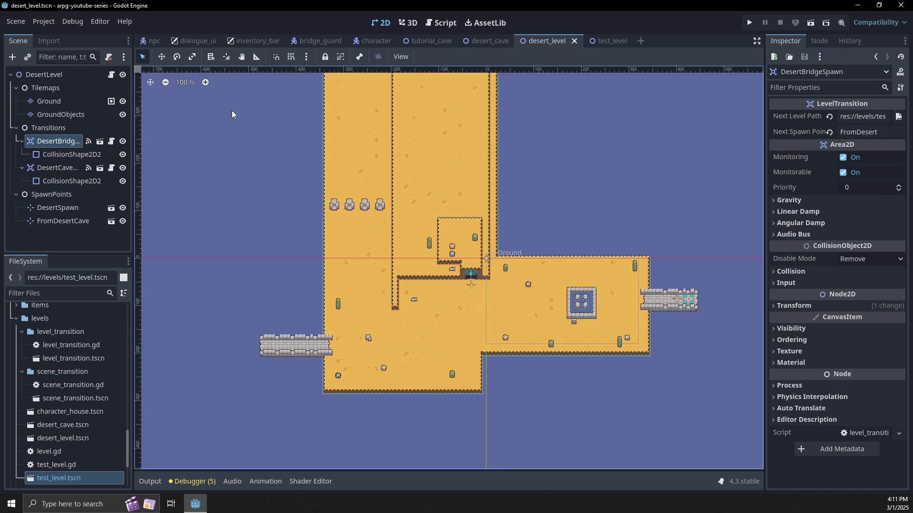
click(55, 169)
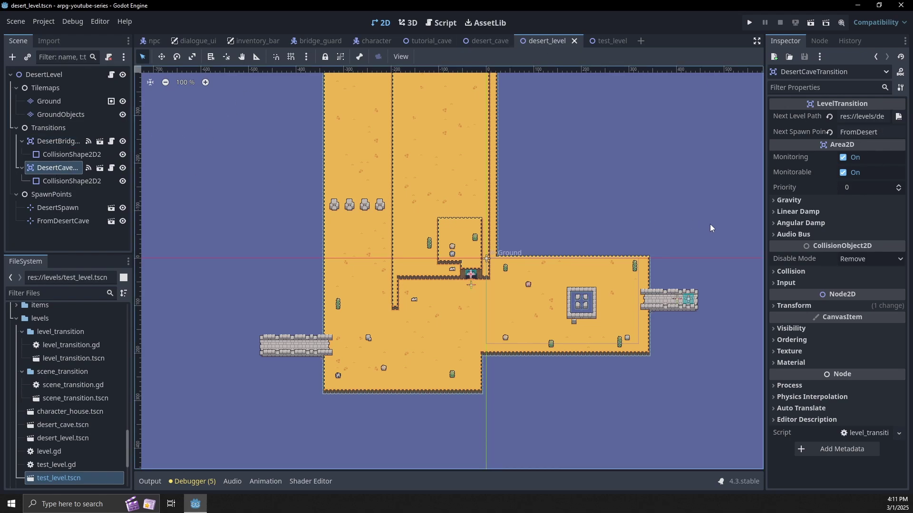
scroll(466, 280, up, 2)
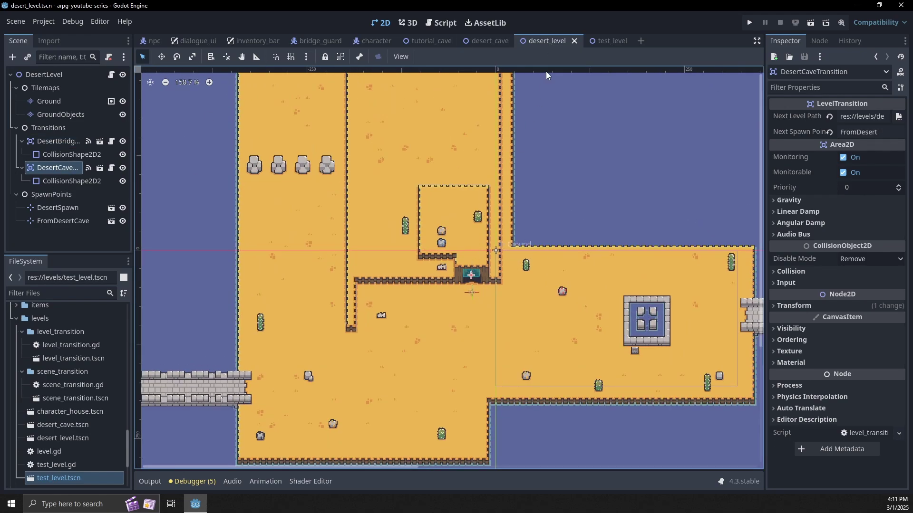
Step: Run the project, answer the bridge guard with "Yes, I'm sure!", and walk the character across the bridge into the desert level
click(750, 23)
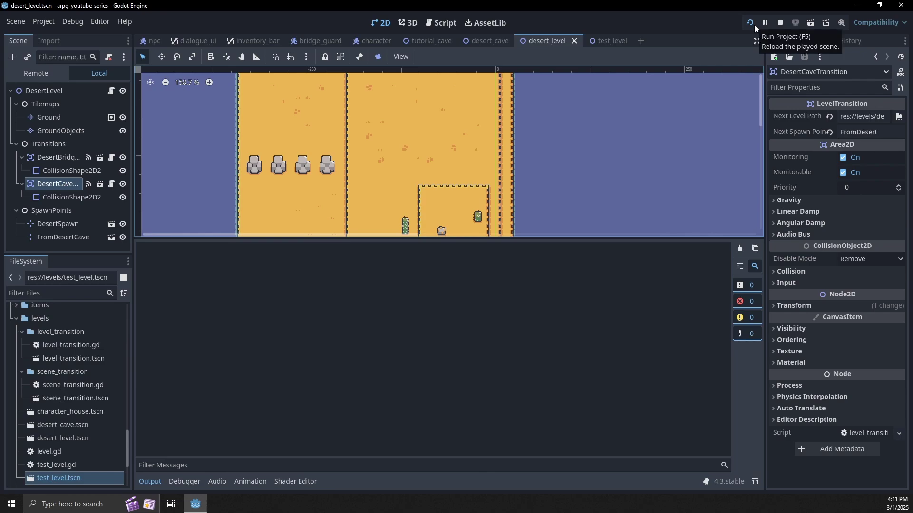
key(a)
key(s)
key(e)
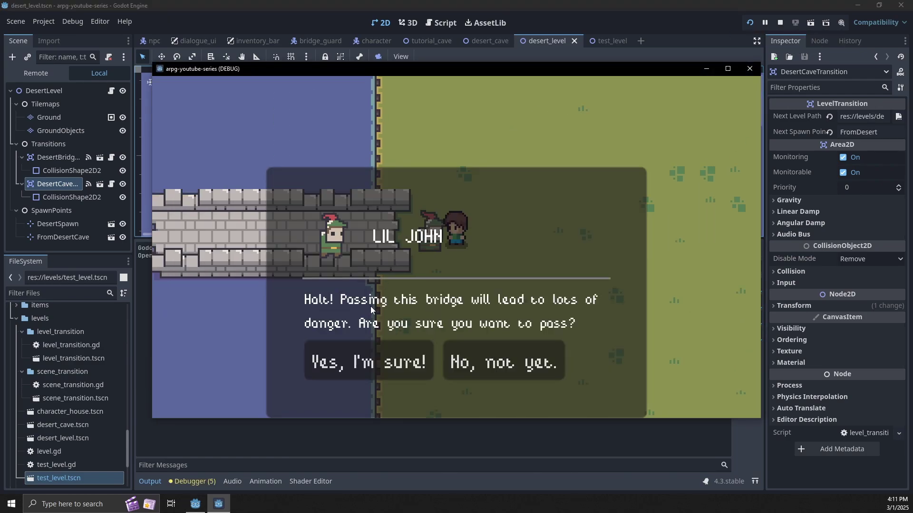
click(387, 357)
key(Left)
key(a)
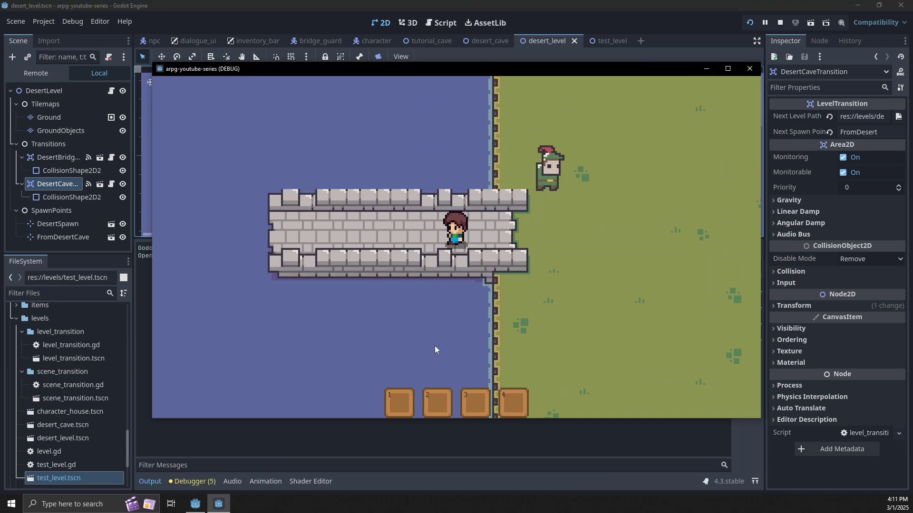
key(Left)
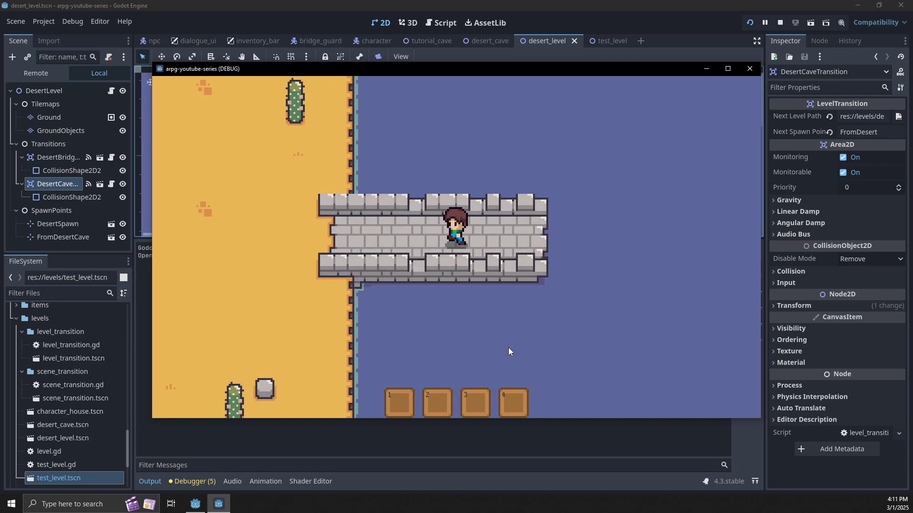
Step: Walk the character west past the walled pool and into the desert cave entrance
key(Left)
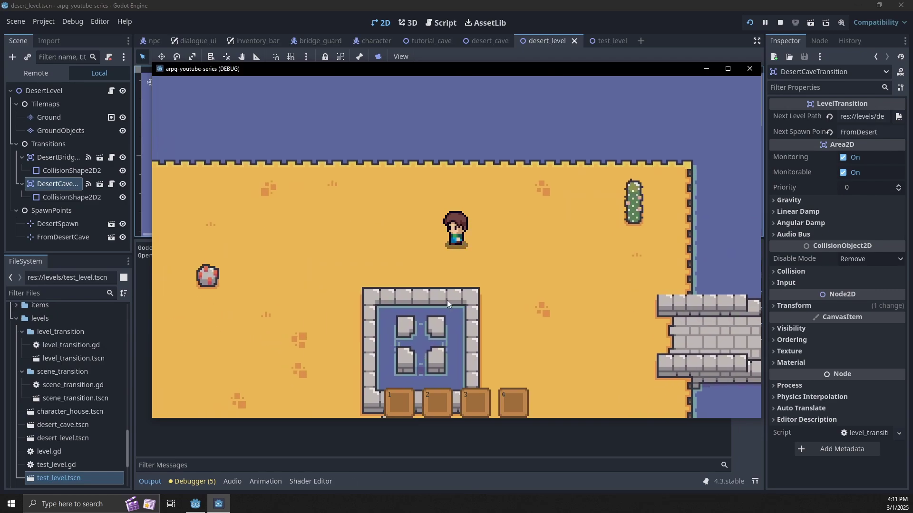
key(Left)
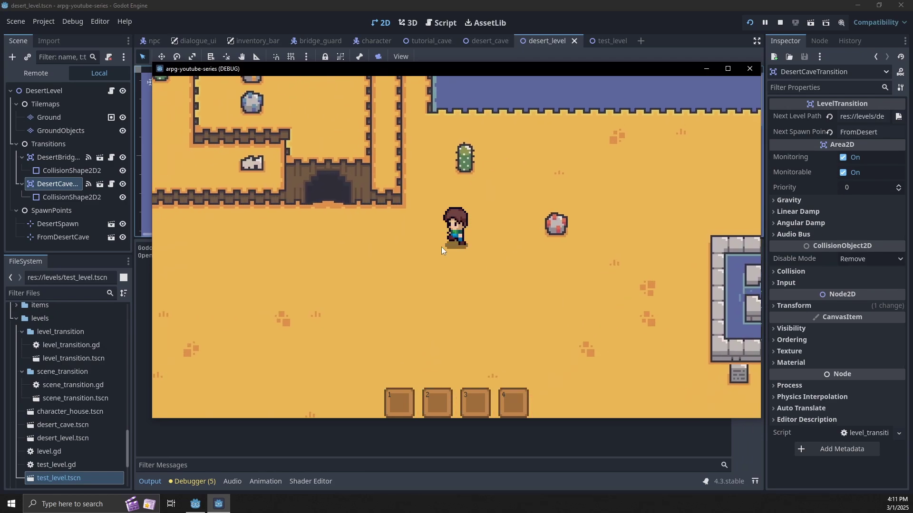
key(Up)
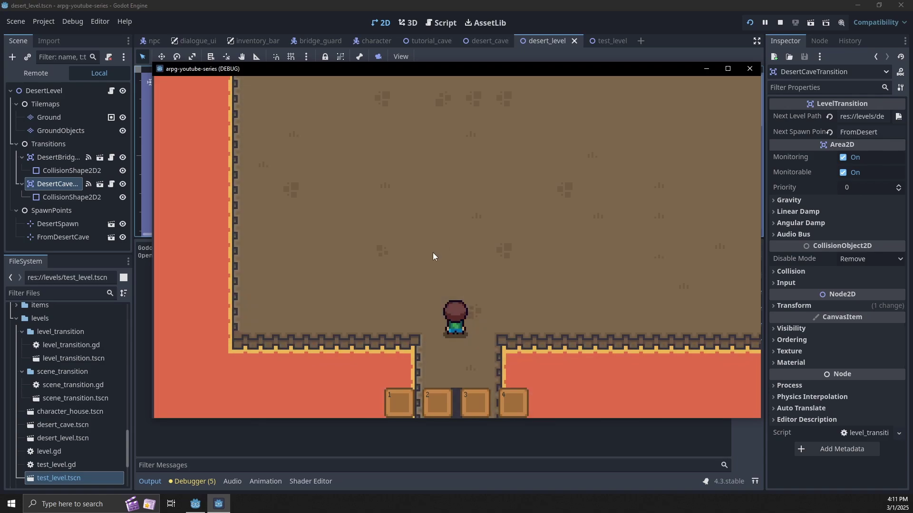
Step: Explore the desert cave by walking through its corridors to the upper chamber, and close the game
key(Up)
key(Right)
key(Right)
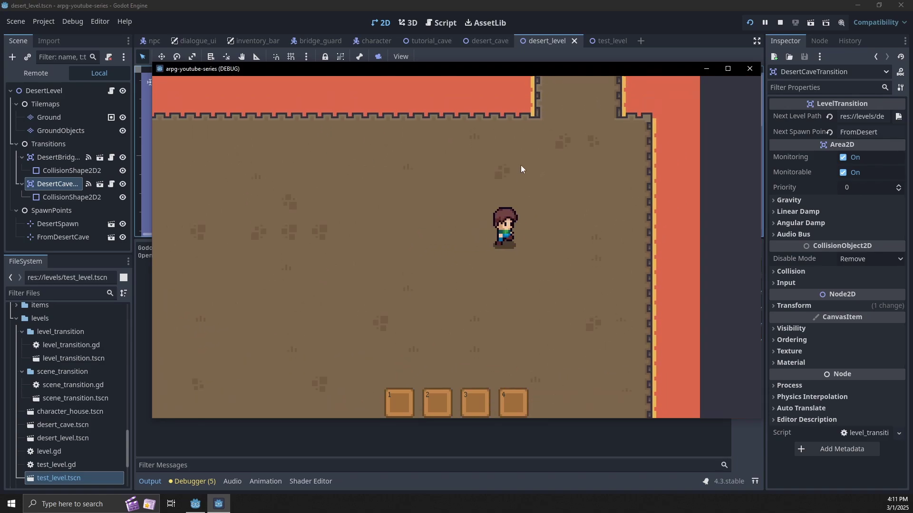
key(Up)
key(Up)
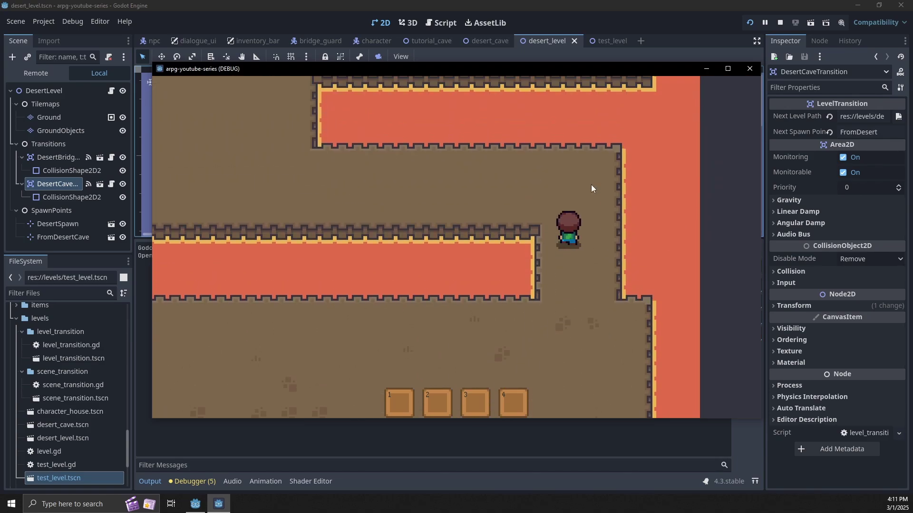
key(Left)
key(Up)
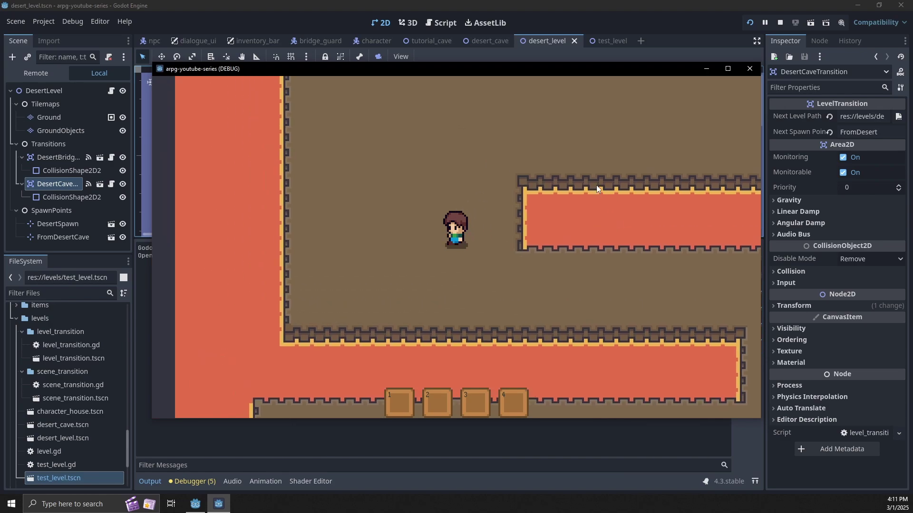
click(750, 69)
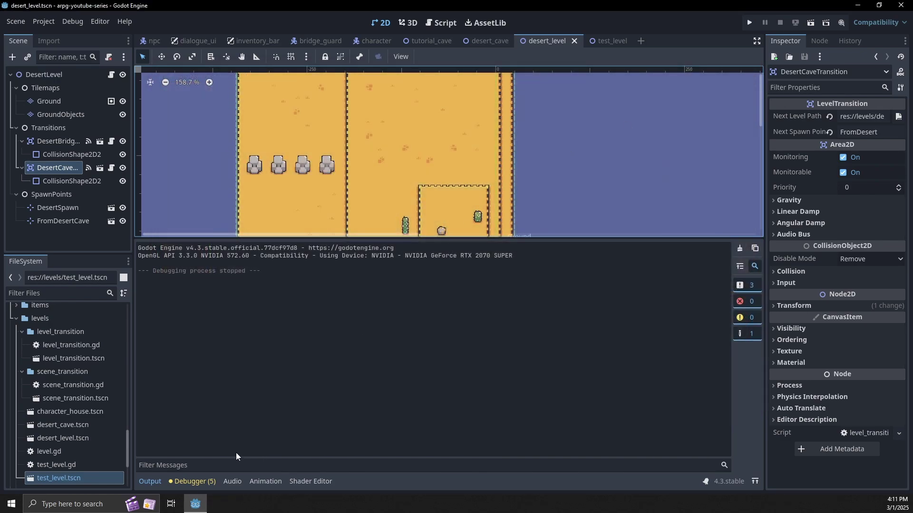
Step: Collapse the output log, look over the desert level from bridge to bridge, and create a new empty scene
click(150, 481)
middle_drag(497, 361, 390, 338)
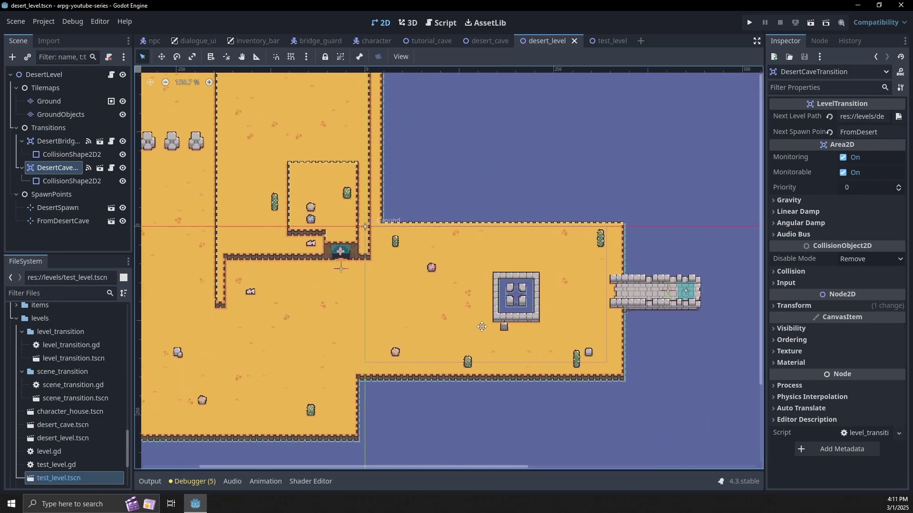
middle_drag(284, 359, 447, 347)
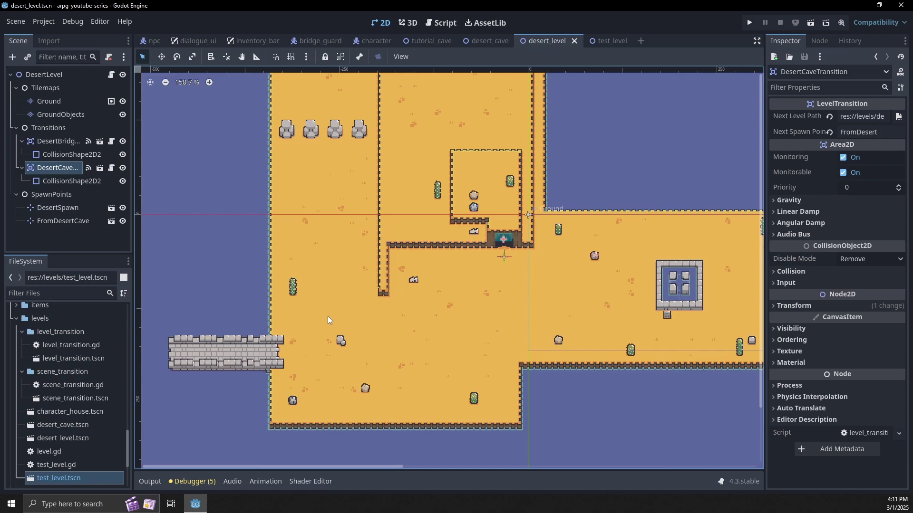
click(641, 41)
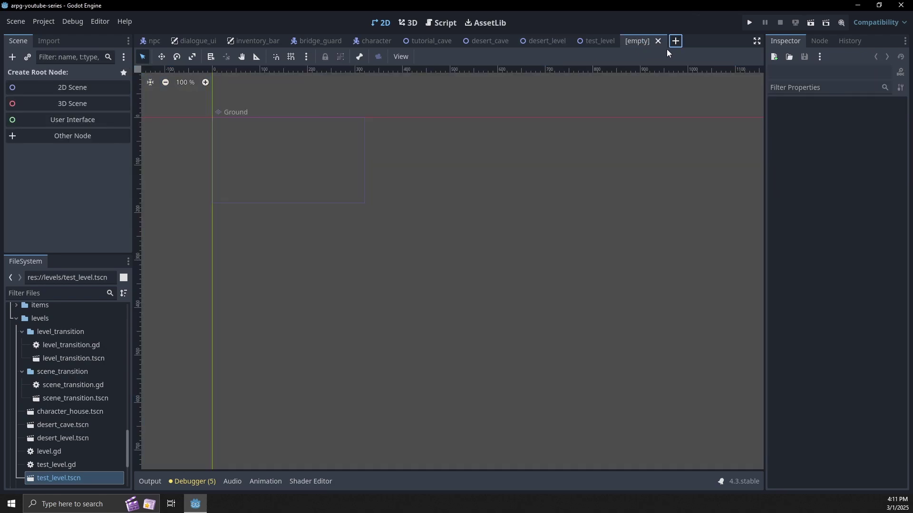
Step: Create a Node2D root node for the new scene and name it TundraLevel
click(97, 88)
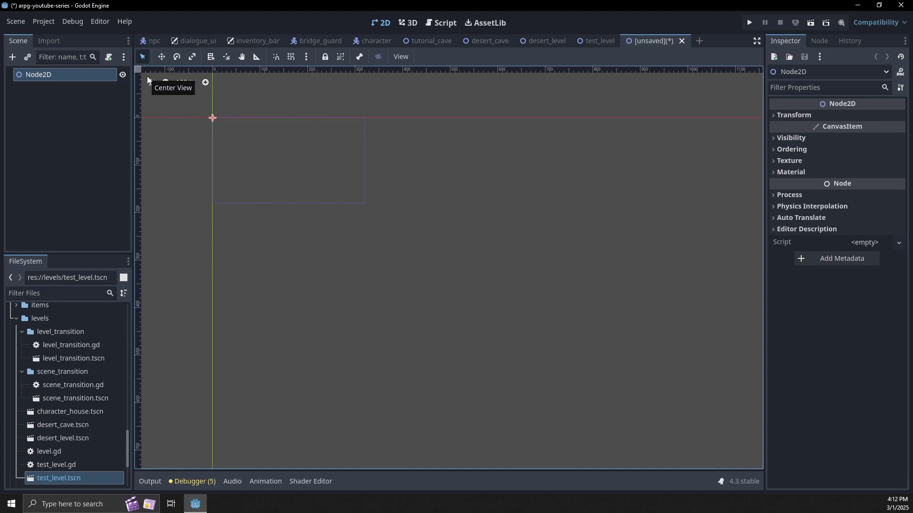
double_click(61, 74)
text(tu)
key(BackSpace)
key(BackSpace)
text(TundraLev3el)
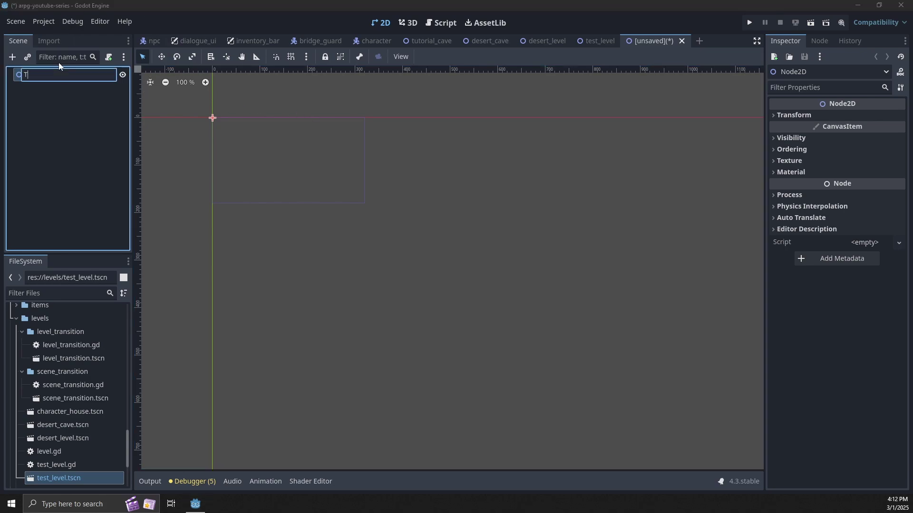
key(Return)
key(F2)
key(Right)
key(Left)
key(Left)
key(Left)
key(BackSpace)
key(Return)
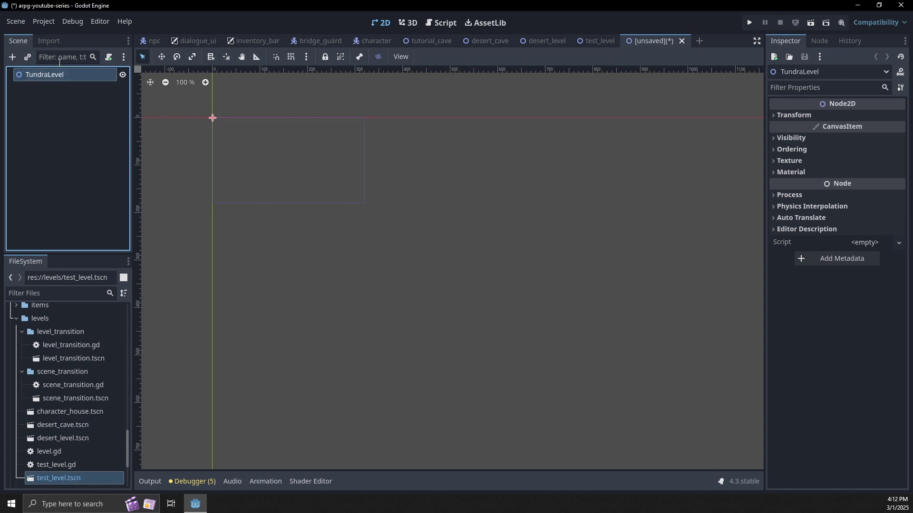
Step: Attach the existing level.gd script to the TundraLevel root node
scroll(66, 333, down, 3)
drag(62, 349, 63, 76)
scroll(59, 366, up, 1)
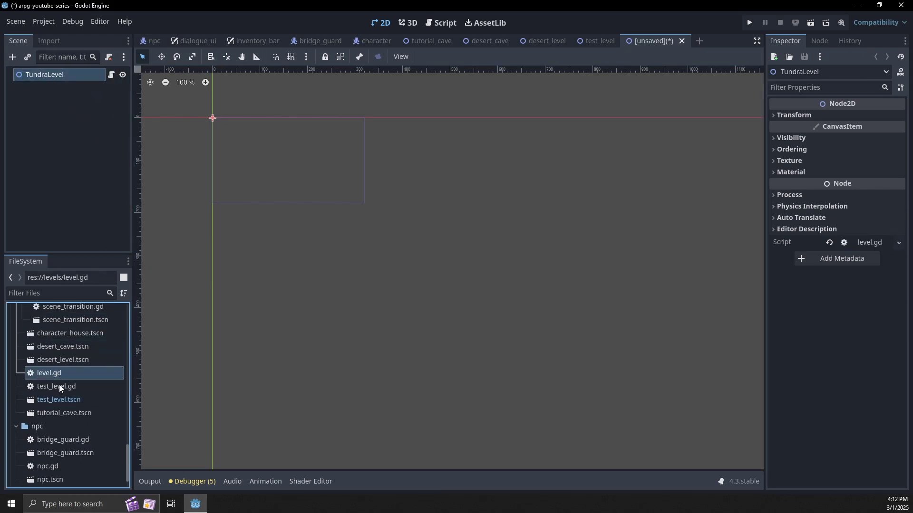
click(67, 386)
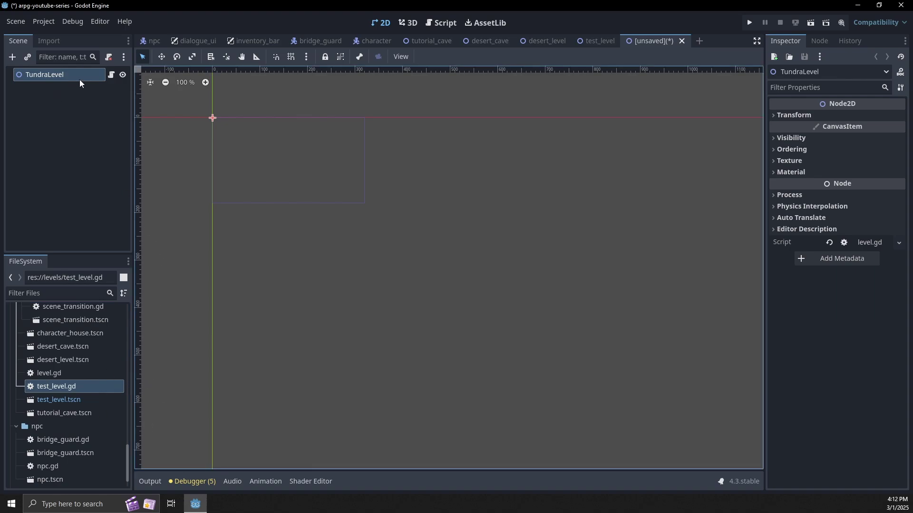
Step: Add a plain Node as a child of TundraLevel and rename it Tilemaps
middle_drag(265, 174, 385, 213)
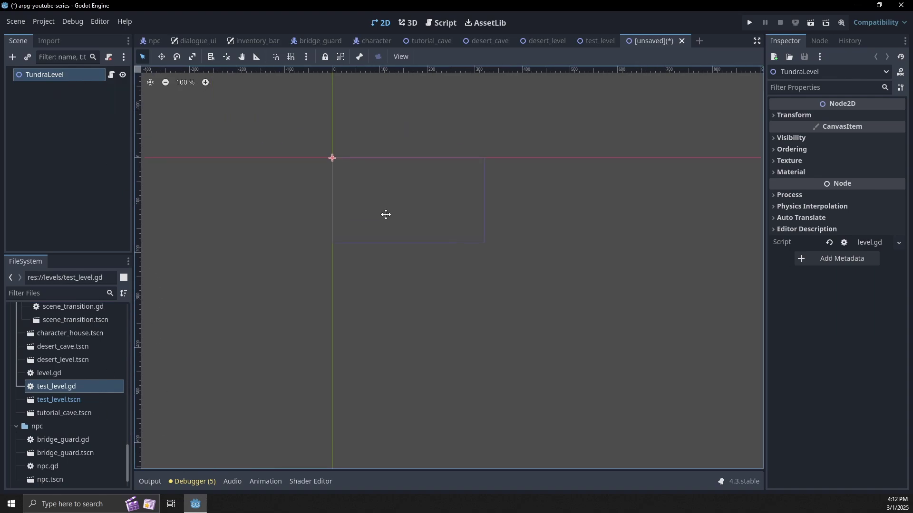
scroll(386, 212, up, 5)
right_click(72, 80)
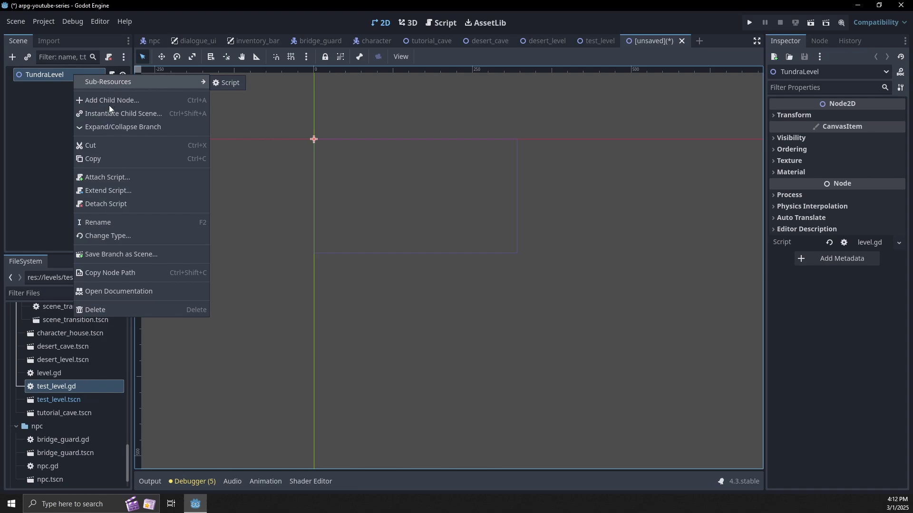
click(112, 84)
text(node)
key(Return)
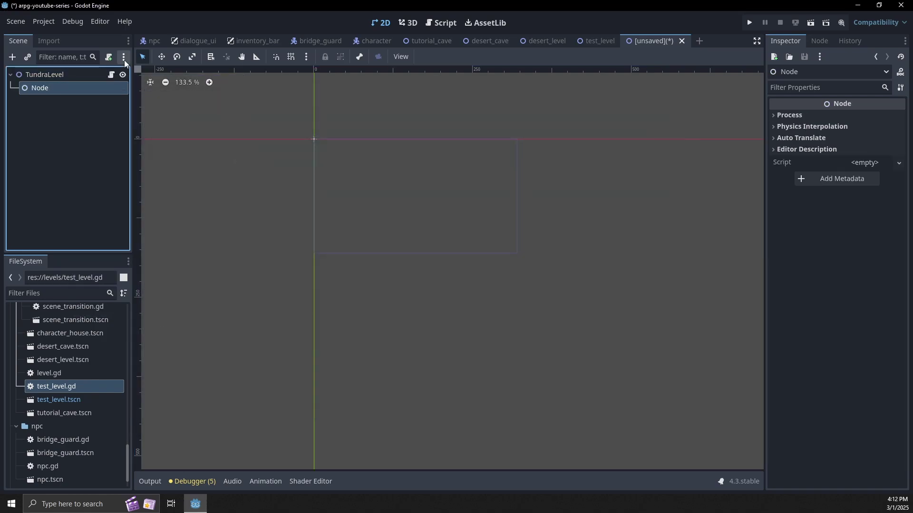
double_click(82, 88)
text(Tilemaps)
key(Return)
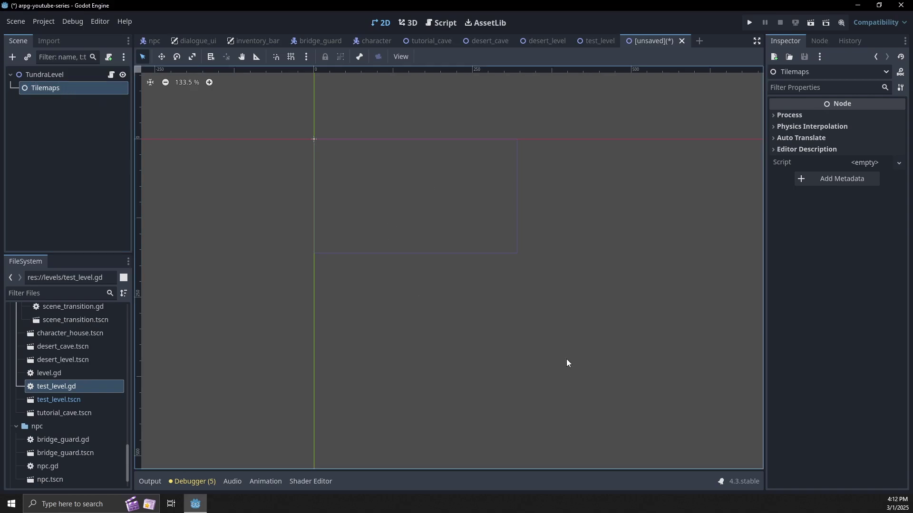
Step: Add a TileMapLayer under Tilemaps and assign it a new TileSet
right_click(73, 90)
click(73, 89)
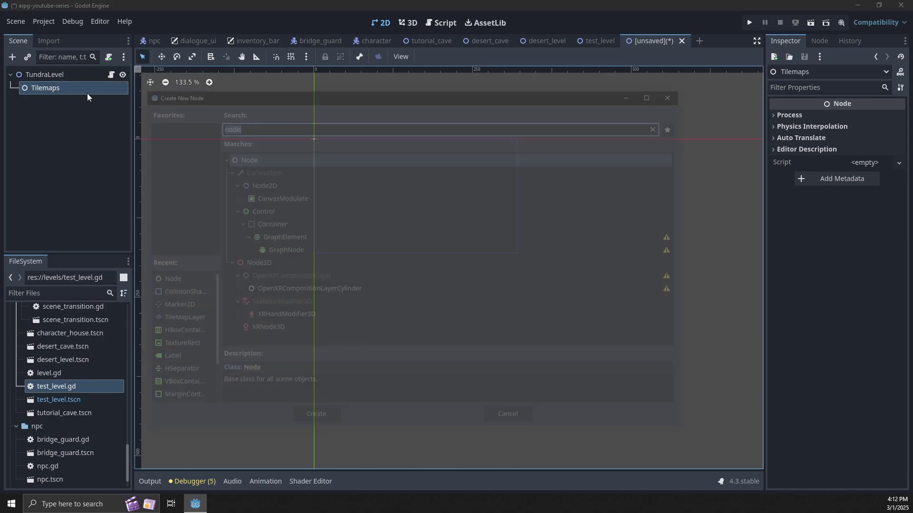
text(tilemaplayer)
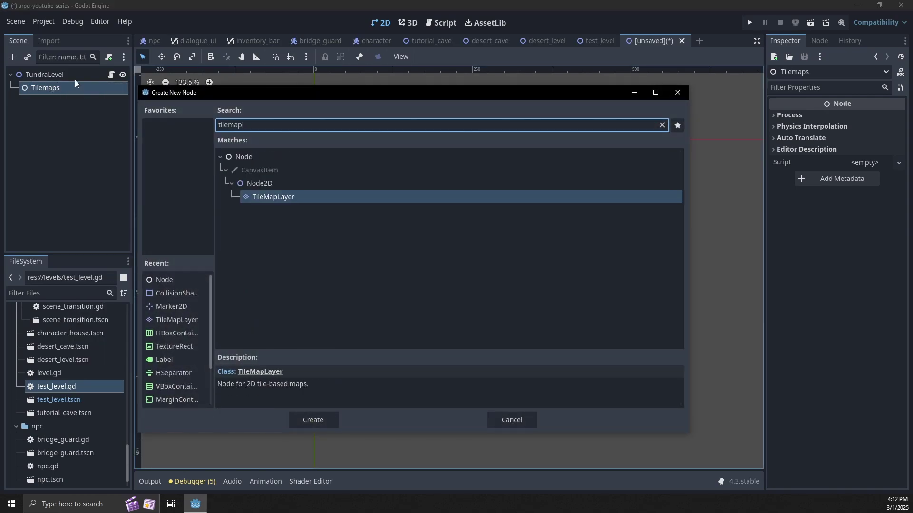
key(Return)
click(865, 132)
click(864, 147)
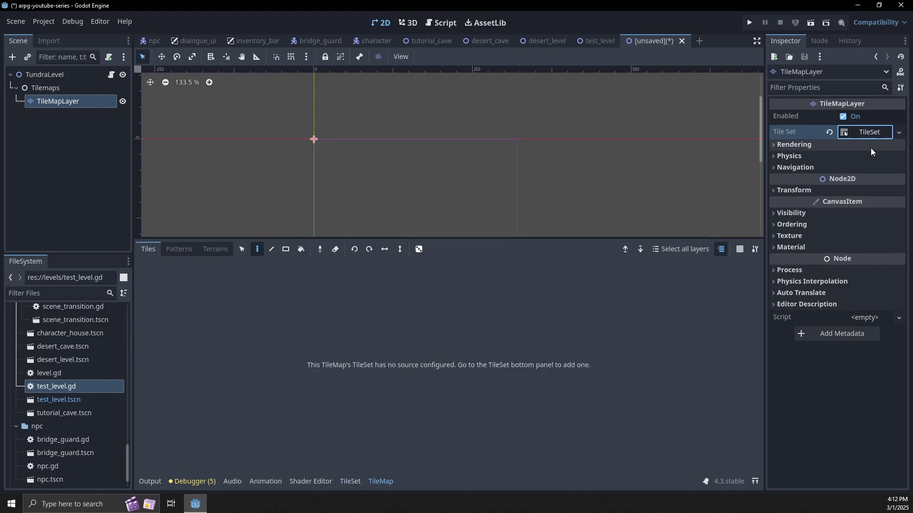
Step: Add tundraPath_.png from the tundra environment assets as an atlas in the TileSet, with its tiles created automatically
click(352, 481)
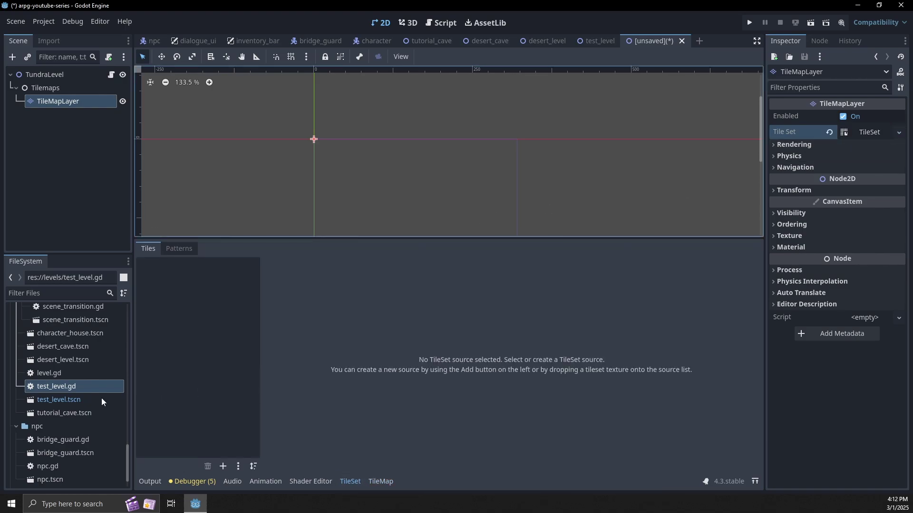
scroll(73, 404, up, 15)
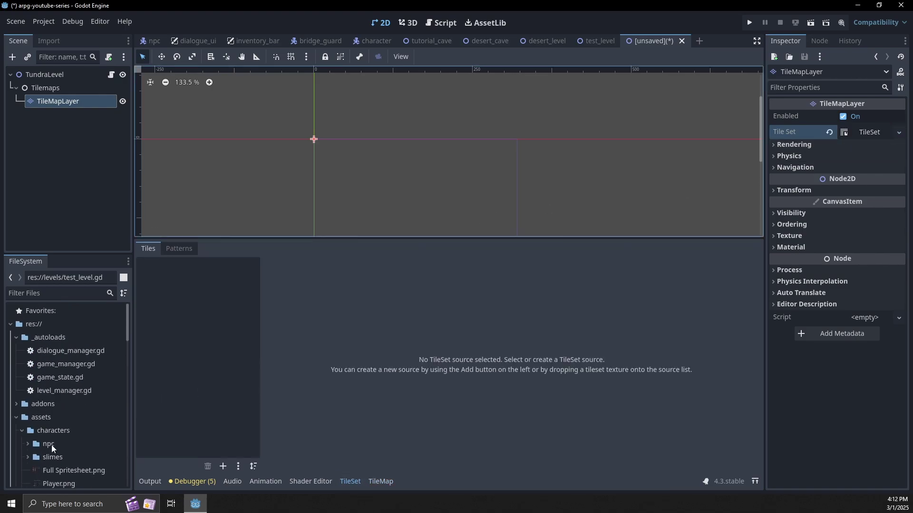
scroll(56, 439, down, 5)
double_click(63, 399)
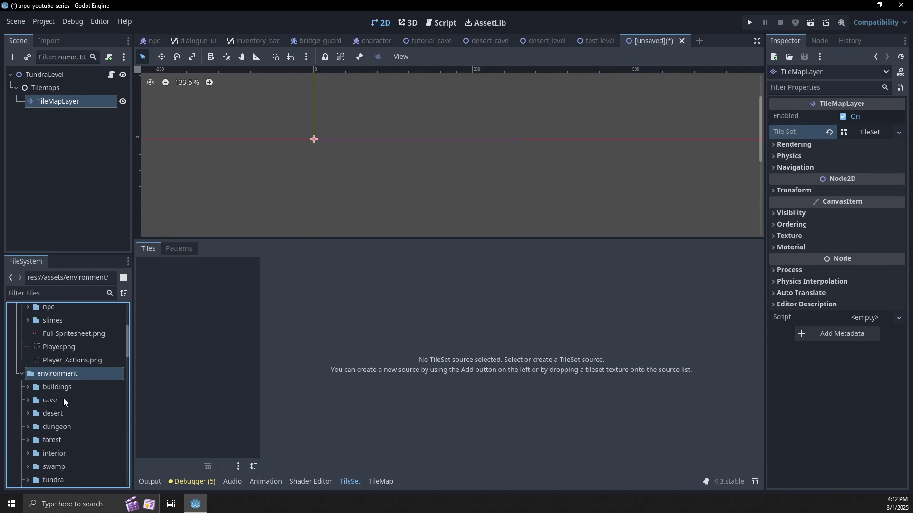
scroll(61, 432, down, 1)
double_click(56, 452)
scroll(60, 421, down, 4)
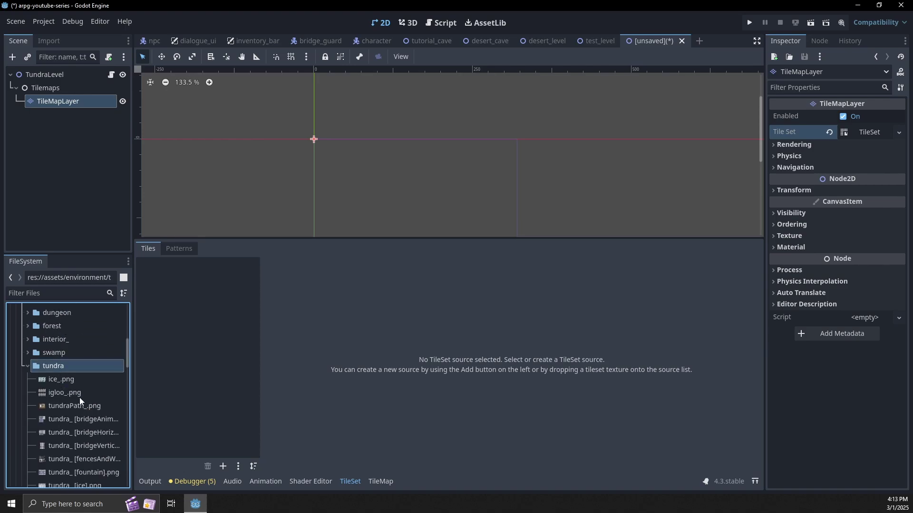
click(79, 402)
scroll(83, 378, down, 2)
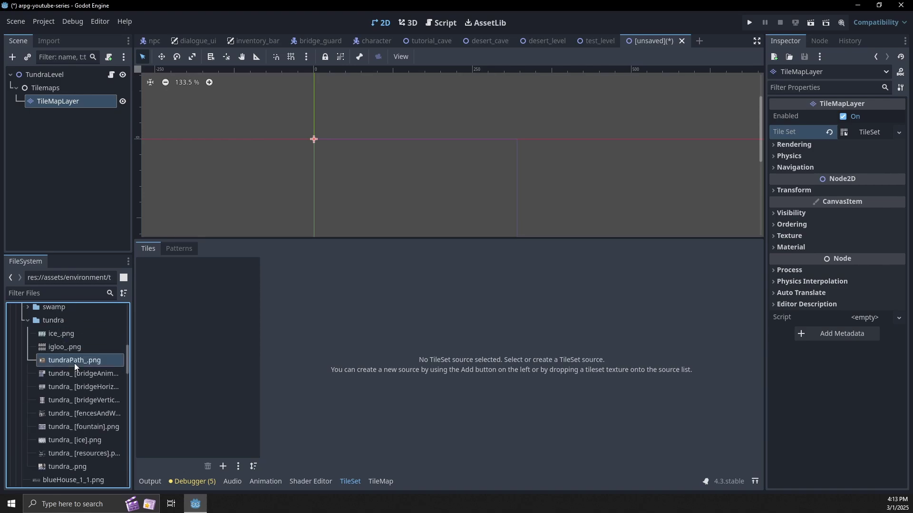
drag(75, 363, 223, 342)
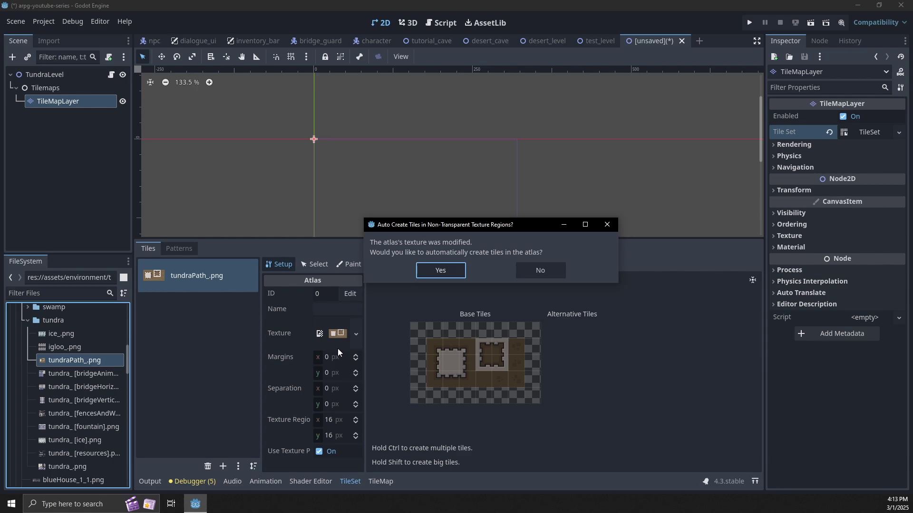
click(434, 271)
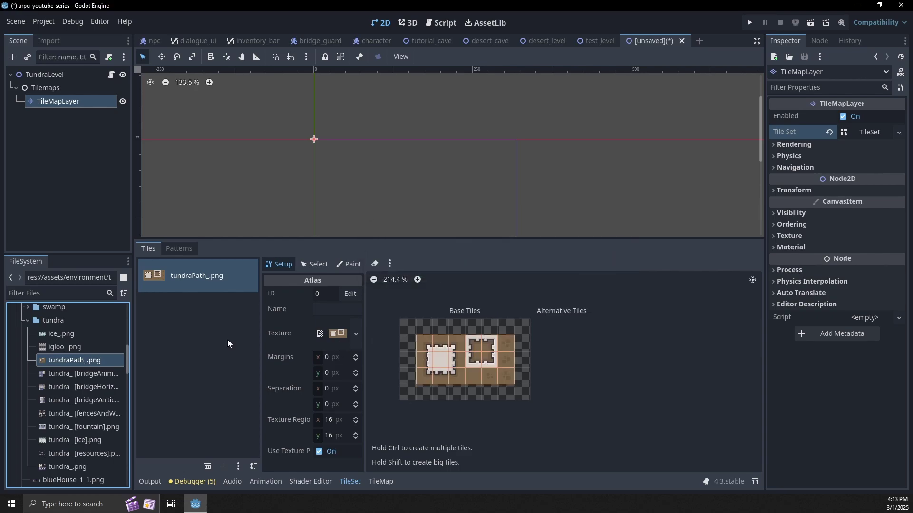
Step: Preview the textures in the tundra folder, from ice_.png through the bridge, fence, fountain and resource sheets to tundra_.png
click(70, 335)
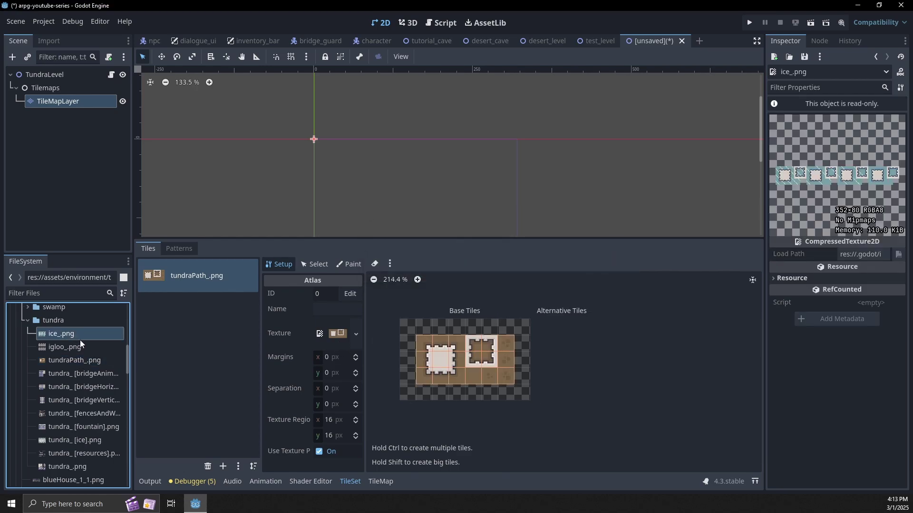
click(78, 345)
click(92, 374)
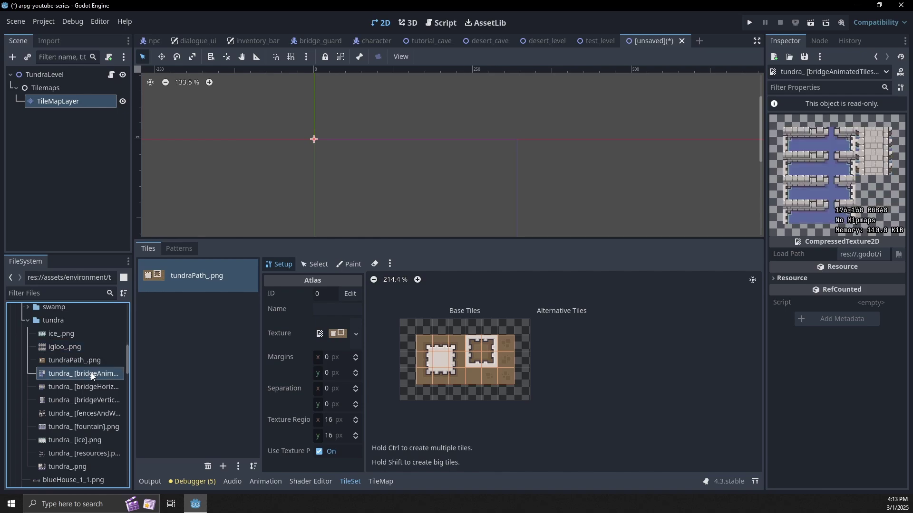
click(91, 384)
click(93, 400)
click(95, 414)
click(95, 427)
click(95, 440)
click(94, 455)
click(93, 465)
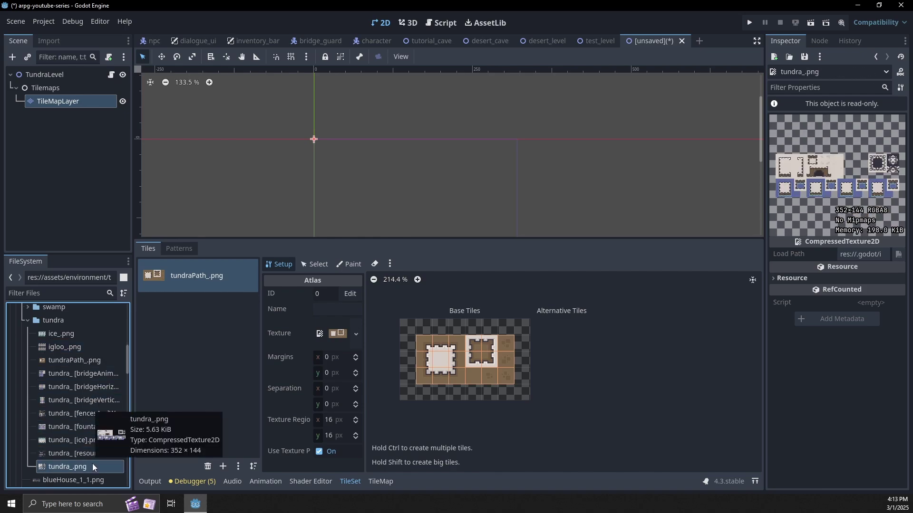
click(75, 455)
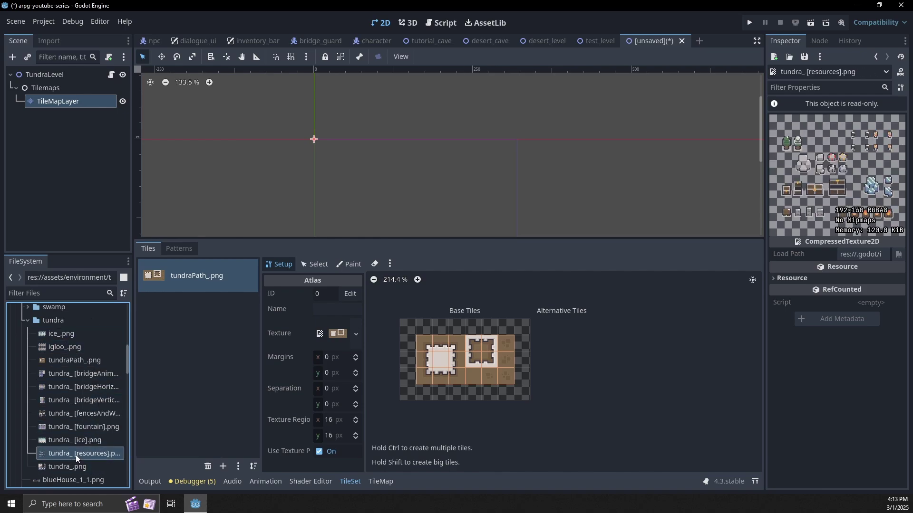
click(76, 467)
Step: Add tundra_ [ice].png and tundra_.png together as atlases in the TileSet, declining automatic tile creation
click(68, 439)
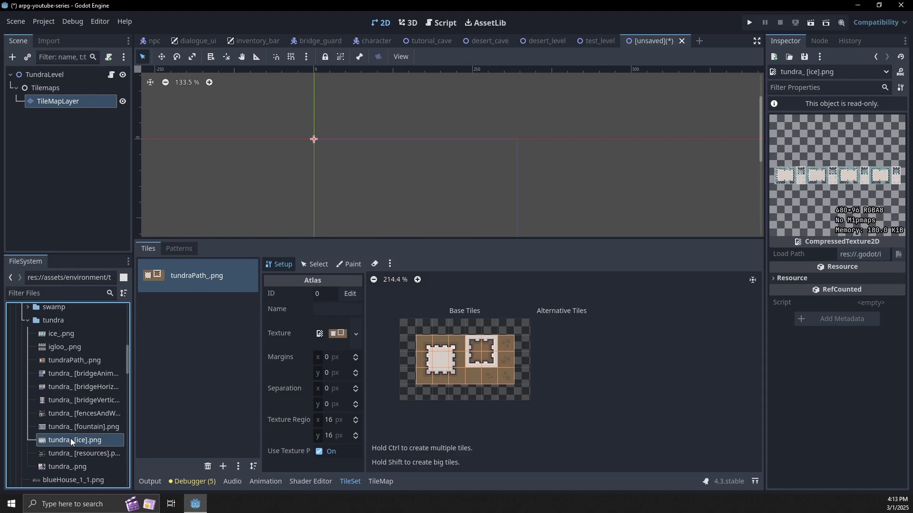
ctrl+click(79, 462)
drag(79, 462, 213, 332)
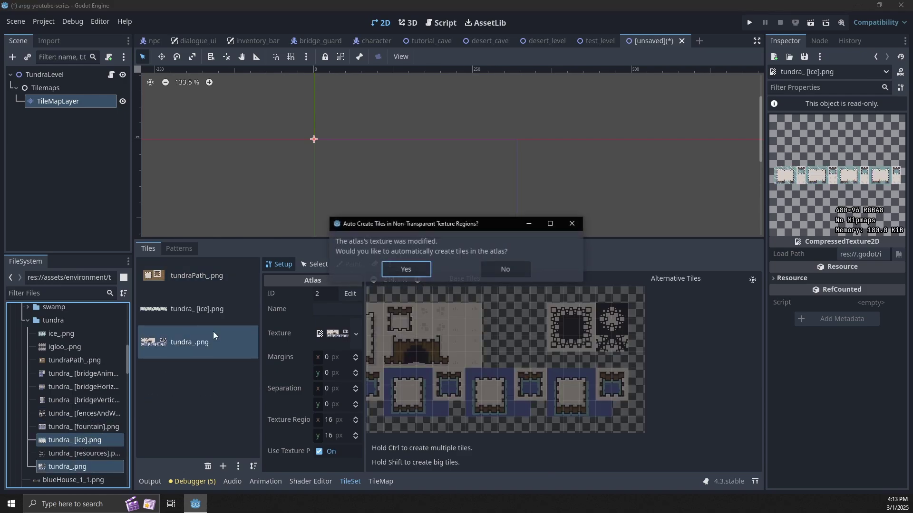
click(507, 270)
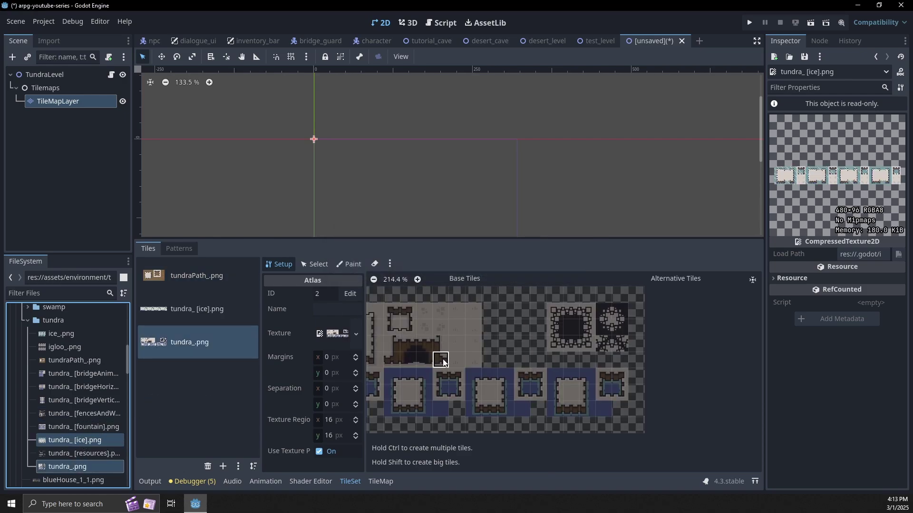
Step: Create base tiles in the tundra_.png atlas over the snow cliff and cave entrance area and the first frame of the water tiles
scroll(598, 364, up, 4)
middle_drag(598, 364, 555, 354)
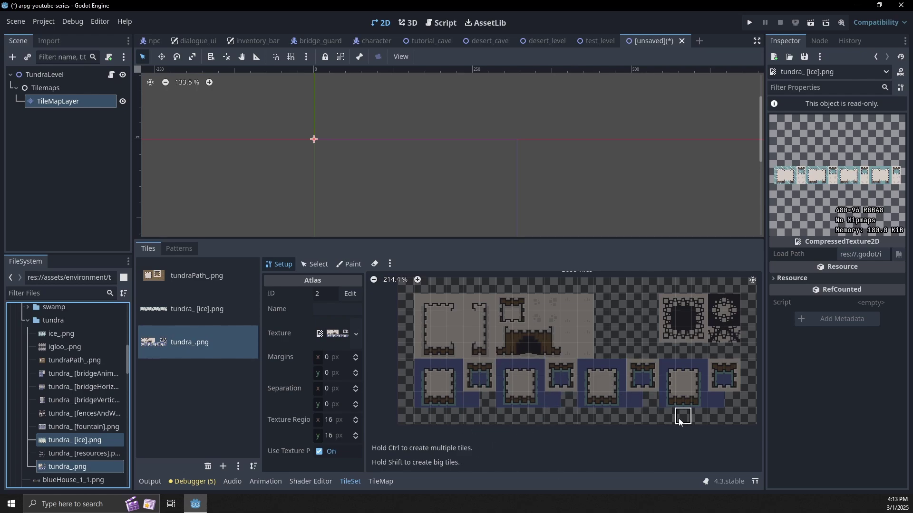
click(179, 307)
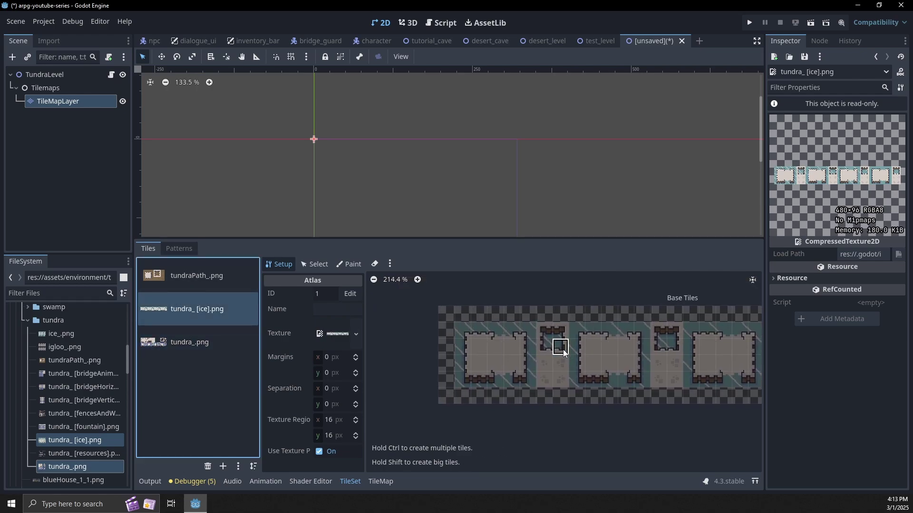
key(Down)
click(314, 264)
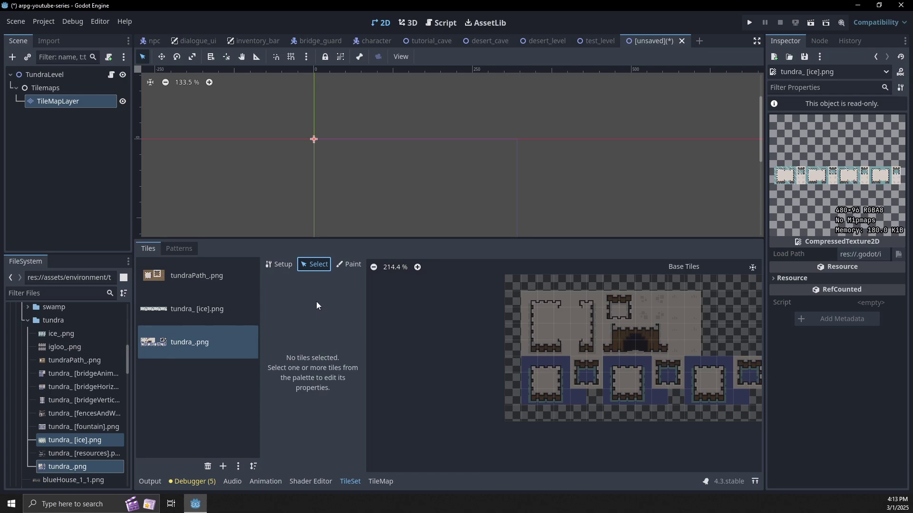
click(279, 264)
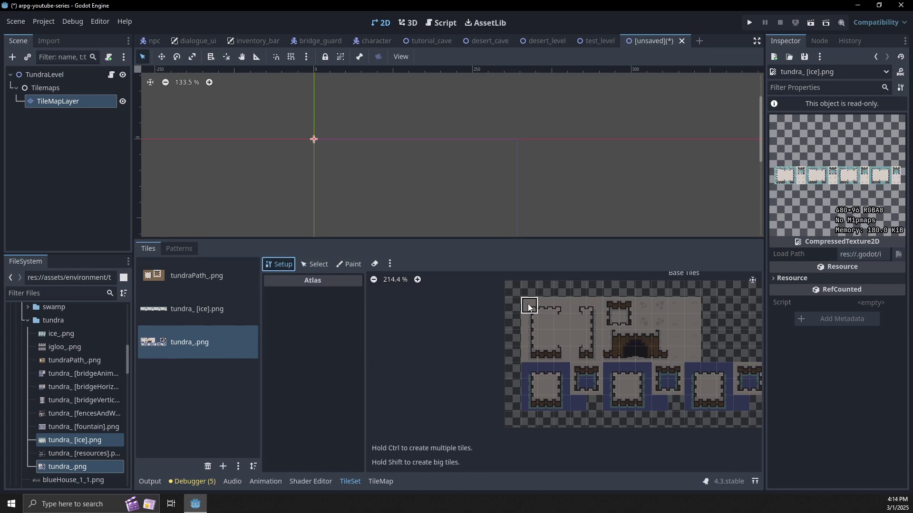
mouse_move(530, 307)
mouse_down()
mouse_move(530, 355)
mouse_move(594, 319)
mouse_move(537, 306)
mouse_move(571, 341)
mouse_up()
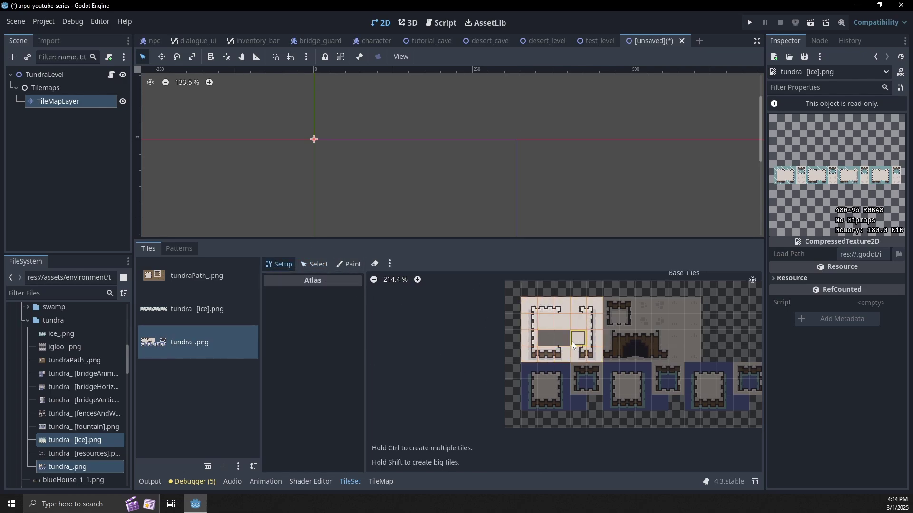
ctrl+drag(682, 349, 637, 324)
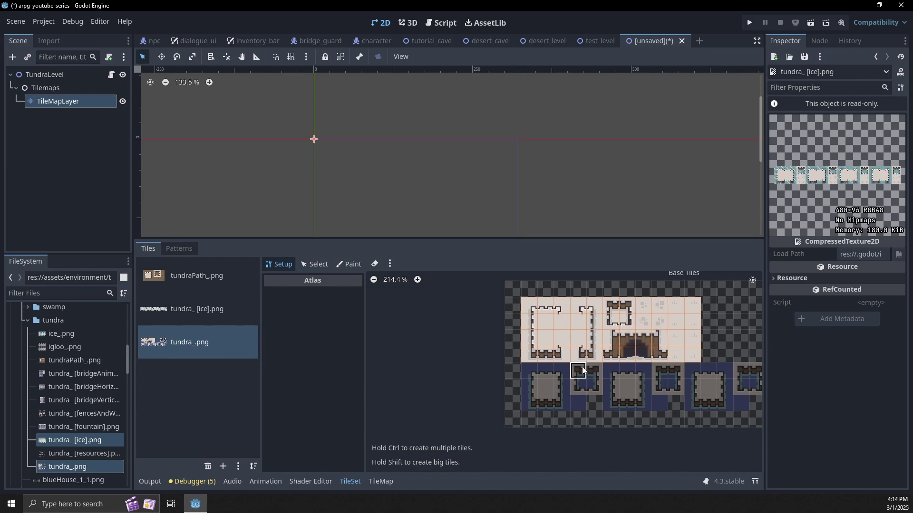
mouse_move(579, 396)
mouse_down()
mouse_move(527, 391)
mouse_move(553, 372)
mouse_move(560, 391)
mouse_up()
Step: Select the first-frame water shoreline tiles in the tundra_.png atlas, covering the 3×3 island block and the adjacent 2×2 corner block
click(313, 264)
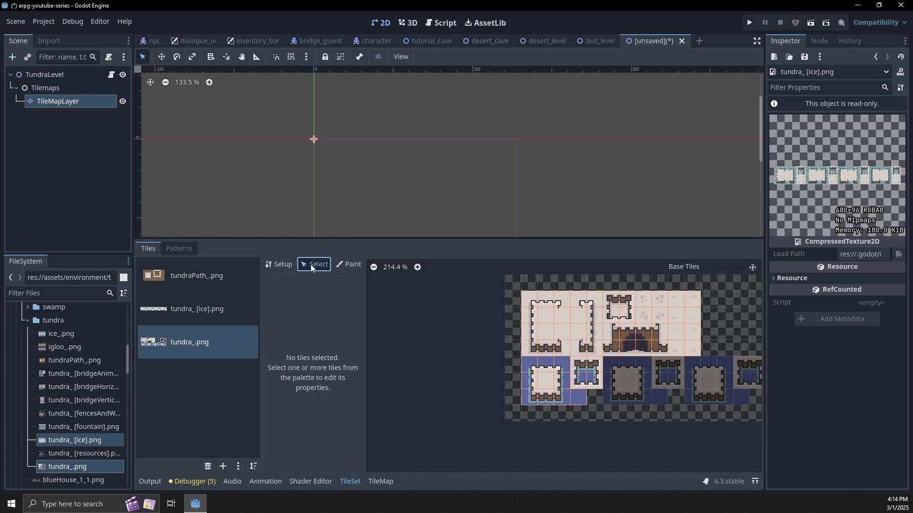
click(533, 366)
shift+click(531, 381)
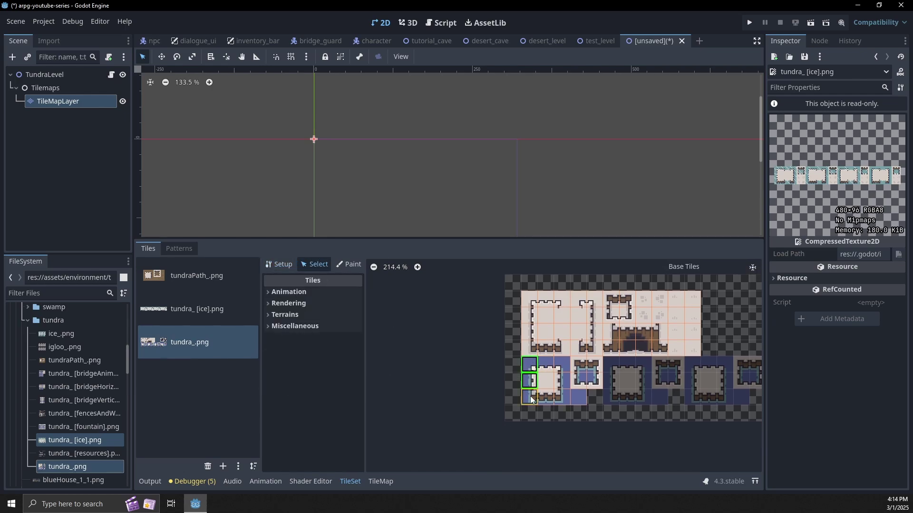
shift+click(531, 397)
shift+click(543, 398)
shift+click(550, 383)
shift+click(547, 366)
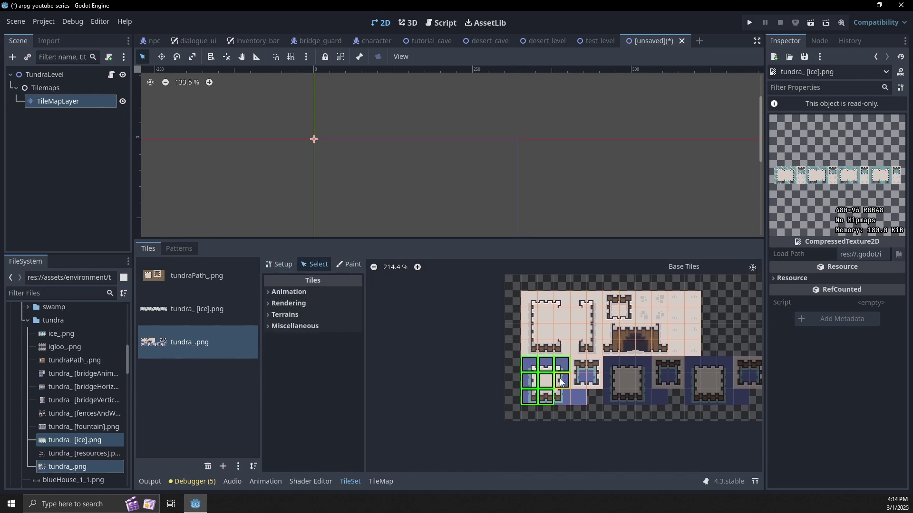
shift+click(578, 365)
shift+click(578, 381)
shift+click(594, 381)
shift+click(594, 365)
shift+click(594, 365)
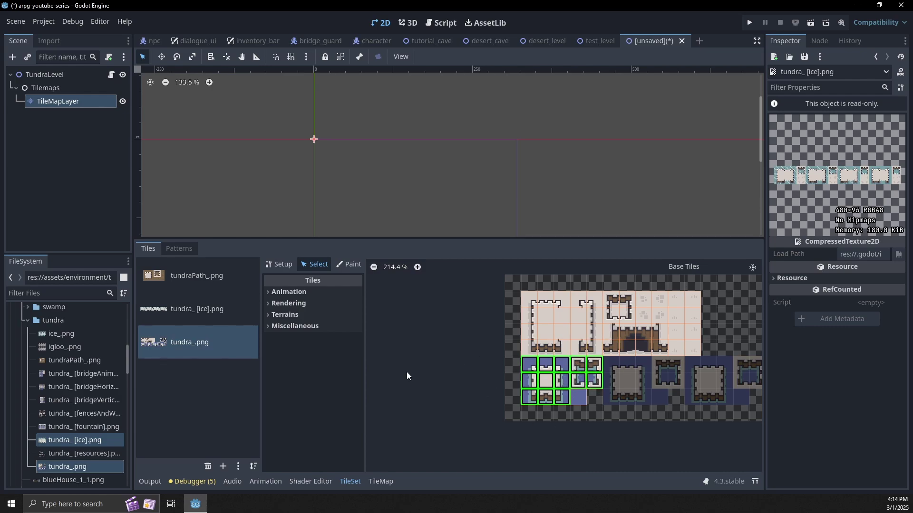
Step: Give the selected water tiles a four-frame animation with a horizontal separation of 4
click(289, 292)
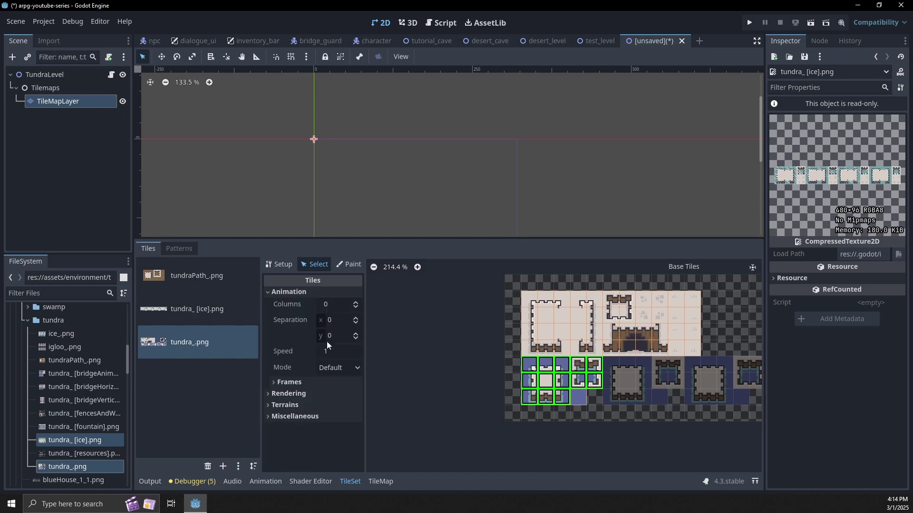
click(303, 384)
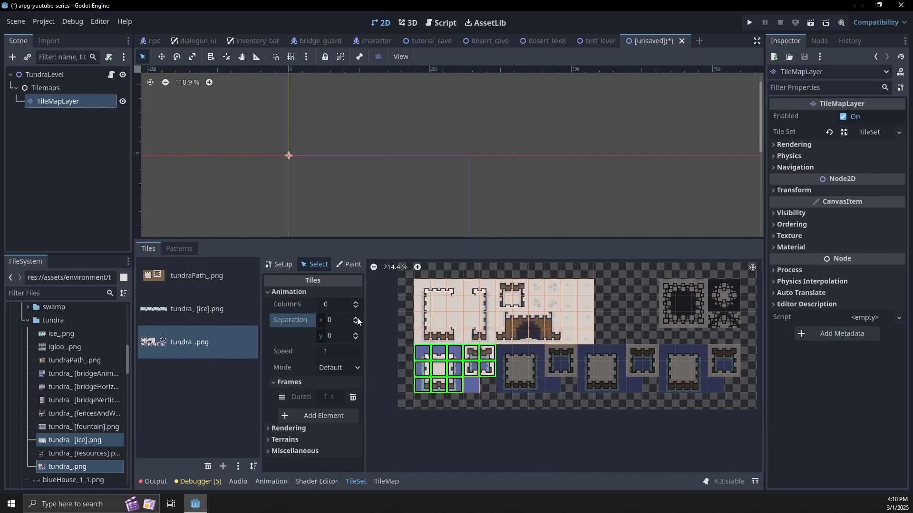
click(356, 319)
click(325, 413)
scroll(346, 392, down, 1)
click(330, 429)
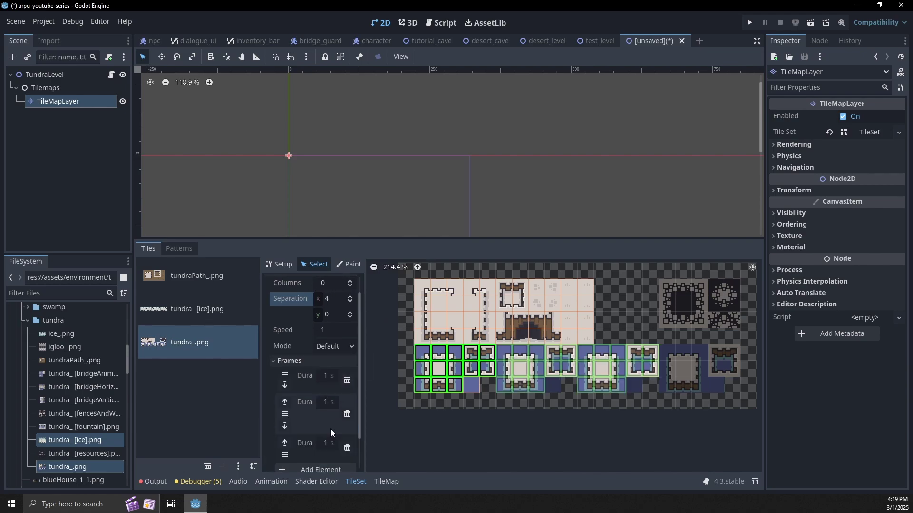
scroll(333, 426, down, 2)
click(332, 424)
scroll(346, 355, down, 1)
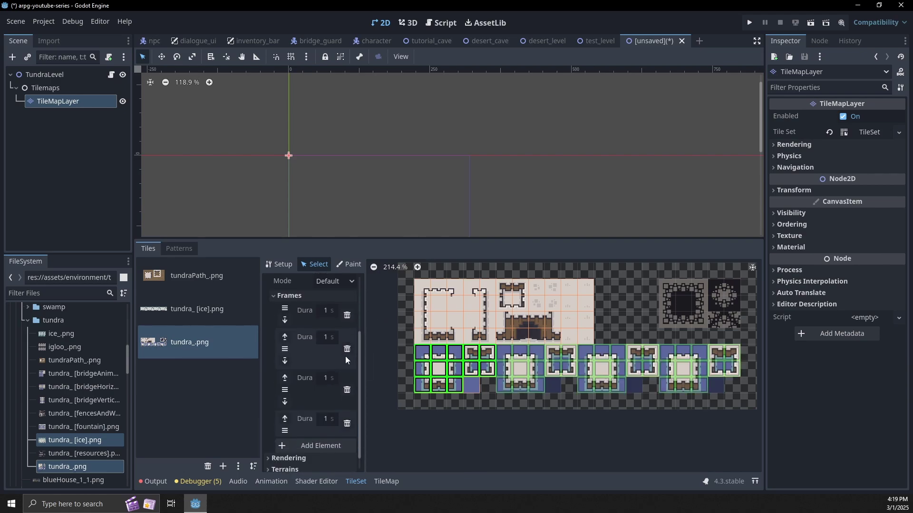
Step: Set the duration of all four water animation frames to 0.2 seconds
click(328, 309)
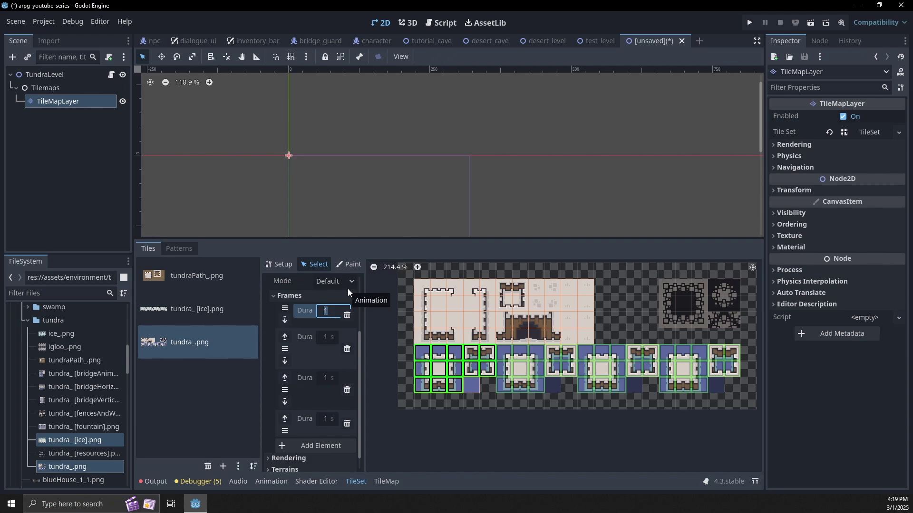
text(.2)
key(Tab)
text(.2)
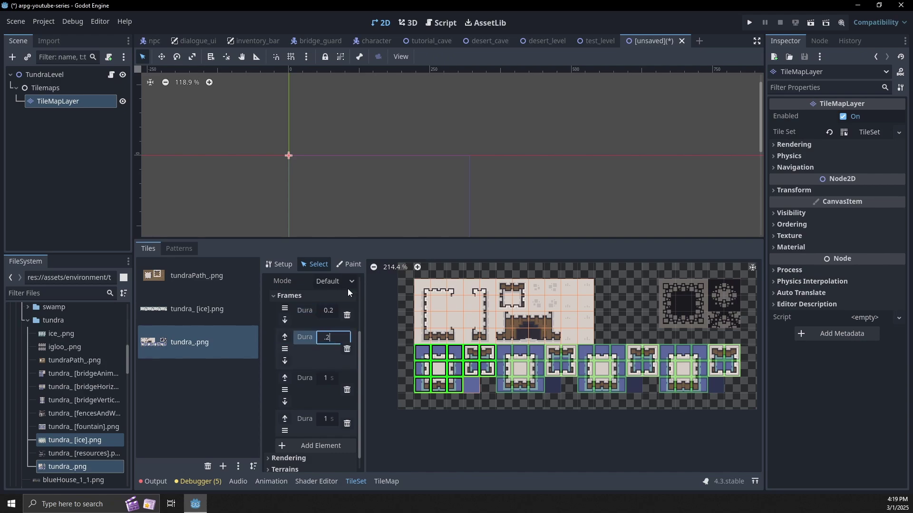
key(Tab)
key(Tab)
text(.2)
key(Tab)
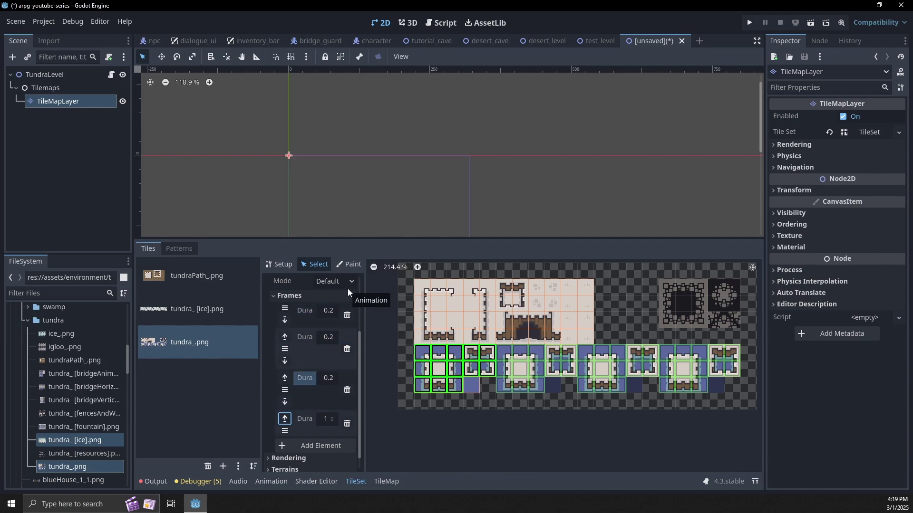
key(Tab)
text(.2)
Step: Save the new scene as tundra_level.tscn in the levels folder
key(ctrl+s)
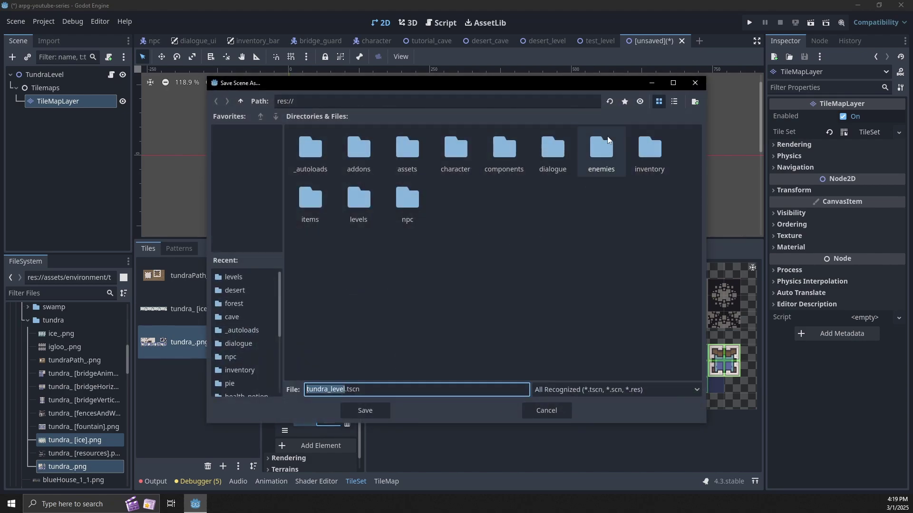
double_click(363, 198)
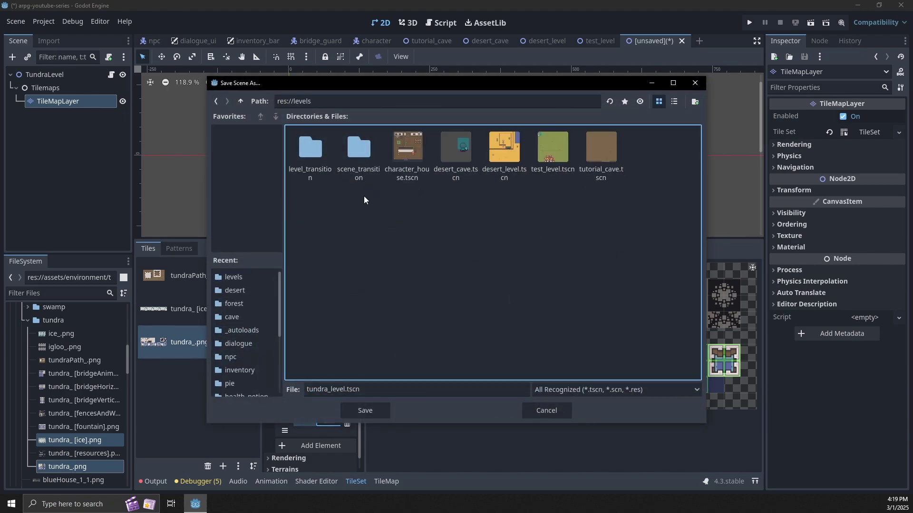
click(372, 409)
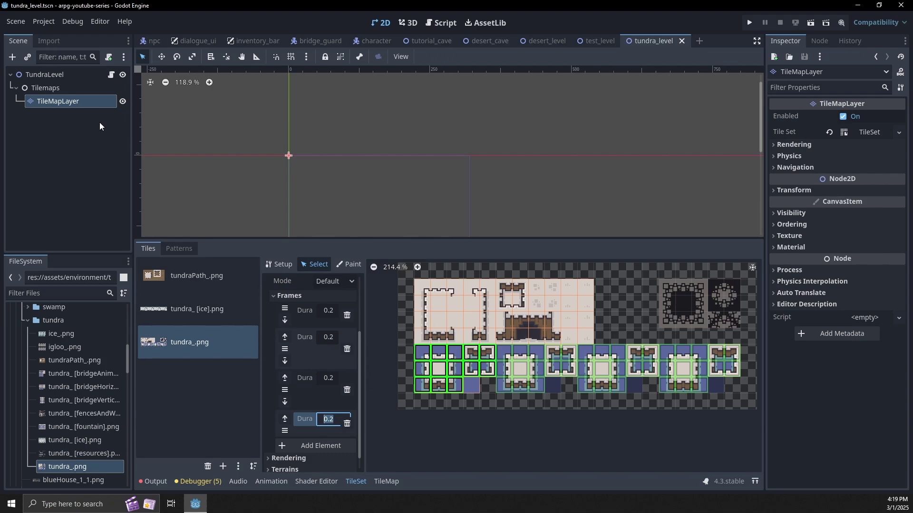
Step: Rename the TileMapLayer node to Ground
click(93, 101)
key(r)
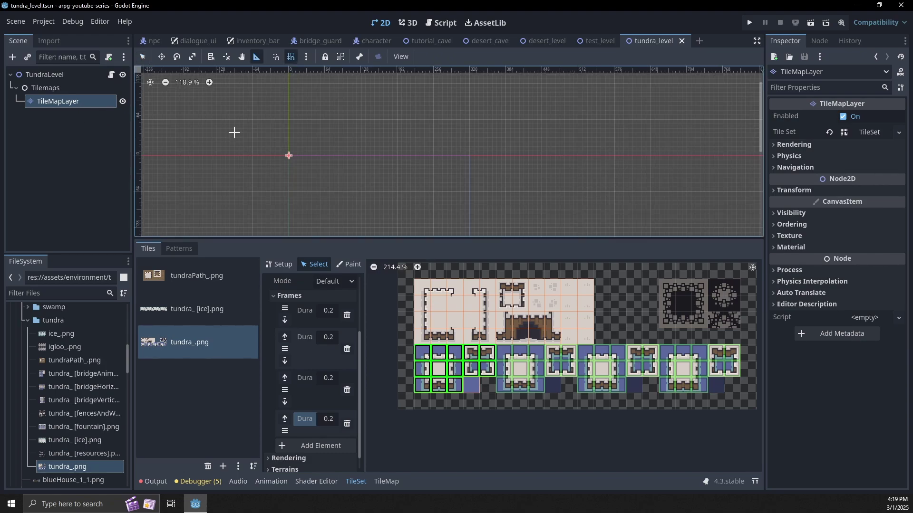
middle_drag(285, 102, 443, 97)
scroll(404, 143, down, 6)
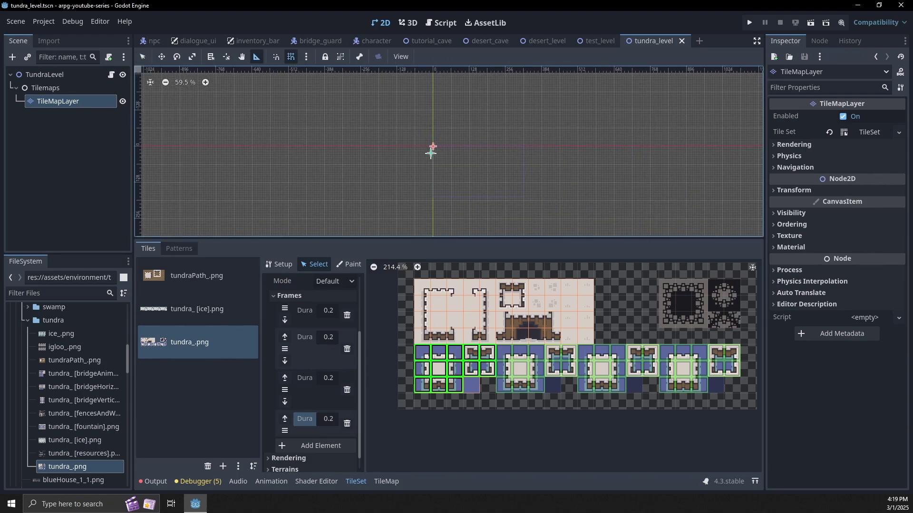
scroll(431, 152, up, 5)
middle_drag(430, 151, 396, 110)
double_click(70, 101)
text(Groun)
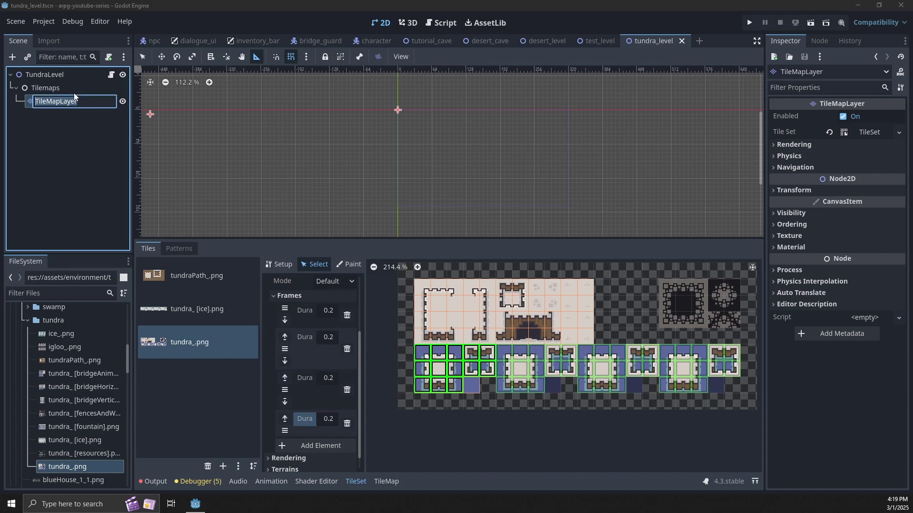
text(d)
key(Return)
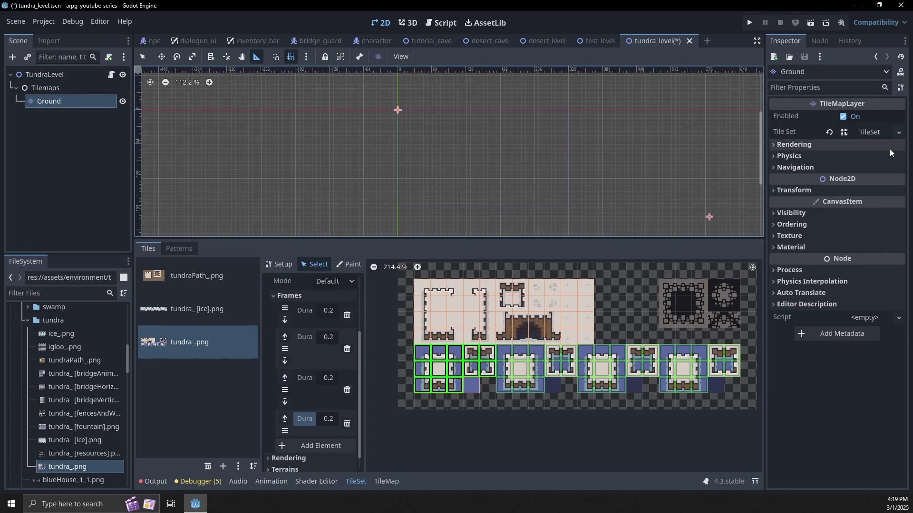
Step: Add the Ground layer to the global group main_tilemap and save the scene
click(819, 41)
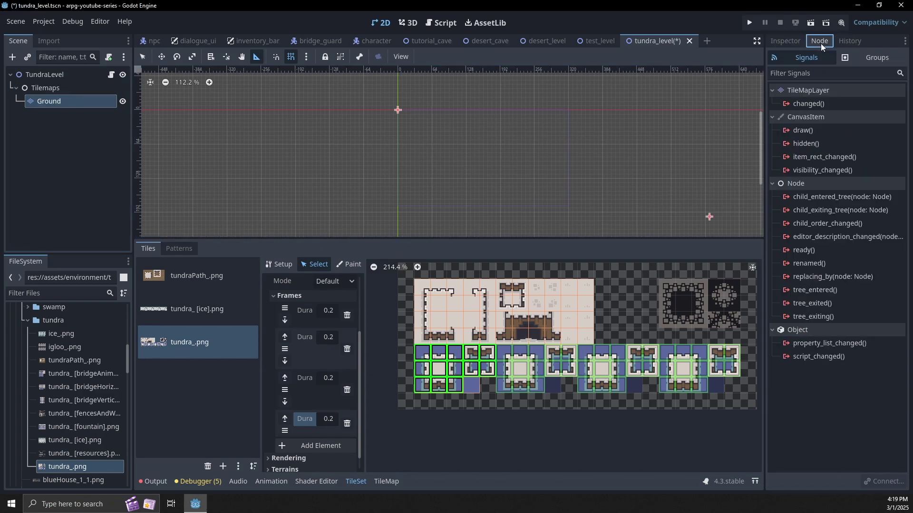
click(872, 58)
click(785, 118)
key(ctrl+s)
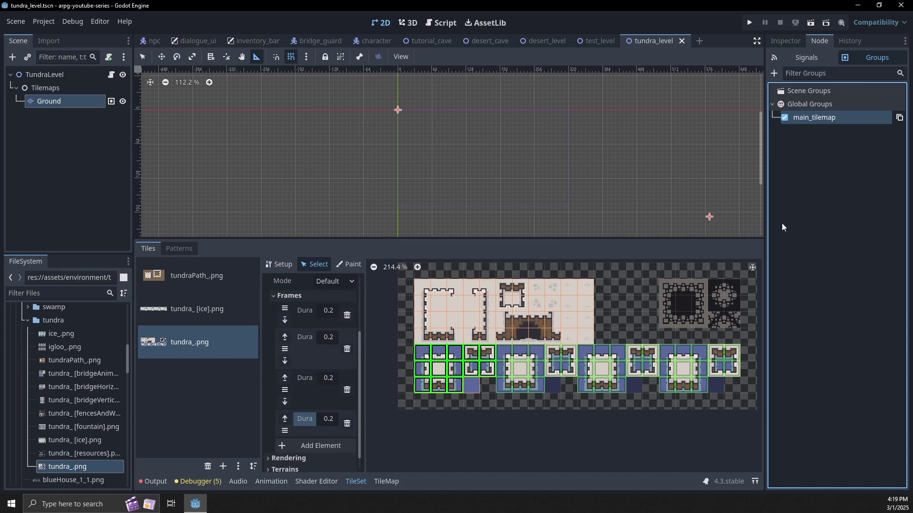
Step: Remove the tundraPath_.png atlas from the TileSet
scroll(438, 163, up, 1)
click(197, 309)
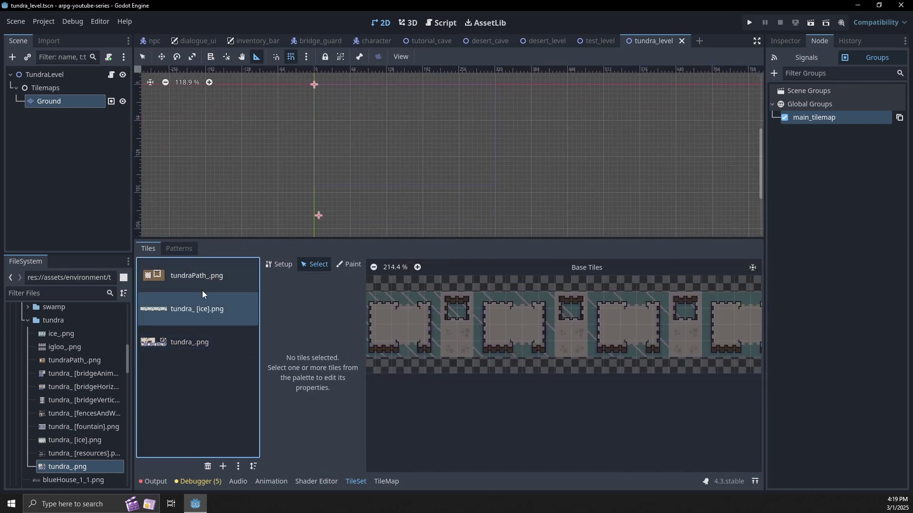
click(191, 274)
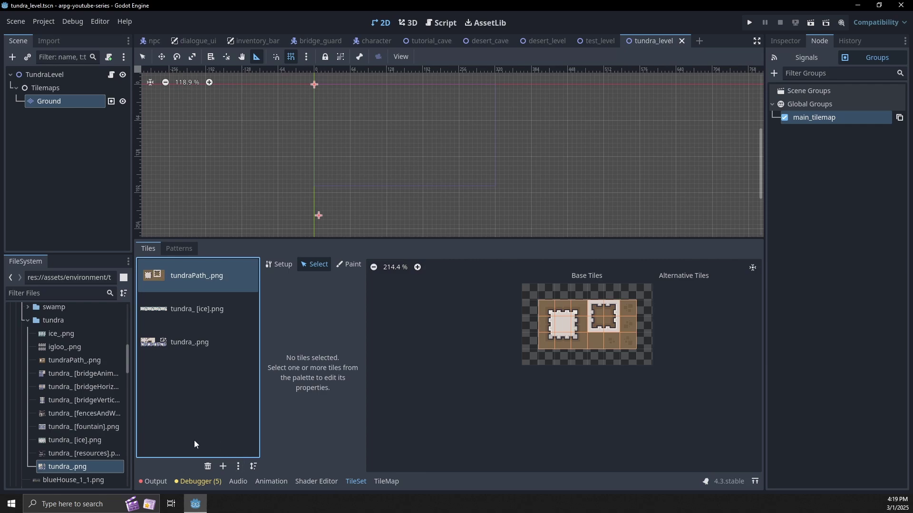
click(208, 466)
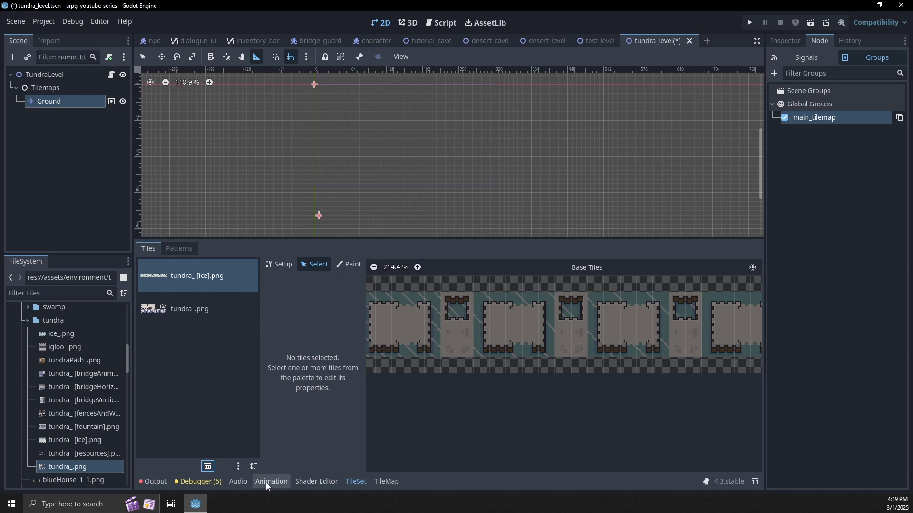
Step: Create base tiles over the whole first animation frame in the tundra_ [ice].png atlas
click(284, 267)
mouse_move(429, 322)
middle_down()
mouse_move(437, 325)
mouse_move(412, 320)
middle_up()
click(390, 318)
mouse_move(397, 360)
ctrl+mouse_down()
mouse_move(442, 364)
mouse_move(424, 321)
mouse_move(489, 315)
mouse_move(487, 349)
ctrl+mouse_up()
Step: Select the first-frame ice tiles in tundra_ [ice].png, leaving out the four plain snow tiles below the 2×2 corner block
click(314, 264)
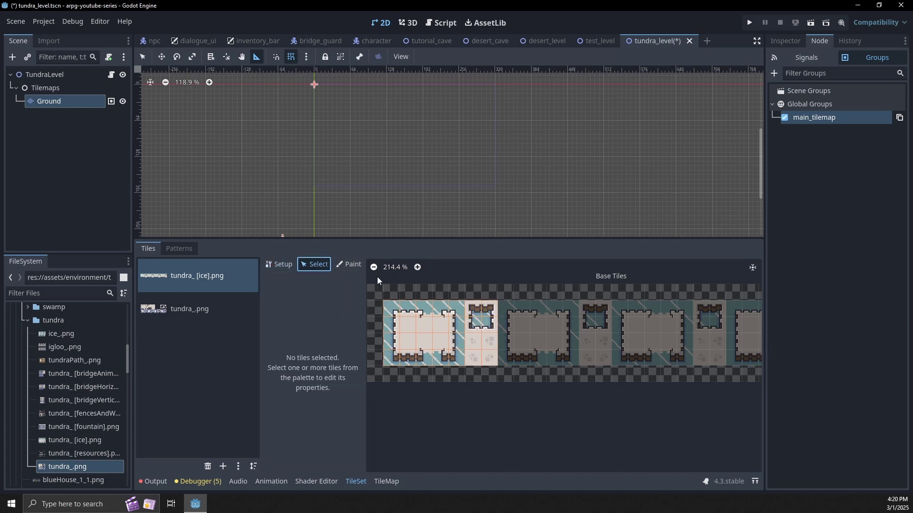
click(401, 312)
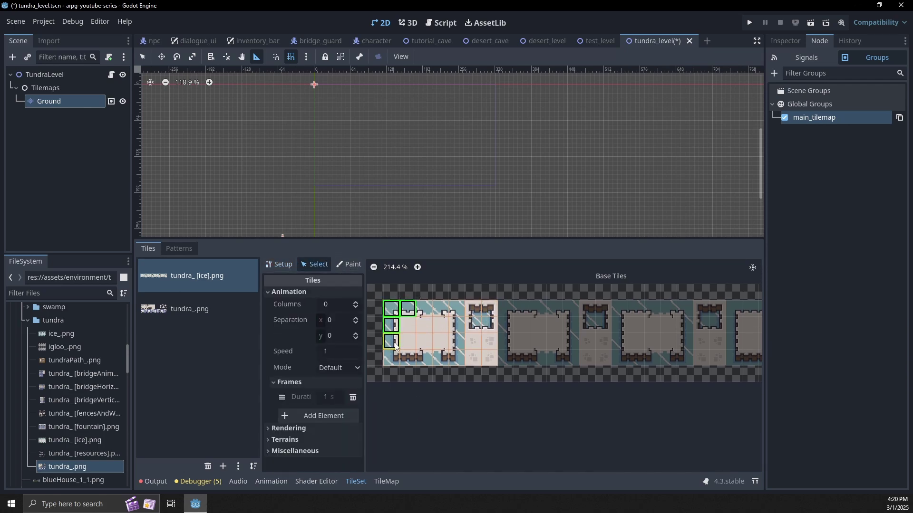
mouse_move(440, 358)
mouse_down()
mouse_move(409, 342)
mouse_move(456, 312)
mouse_move(486, 358)
mouse_up()
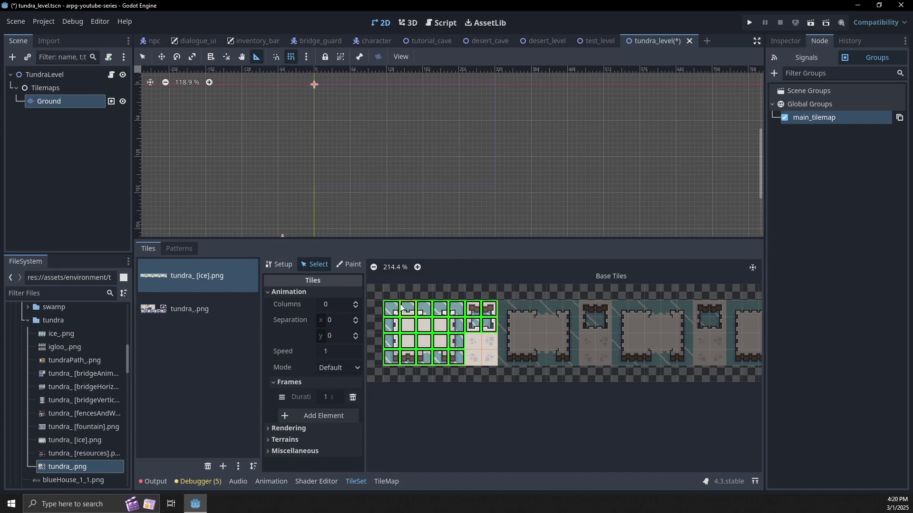
Step: Give the selected ice tiles a four-frame animation with a horizontal separation of 7
click(355, 319)
click(354, 319)
click(355, 319)
click(354, 319)
click(330, 416)
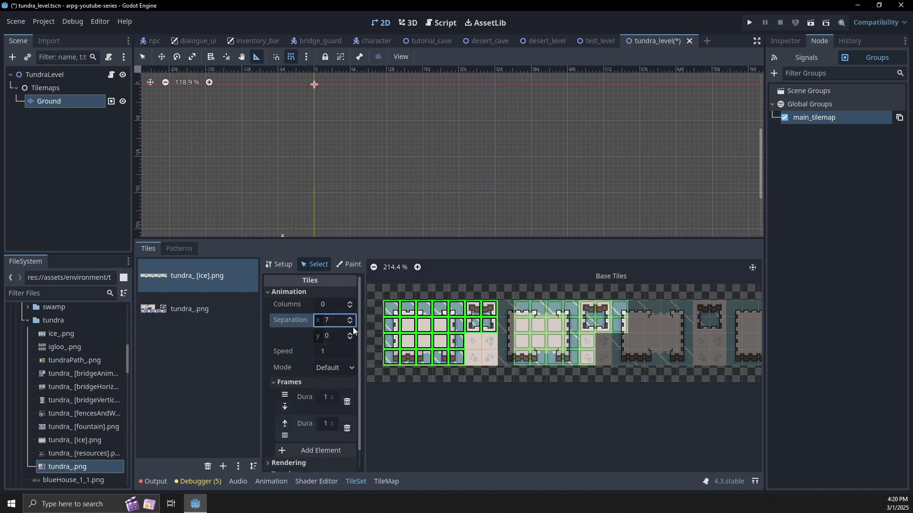
click(352, 325)
click(324, 452)
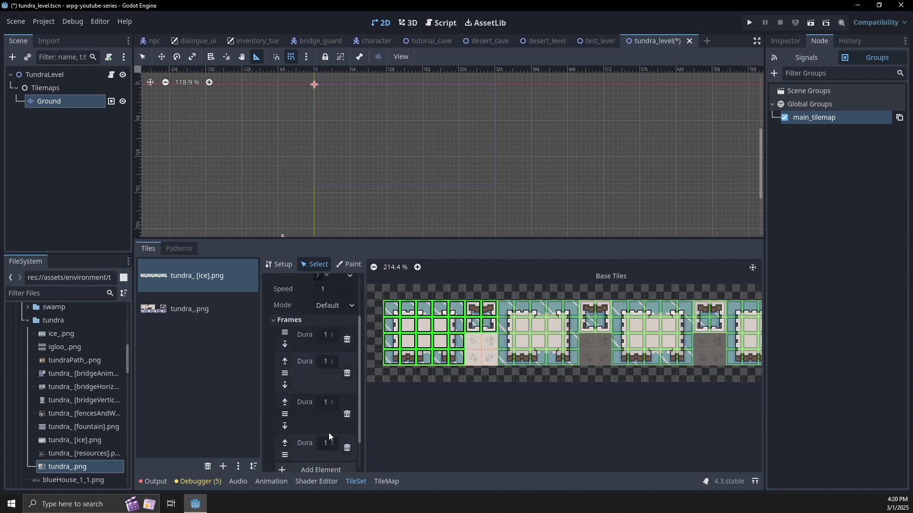
Step: Set the duration of all four ice animation frames to 0.2 seconds and save the scene
click(343, 429)
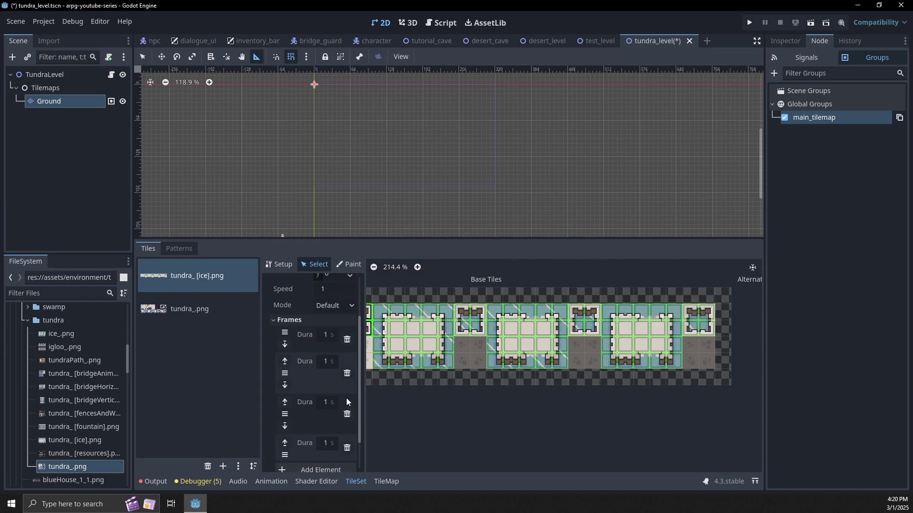
text(.2)
key(Tab)
key(Tab)
key(Tab)
key(Tab)
key(Tab)
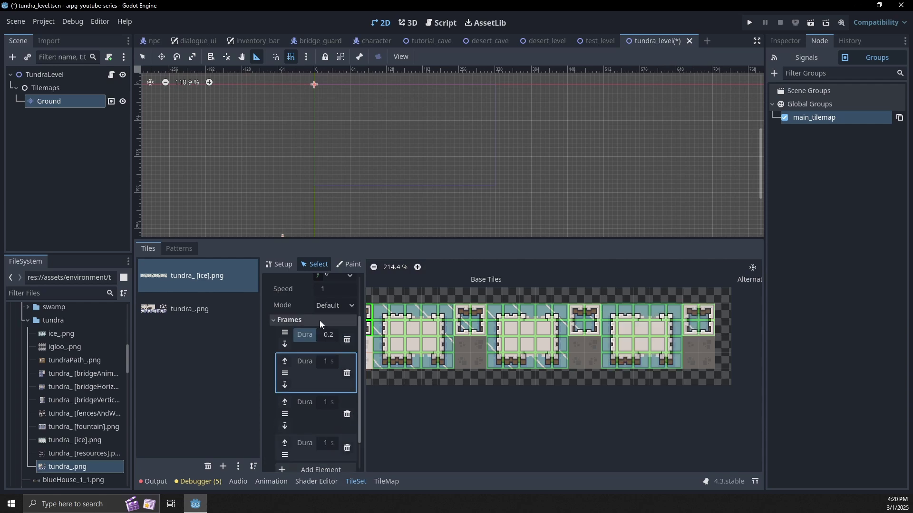
text(.2)
key(Tab)
key(Tab)
key(Tab)
key(Tab)
key(Tab)
key(Tab)
text(0.2)
key(Tab)
key(Tab)
key(Tab)
key(Tab)
text(0.2)
key(ctrl+s)
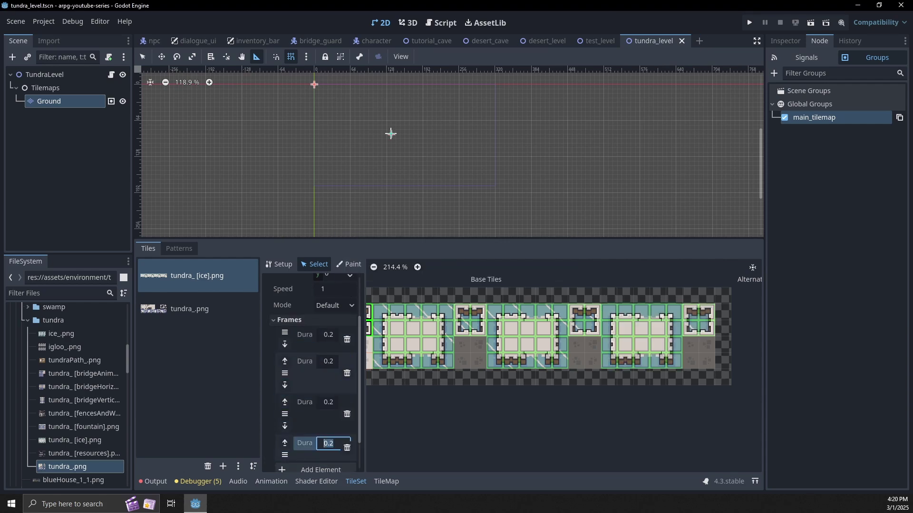
Step: Switch the 2D viewport from ruler mode back to select mode and turn off grid snapping
scroll(391, 133, up, 1)
scroll(398, 147, up, 2)
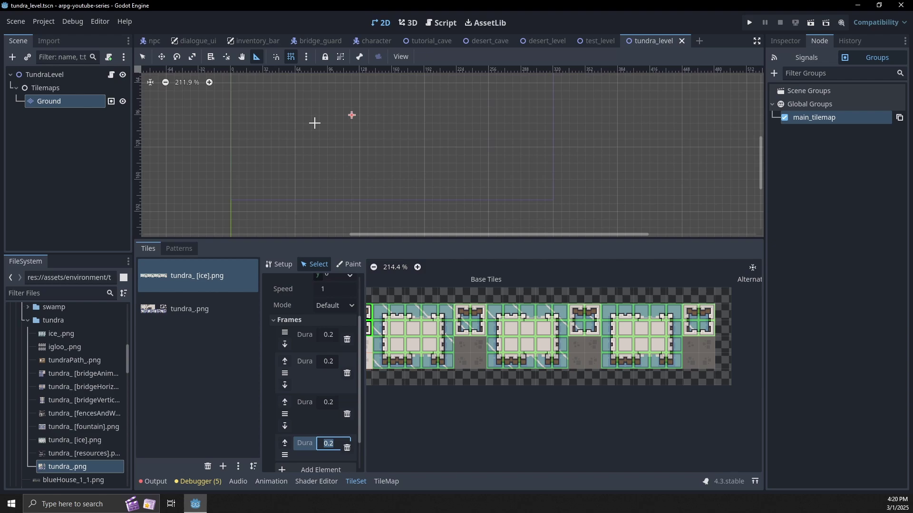
click(145, 57)
middle_drag(437, 148, 463, 145)
click(291, 57)
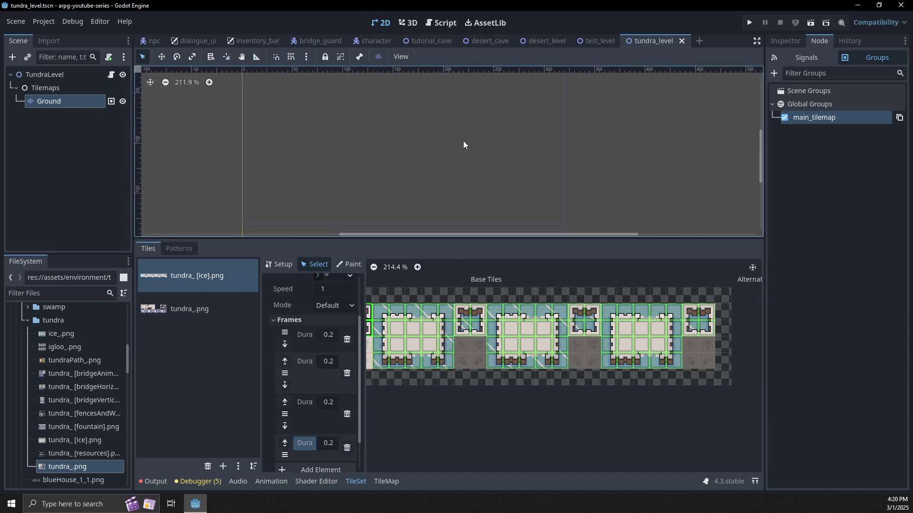
Step: Enlarge the 2D viewport by reducing the height of the TileSet editor
scroll(464, 144, down, 4)
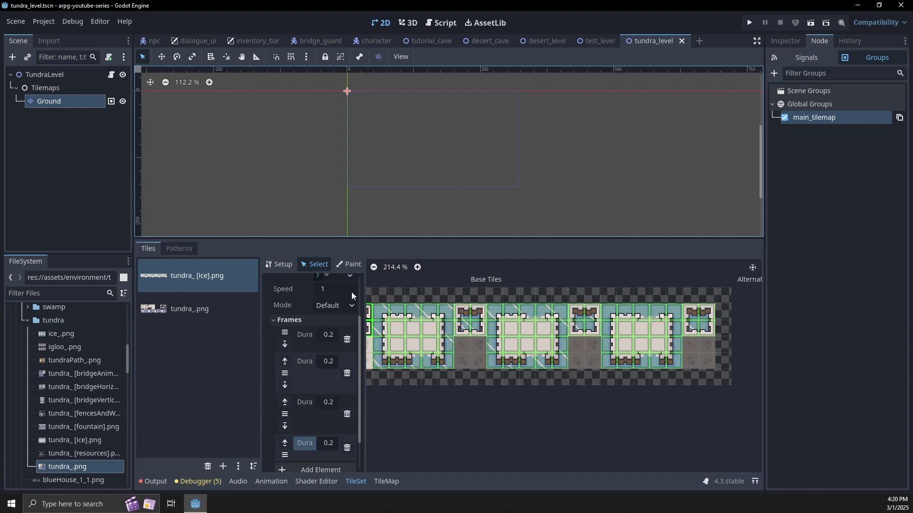
drag(403, 239, 442, 313)
middle_drag(536, 185, 526, 208)
scroll(506, 186, up, 4)
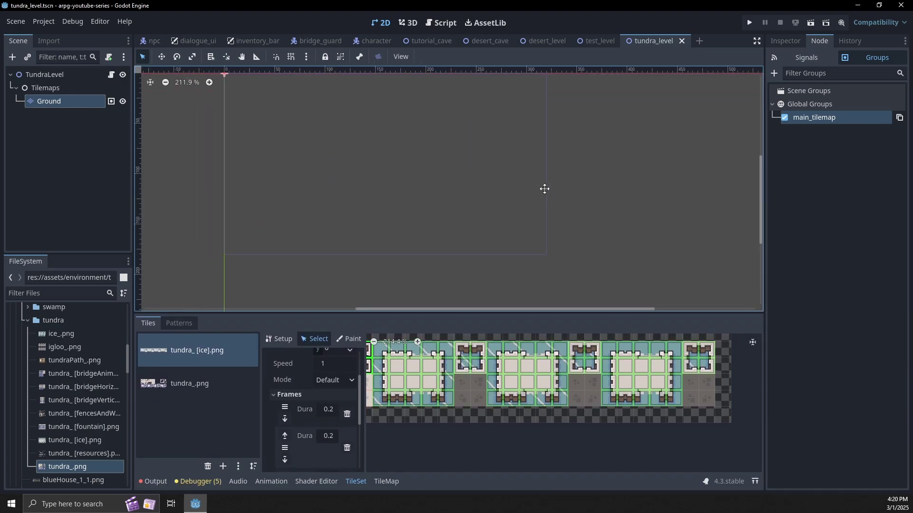
Step: Paint a solid 23 by 14 tile rectangle on the Ground layer from the origin with the plain snow tile of tundra_.png
click(193, 382)
middle_drag(497, 370, 596, 387)
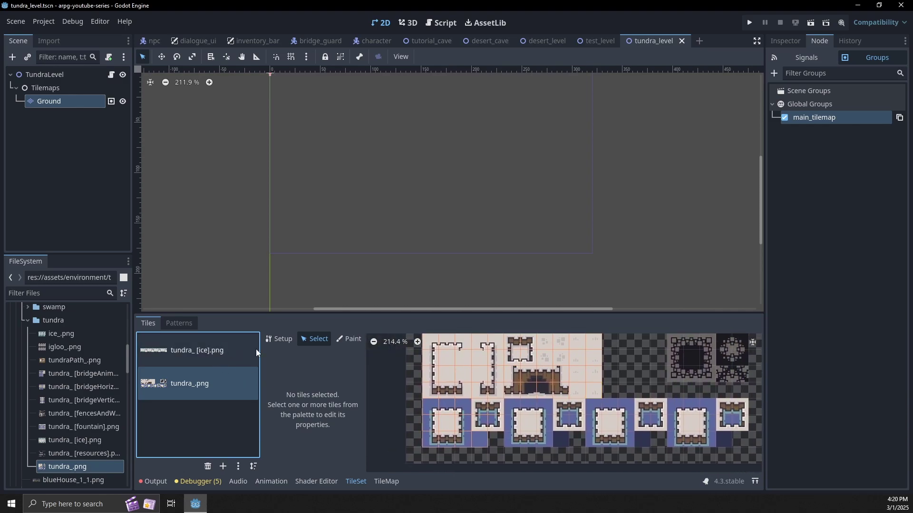
click(449, 421)
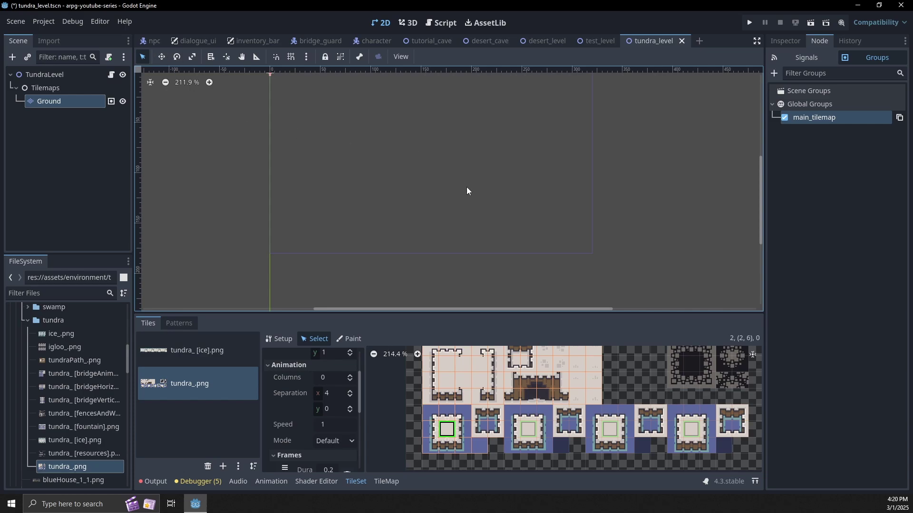
click(386, 482)
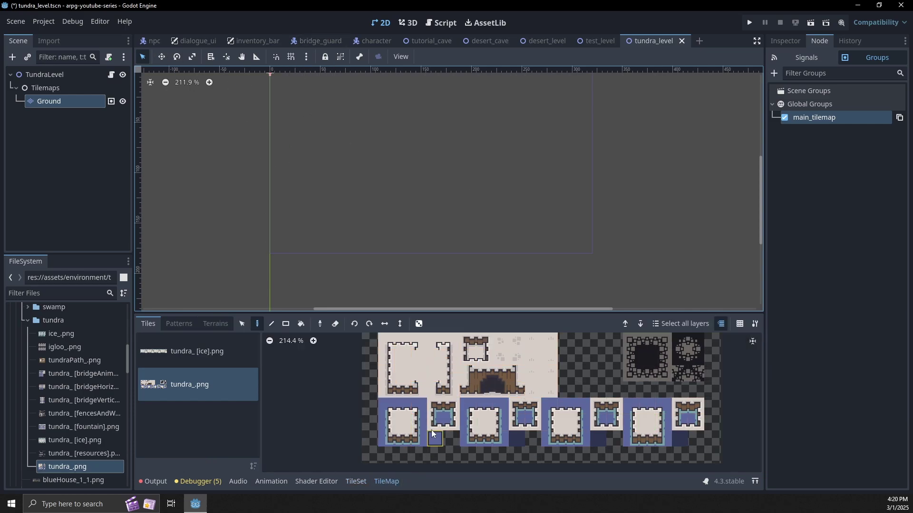
click(285, 325)
scroll(340, 216, down, 2)
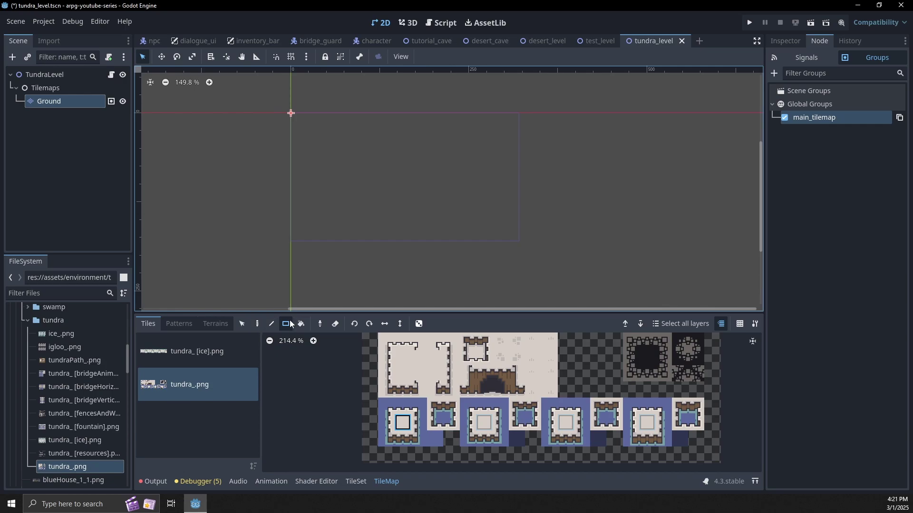
drag(307, 118, 548, 267)
middle_drag(548, 267, 521, 250)
drag(272, 102, 267, 244)
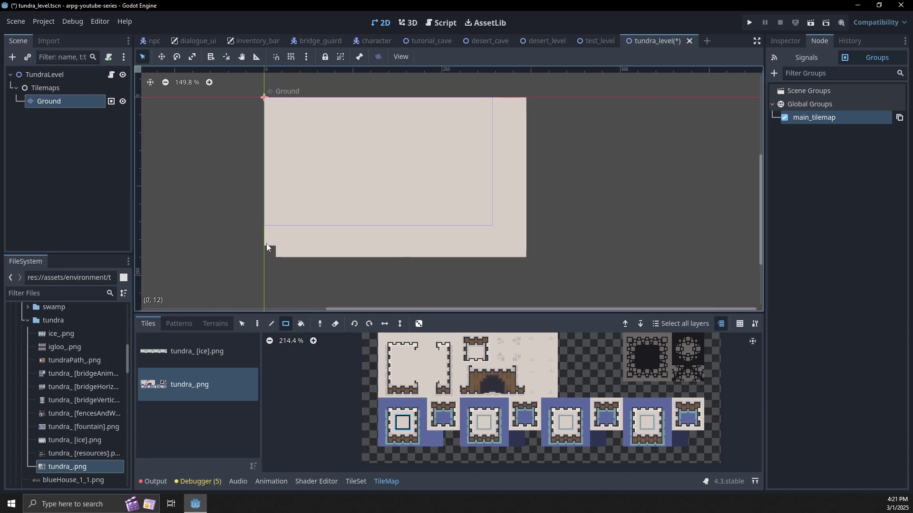
middle_drag(541, 251, 495, 241)
Step: Line the bottom row of the snow rectangle with the lower cliff edge tile from tundra_ [ice].png
click(193, 351)
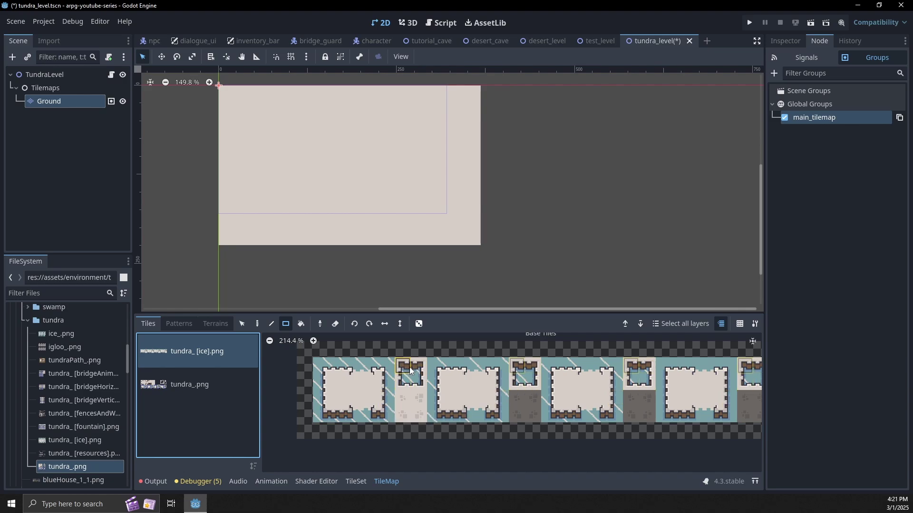
click(337, 414)
click(272, 324)
drag(349, 205, 395, 206)
key(ctrl+z)
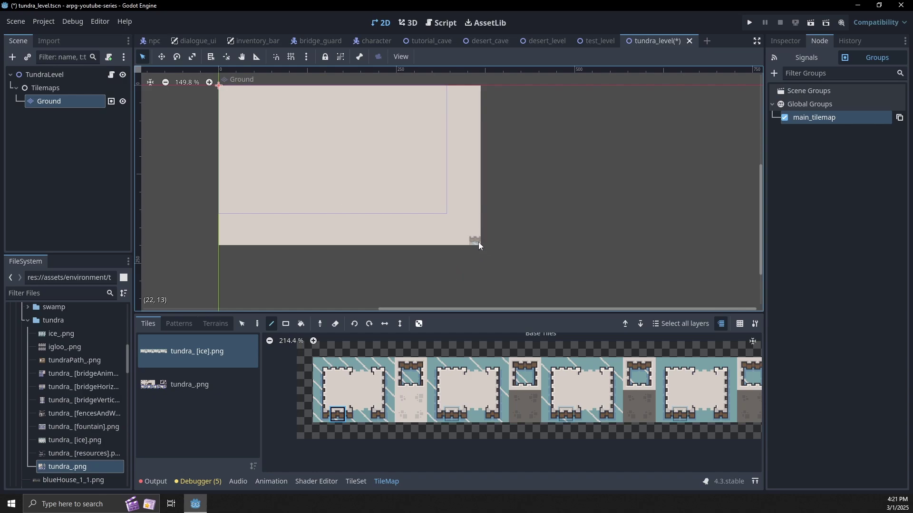
mouse_move(472, 241)
mouse_down()
mouse_move(393, 233)
mouse_move(224, 242)
mouse_up()
Step: Line the left side of the snow rectangle with the ice edge tile and place the matching top-left corner tile
drag(321, 383, 321, 414)
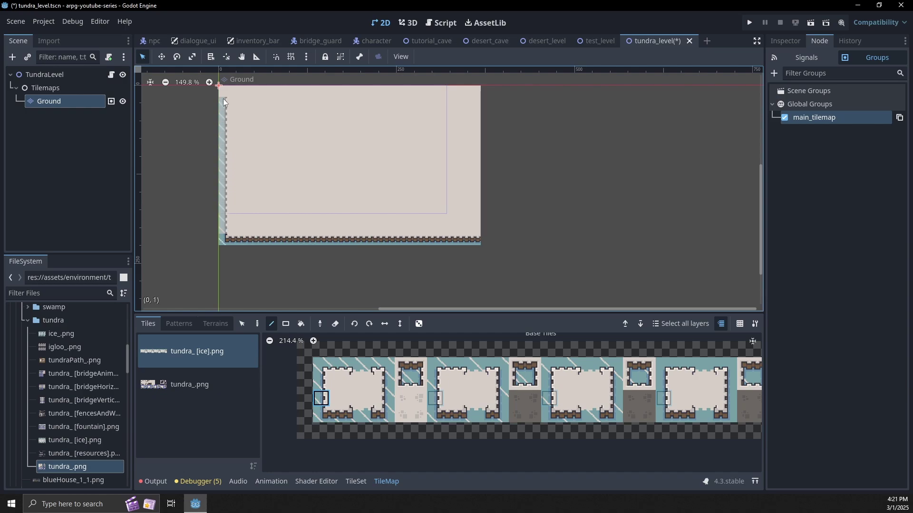
drag(224, 98, 223, 99)
click(322, 366)
middle_drag(341, 292, 354, 96)
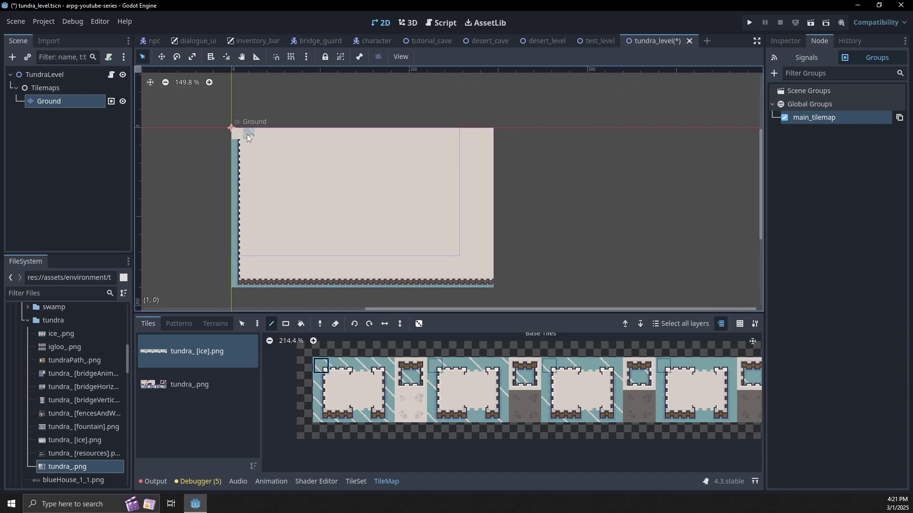
Step: Run the upper ice edge tile along the top row of the snow rectangle to its right end
click(338, 366)
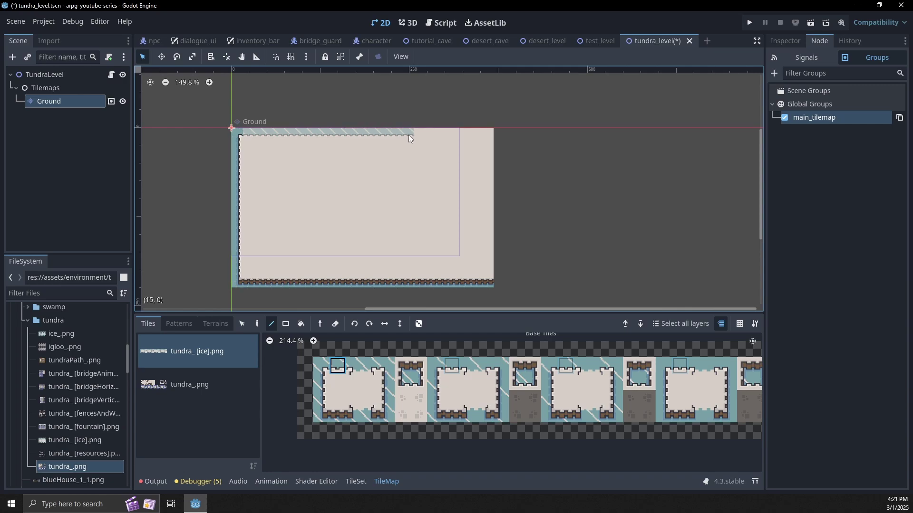
drag(463, 133, 478, 132)
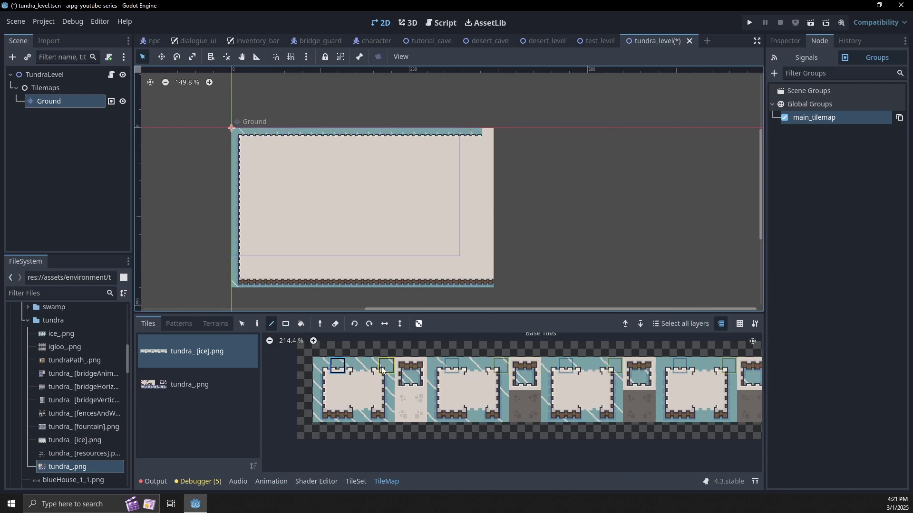
click(351, 370)
click(487, 132)
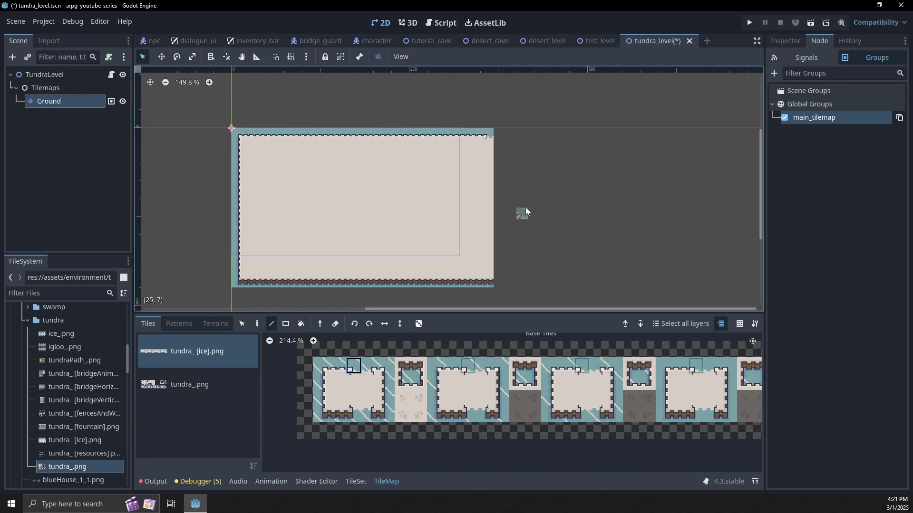
Step: Line the right side of the snow rectangle with ice edge tiles and finish its top-right and bottom-right corners
click(385, 383)
click(386, 367)
drag(490, 145, 488, 259)
click(489, 133)
click(386, 384)
click(386, 398)
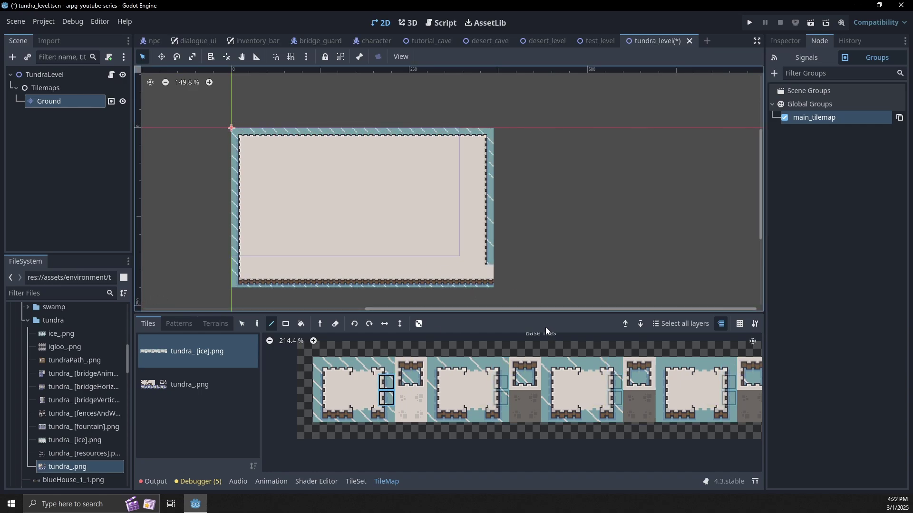
drag(323, 389, 322, 399)
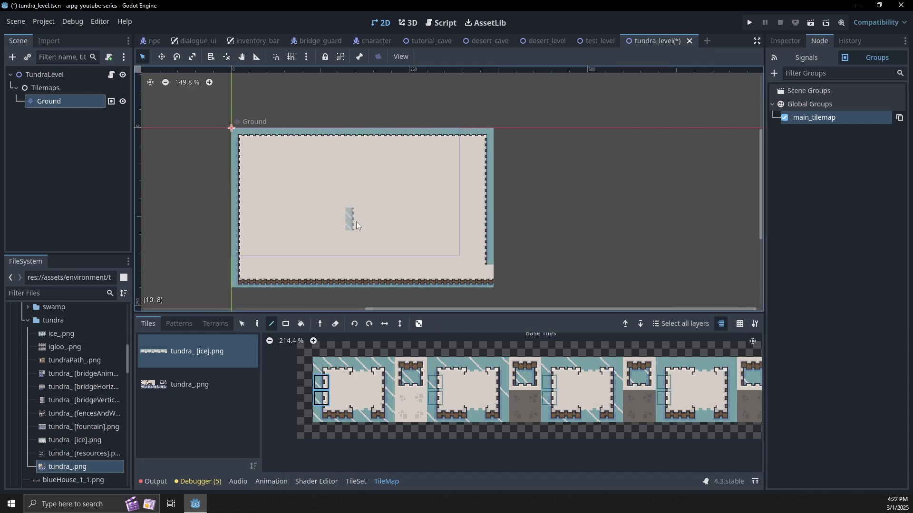
click(385, 414)
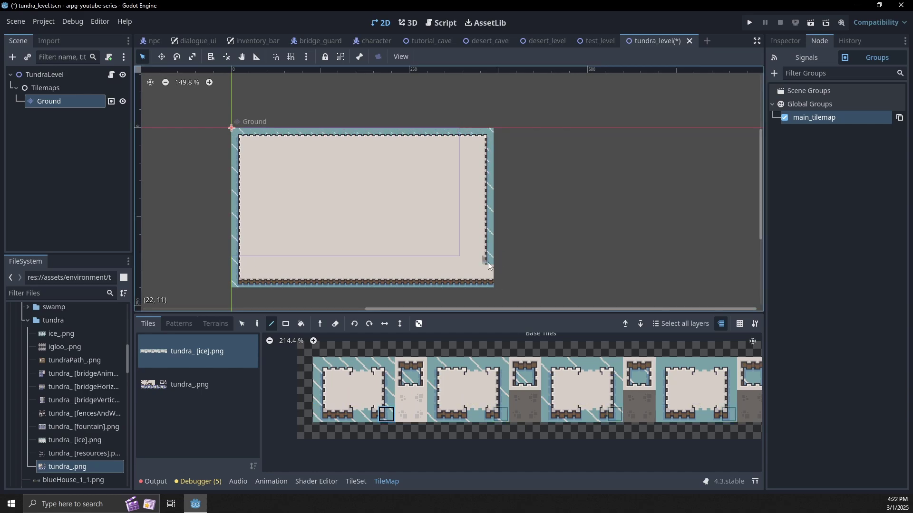
click(386, 399)
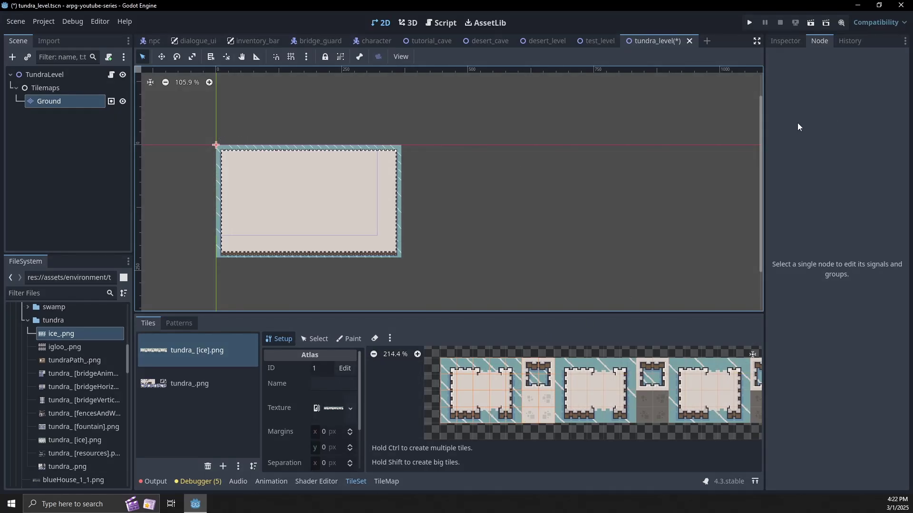
Step: Add ice_.png as an atlas to the tile set without automatic tiles, and create only the plain ice tile
drag(65, 334, 192, 417)
click(493, 268)
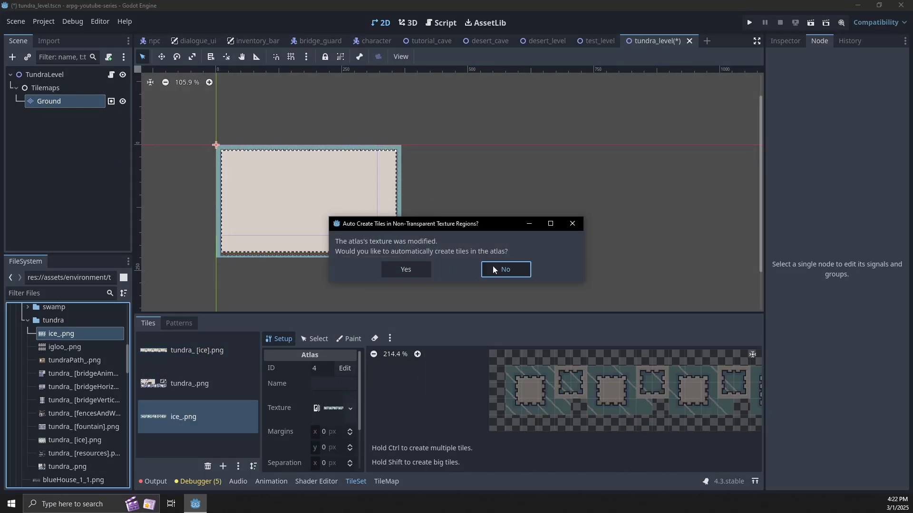
click(563, 411)
scroll(629, 419, down, 3)
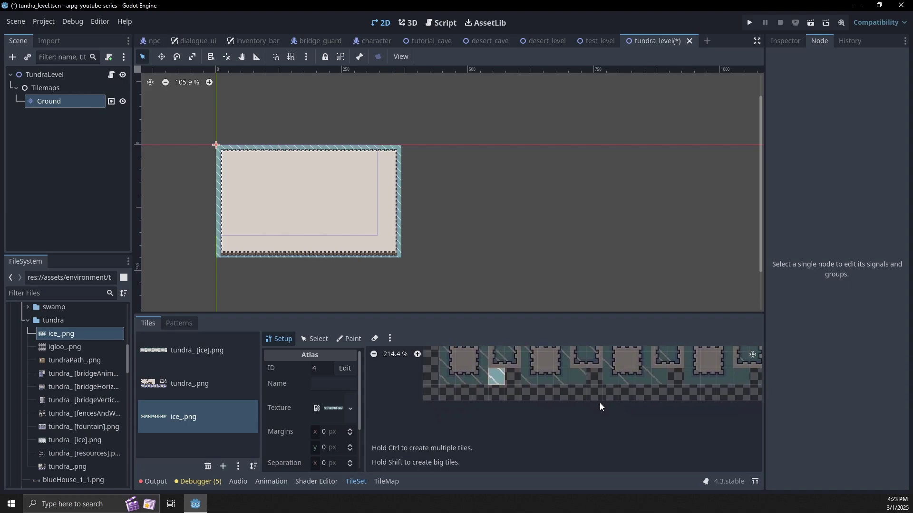
Step: Give the plain ice tile a four-frame animation, separated horizontally to match the repeated ice tiles in the atlas
click(317, 340)
click(523, 388)
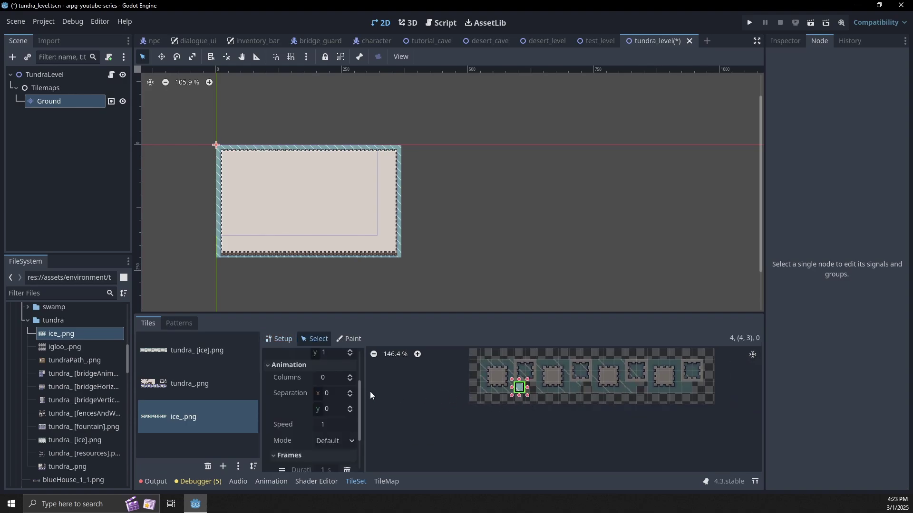
scroll(318, 391, down, 2)
scroll(318, 392, up, 4)
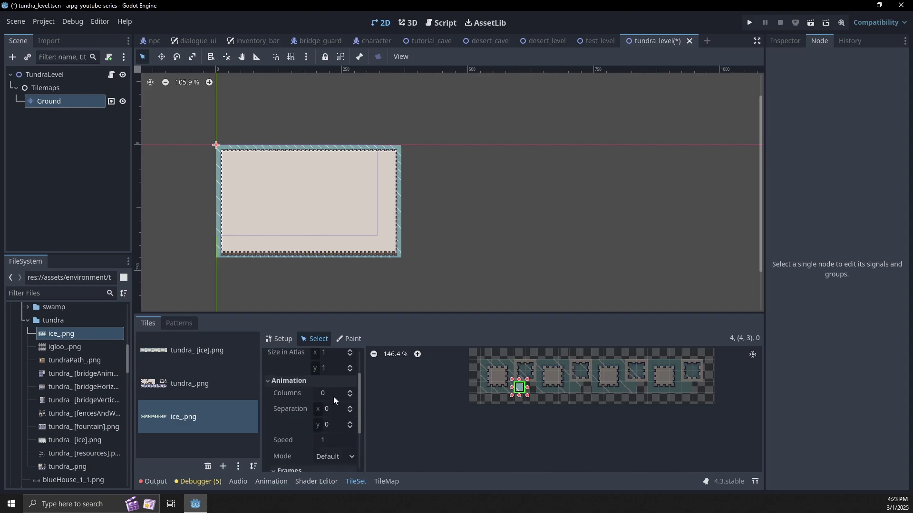
scroll(351, 410, down, 1)
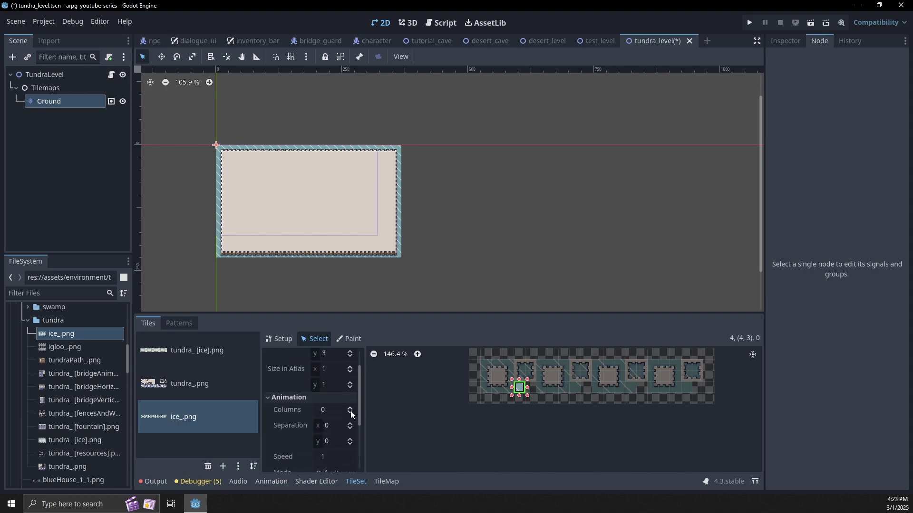
click(350, 424)
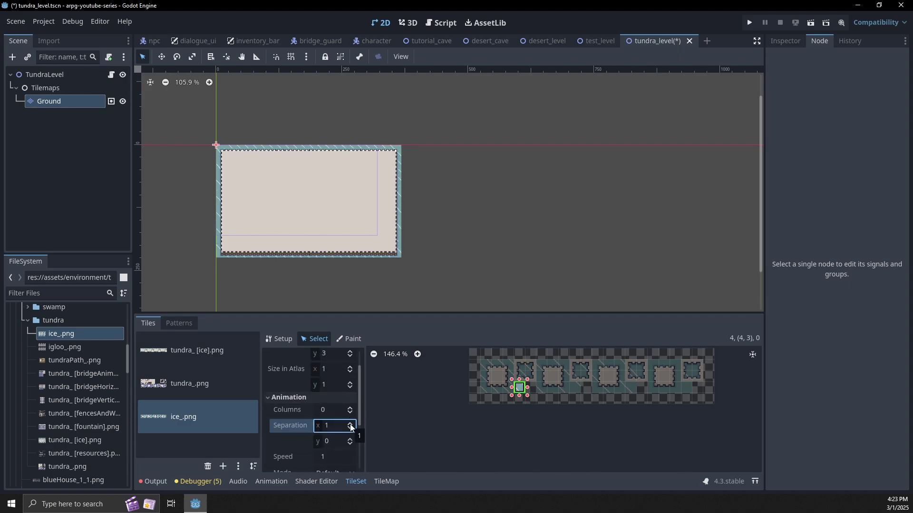
scroll(341, 411, down, 3)
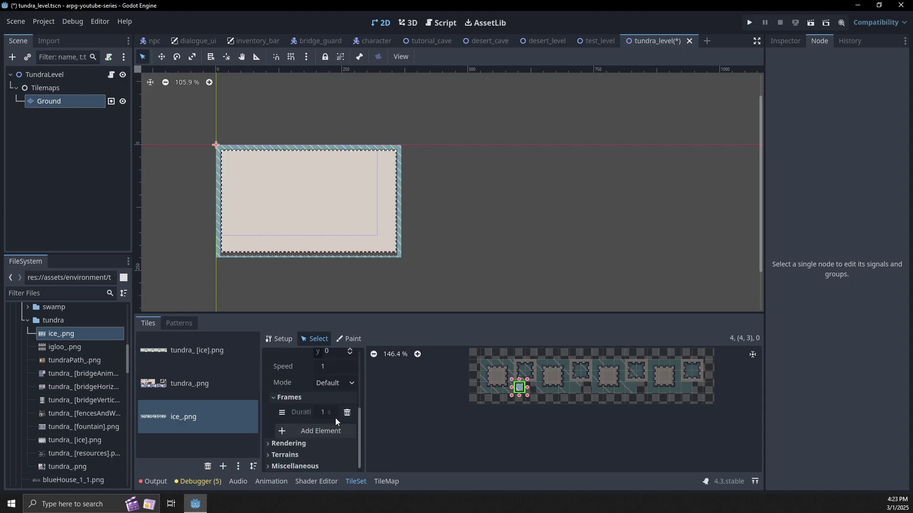
click(335, 429)
scroll(333, 439, down, 2)
click(336, 431)
scroll(336, 432, down, 2)
click(336, 431)
Step: Set the duration of all four plain ice animation frames to 0.2 seconds and save the scene
click(328, 364)
text(0.2)
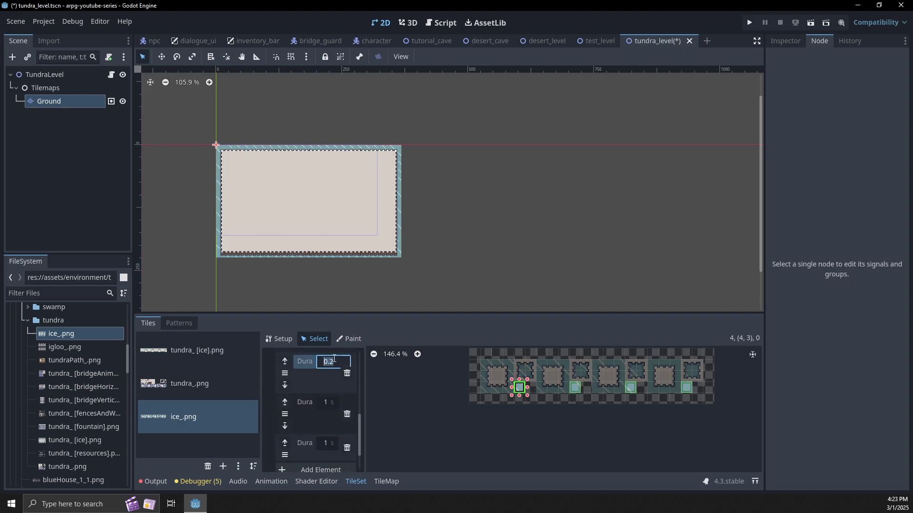
key(Tab)
text(0.2)
key(Tab)
key(Tab)
key(shift+Tab)
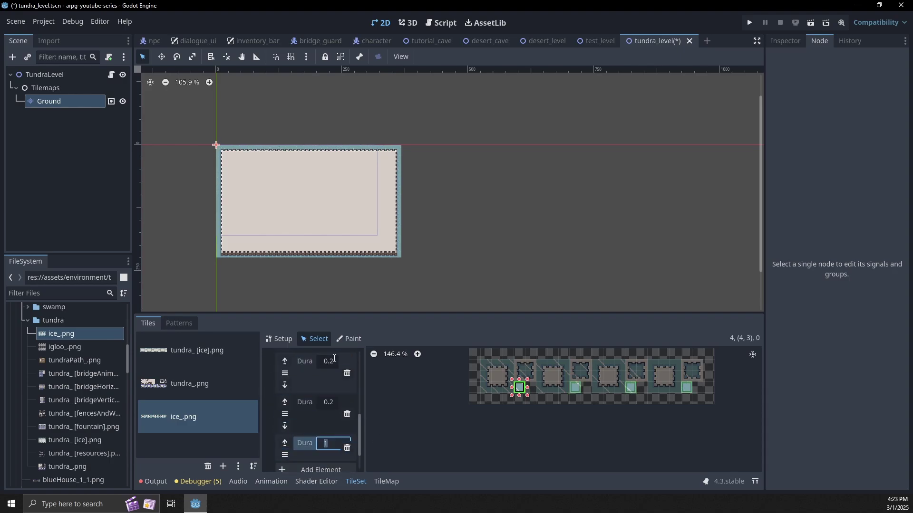
scroll(334, 376, up, 3)
click(328, 380)
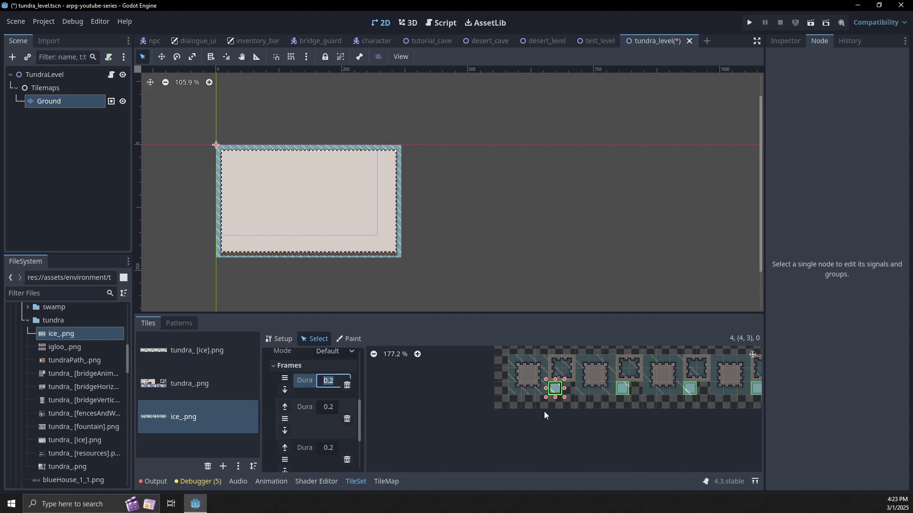
key(ctrl+s)
Step: Fill a large rectangular area below the snow island with the animated plain ice tile from ice_.png
click(386, 480)
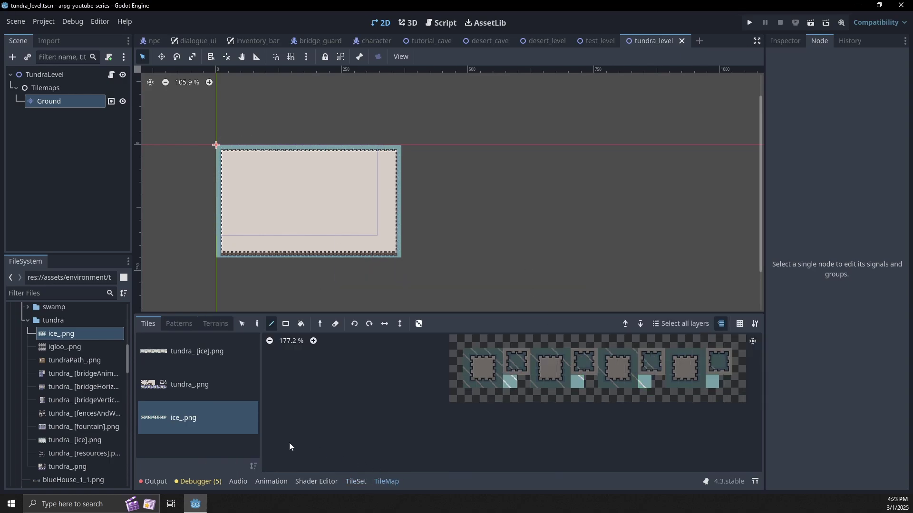
click(510, 383)
middle_drag(478, 198, 545, 198)
scroll(543, 198, down, 5)
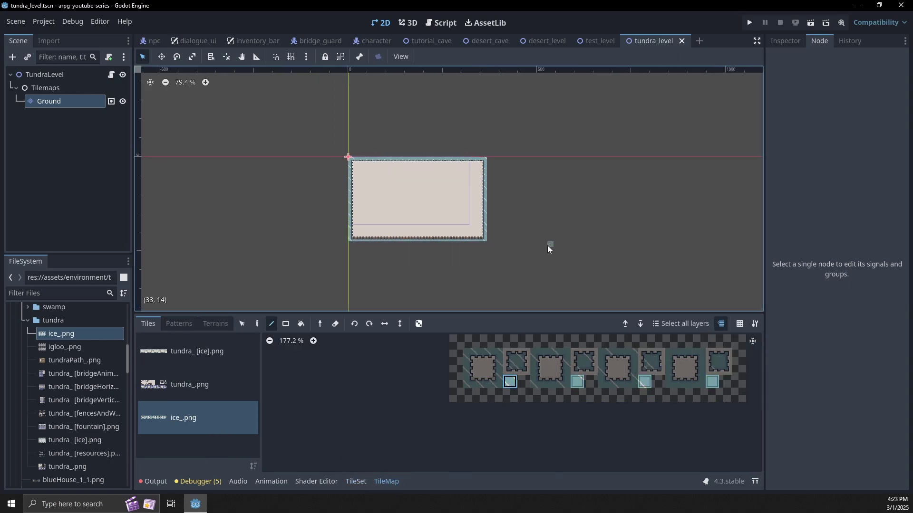
middle_drag(547, 243, 531, 195)
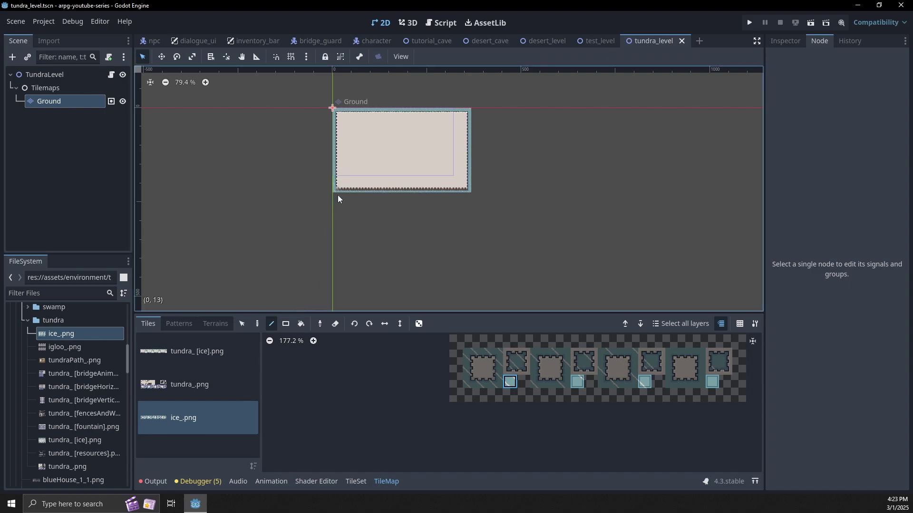
drag(478, 270, 403, 256)
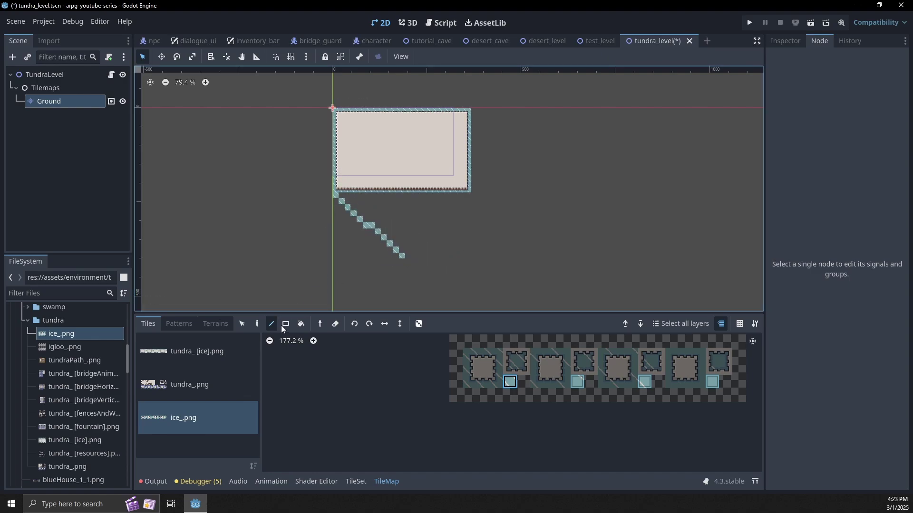
drag(336, 195, 572, 289)
Step: Surround the remaining sides of the snow island with rectangles of the animated ice tile, closing any gaps
mouse_move(393, 108)
middle_down()
mouse_move(523, 193)
mouse_move(532, 159)
middle_up()
mouse_move(474, 84)
mouse_down()
mouse_move(550, 160)
mouse_move(712, 161)
mouse_up()
middle_drag(401, 122, 477, 153)
drag(444, 116, 545, 285)
drag(448, 113, 545, 115)
middle_drag(517, 241, 519, 129)
mouse_move(446, 176)
mouse_down()
mouse_move(549, 266)
mouse_move(444, 173)
mouse_move(443, 273)
mouse_up()
right_drag(443, 273, 443, 272)
middle_drag(672, 214, 537, 255)
scroll(535, 261, down, 3)
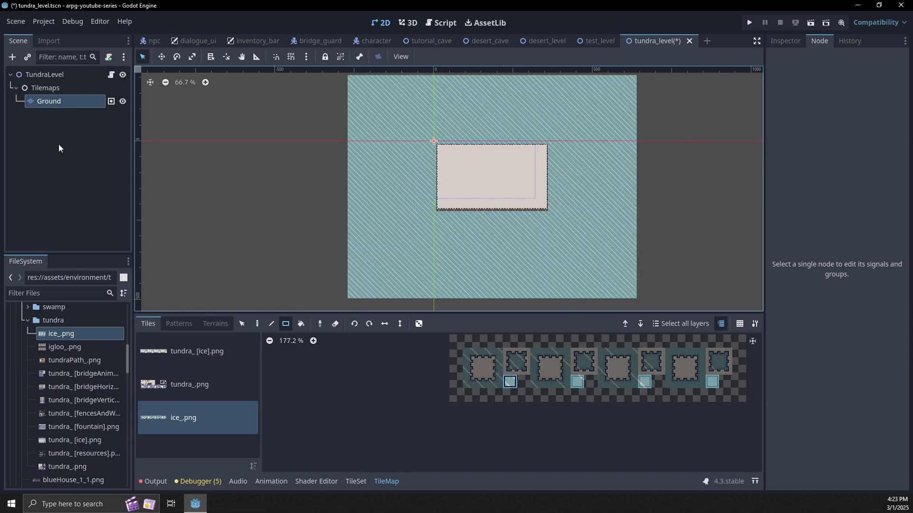
Step: Add a TileMapLayer node under Tilemaps and name it GroundObjects
right_click(50, 89)
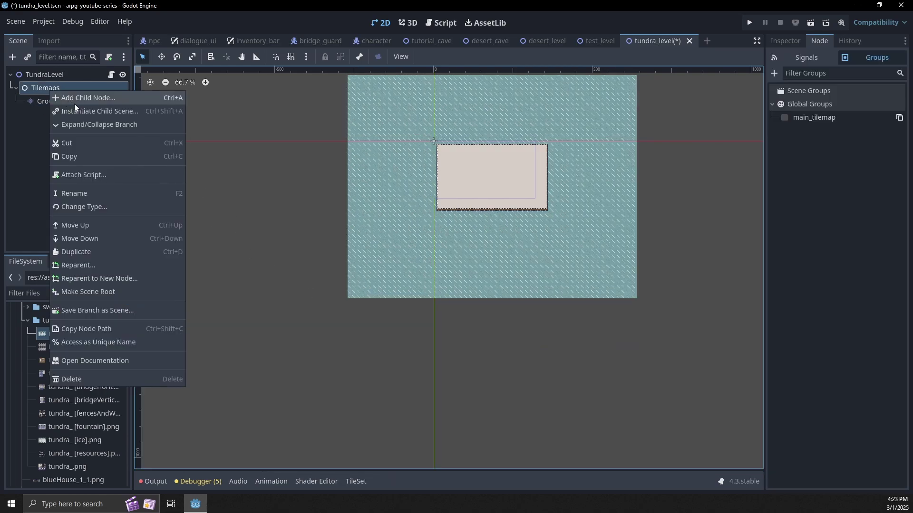
click(85, 98)
key(Return)
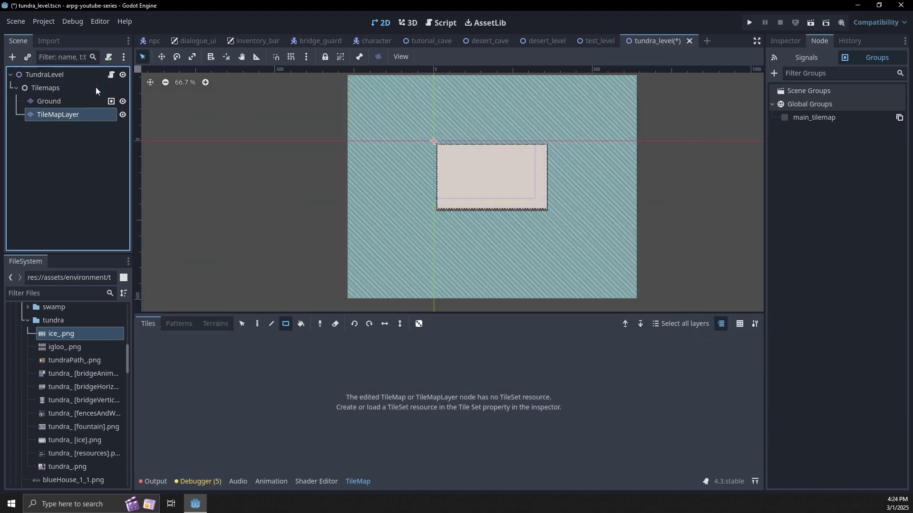
text(GroundObjects)
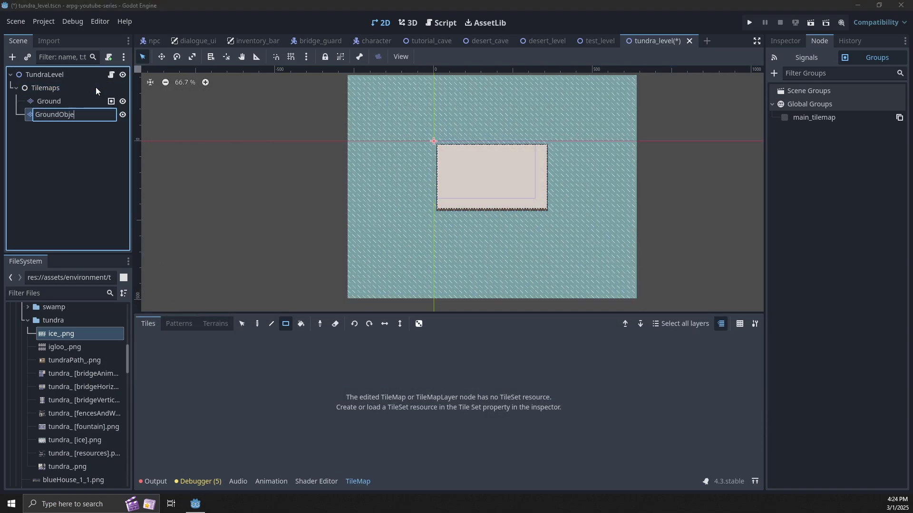
key(Return)
click(318, 481)
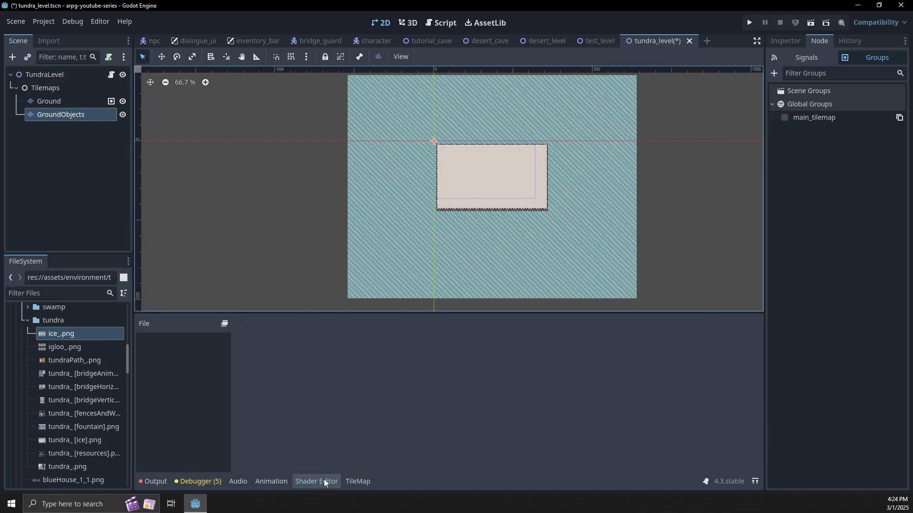
Step: Assign a new TileSet to the GroundObjects tile map layer
double_click(67, 114)
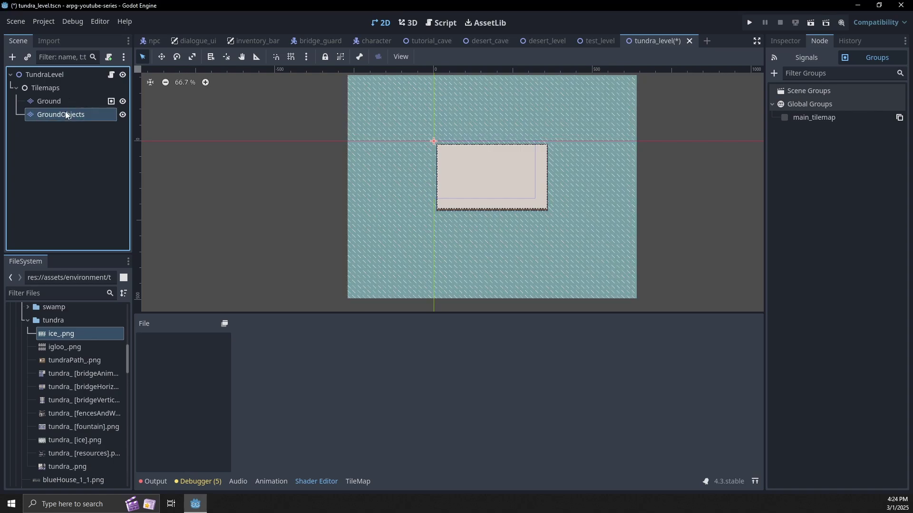
click(789, 41)
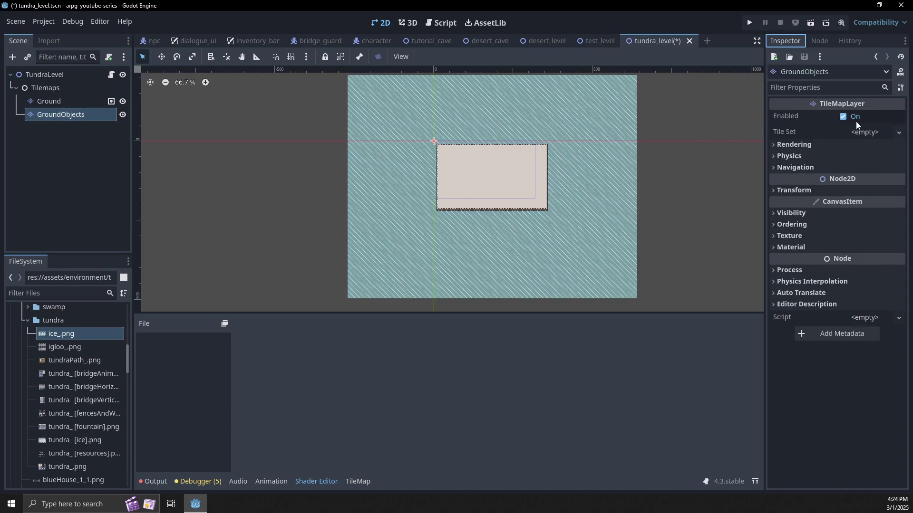
click(864, 132)
click(867, 147)
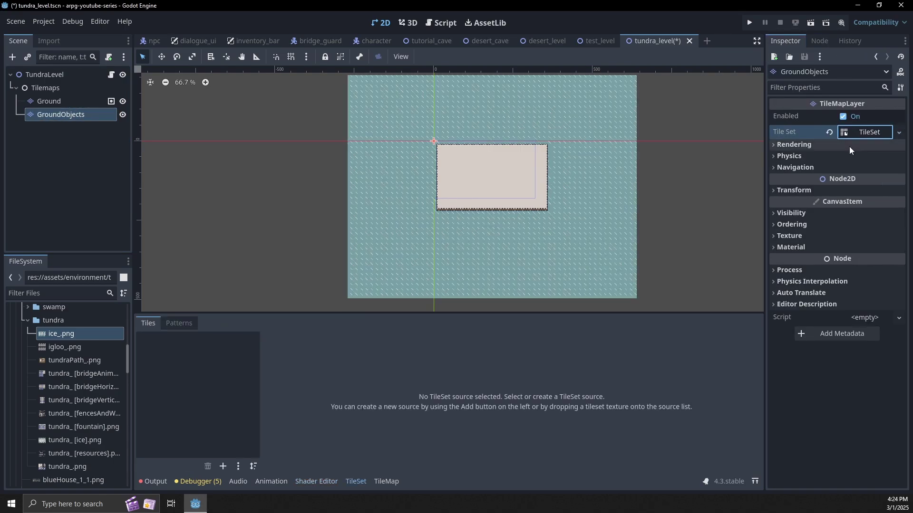
Step: Add the tundra textures except tundra_ [ice].png and tundra_.png to the GroundObjects TileSet, declining automatic tile creation
shift+click(64, 347)
shift+click(59, 360)
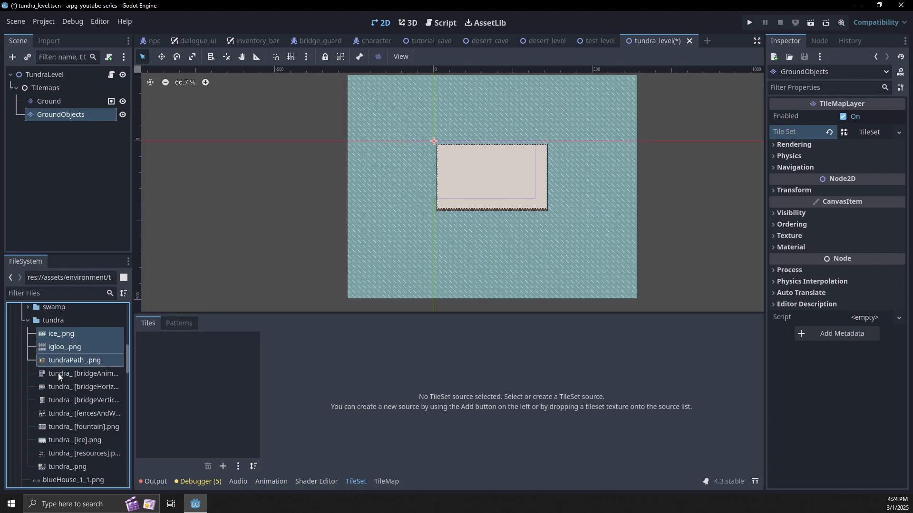
shift+click(58, 373)
shift+click(62, 386)
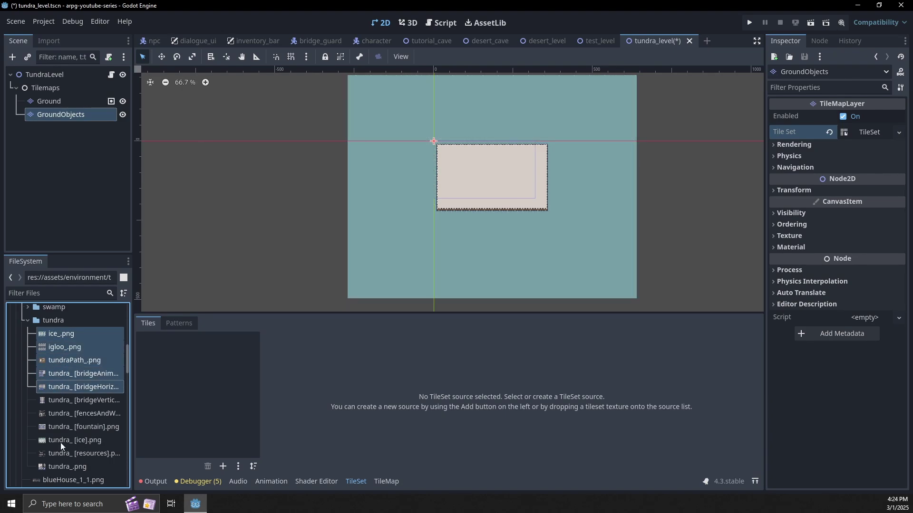
ctrl+click(61, 427)
ctrl+click(73, 413)
ctrl+click(72, 403)
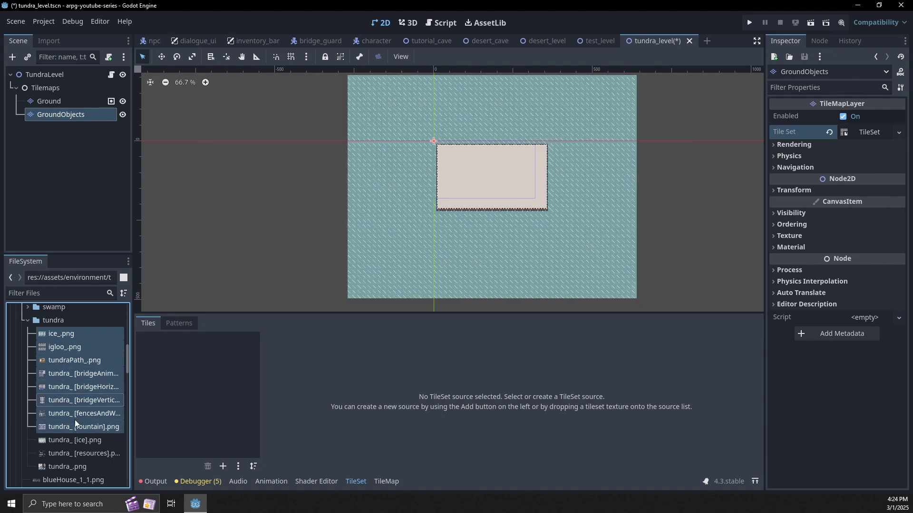
ctrl+click(67, 452)
drag(79, 393, 198, 397)
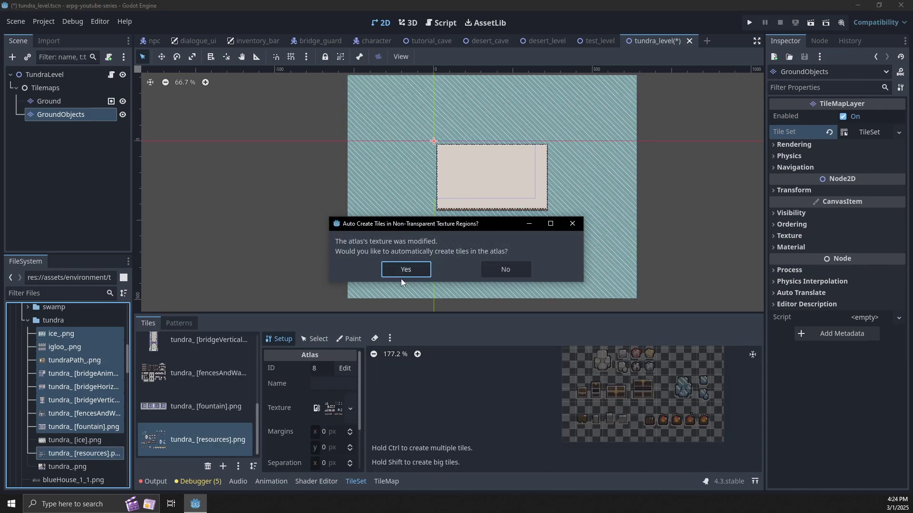
click(508, 269)
Step: Create tiles in the ice_.png atlas for the first snow patch and the small ice hole beside it
scroll(220, 362, up, 5)
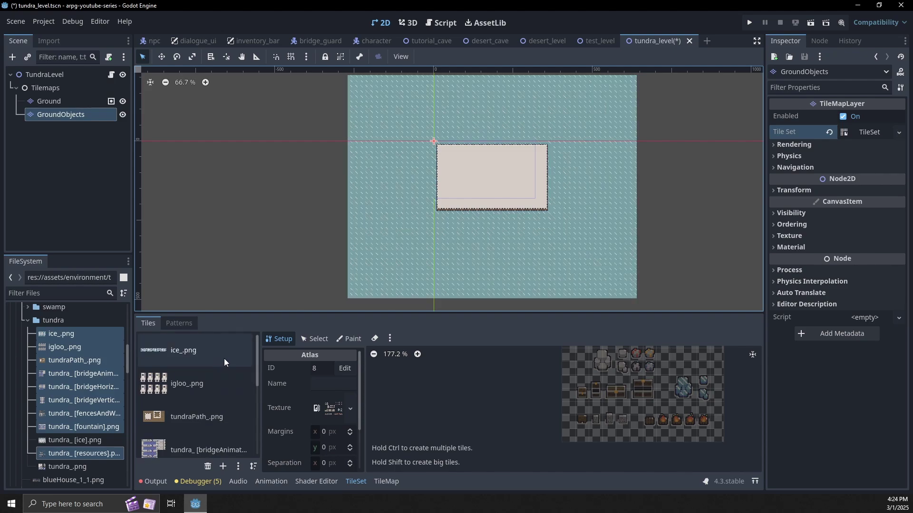
click(224, 356)
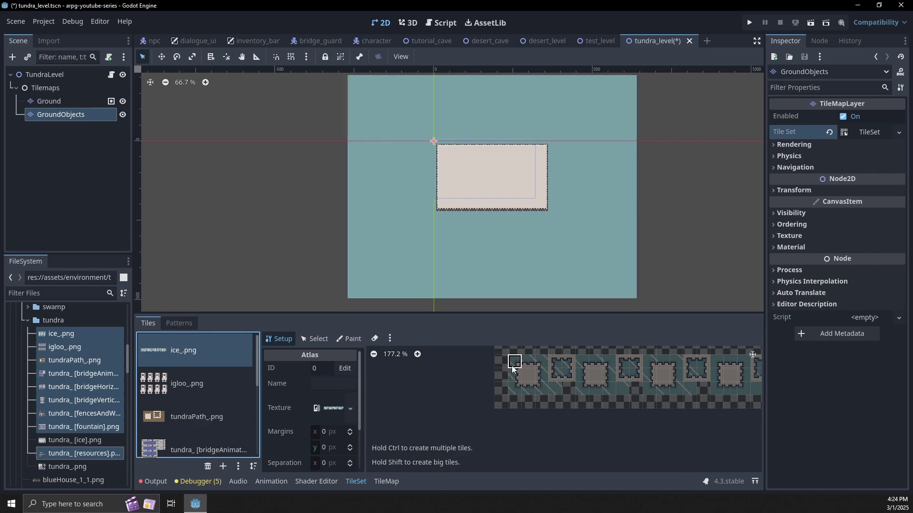
mouse_move(512, 366)
shift+mouse_down()
mouse_move(524, 395)
mouse_move(568, 366)
shift+mouse_up()
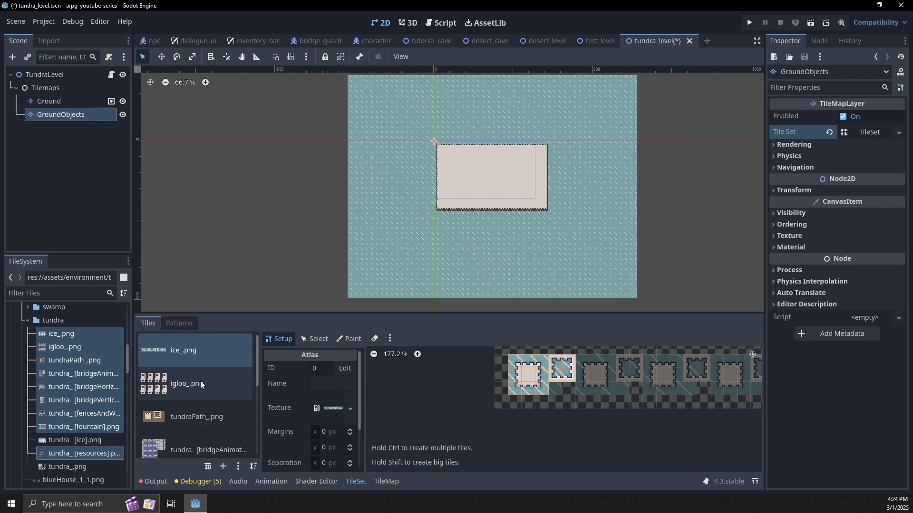
Step: Give the edge tiles of the ice_.png snow patch and ice hole a four-frame animation with horizontal separation 4
click(313, 338)
click(517, 369)
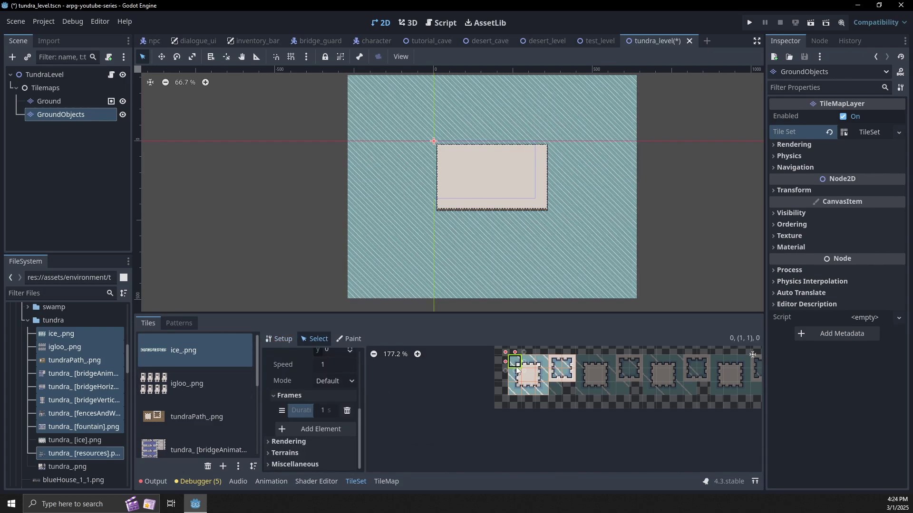
shift+click(516, 373)
shift+click(518, 385)
shift+click(529, 382)
shift+click(541, 382)
shift+click(544, 370)
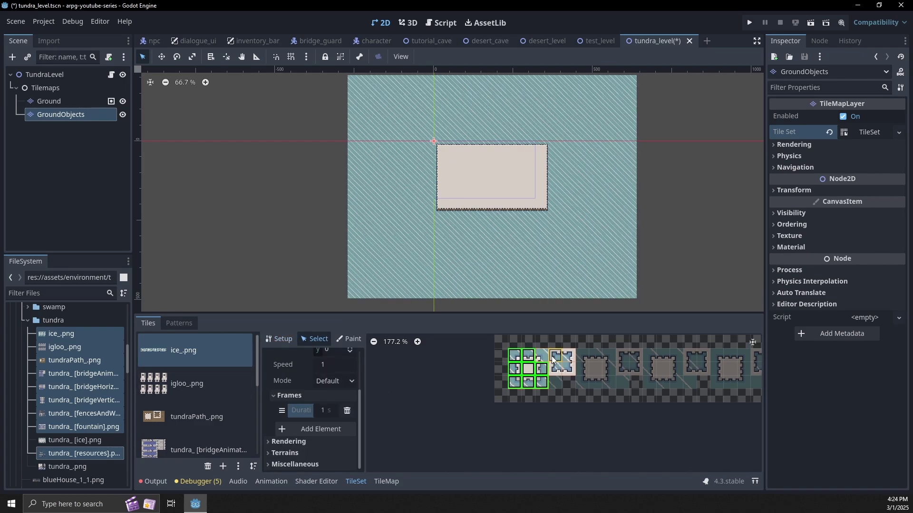
shift+click(553, 361)
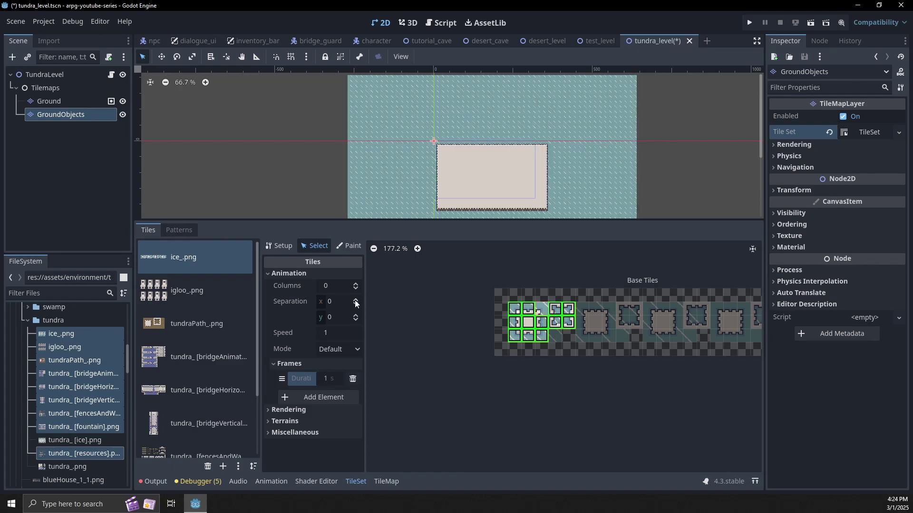
click(355, 301)
click(355, 300)
click(356, 300)
click(326, 399)
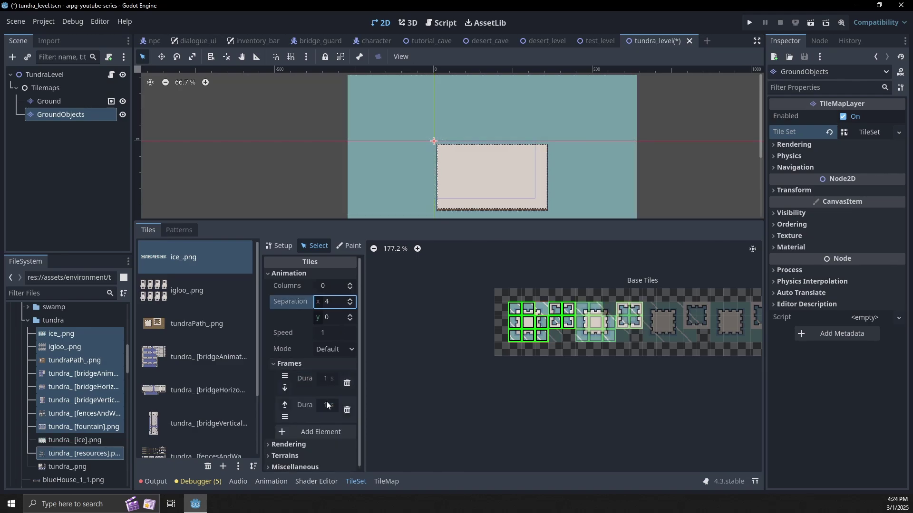
click(349, 305)
scroll(327, 331, down, 1)
click(327, 428)
scroll(327, 427, down, 2)
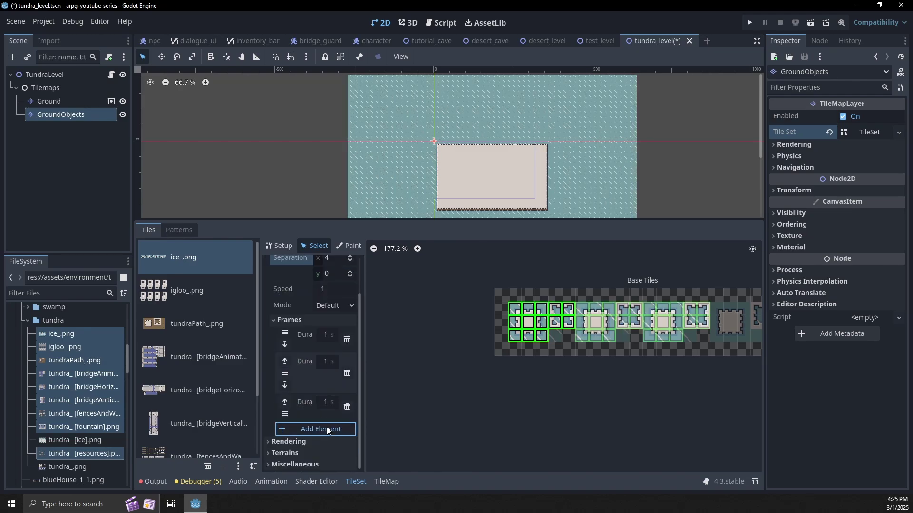
click(327, 427)
Step: Set the duration of all four animation frames of the ice_.png edge tiles to 0.2 seconds and save the scene
click(326, 336)
key(Tab)
text(.2)
key(Tab)
key(Tab)
key(Tab)
key(Tab)
text(.2)
key(Tab)
key(Tab)
key(Tab)
key(Tab)
text(.2)
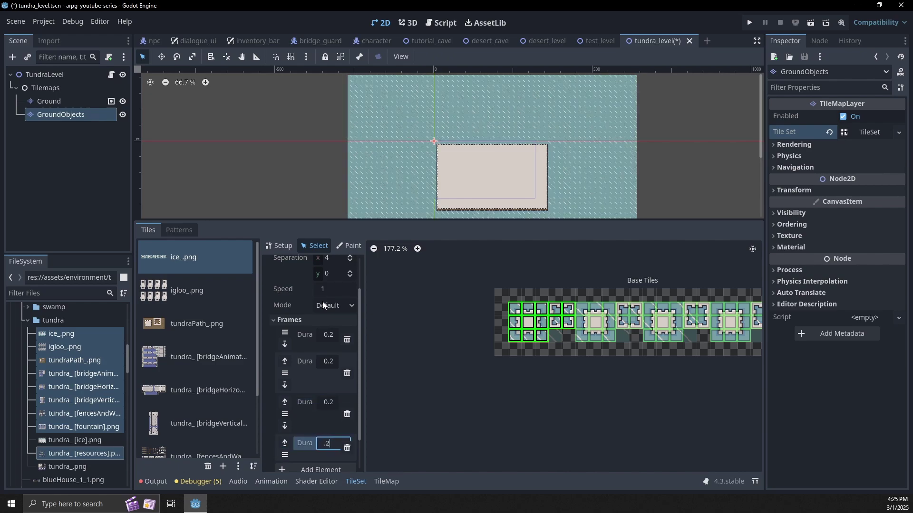
key(ctrl+s)
scroll(506, 371, up, 2)
Step: Create one large 3 by 5 tile over the first igloo in the igloo_.png atlas
click(195, 330)
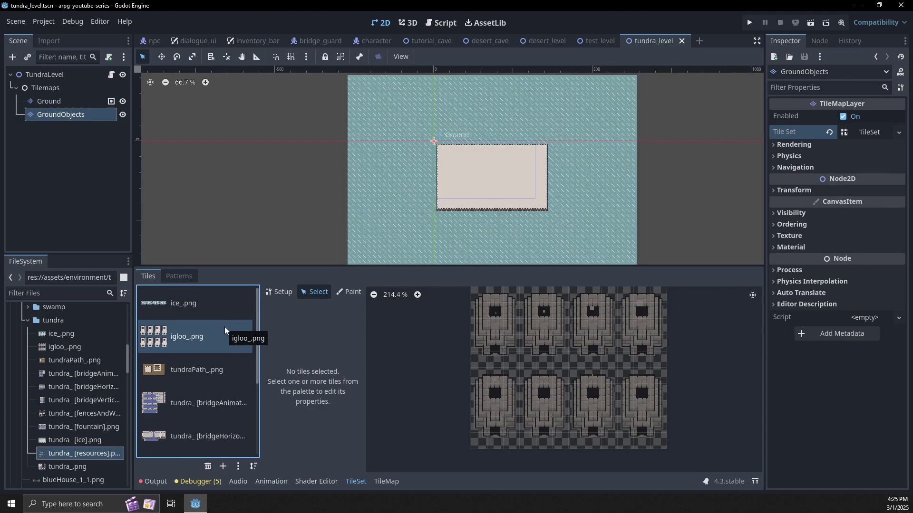
click(279, 292)
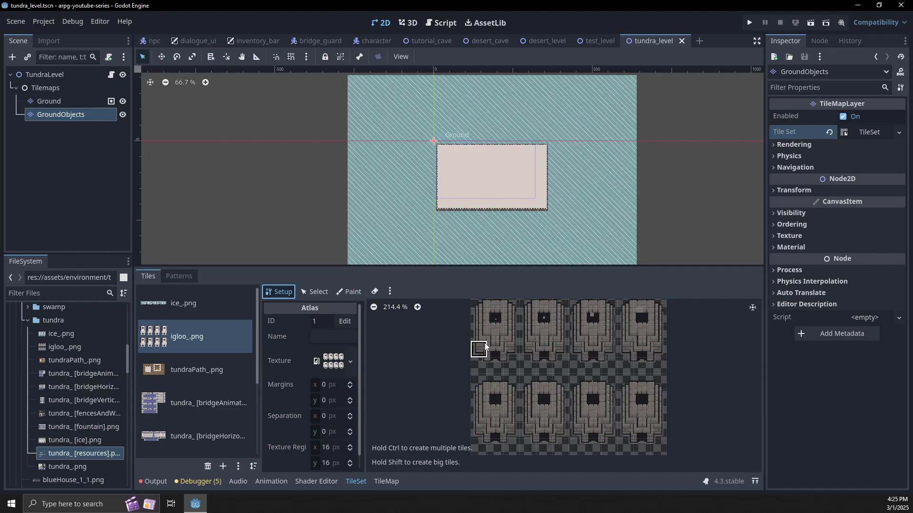
click(546, 353)
middle_drag(494, 365, 498, 357)
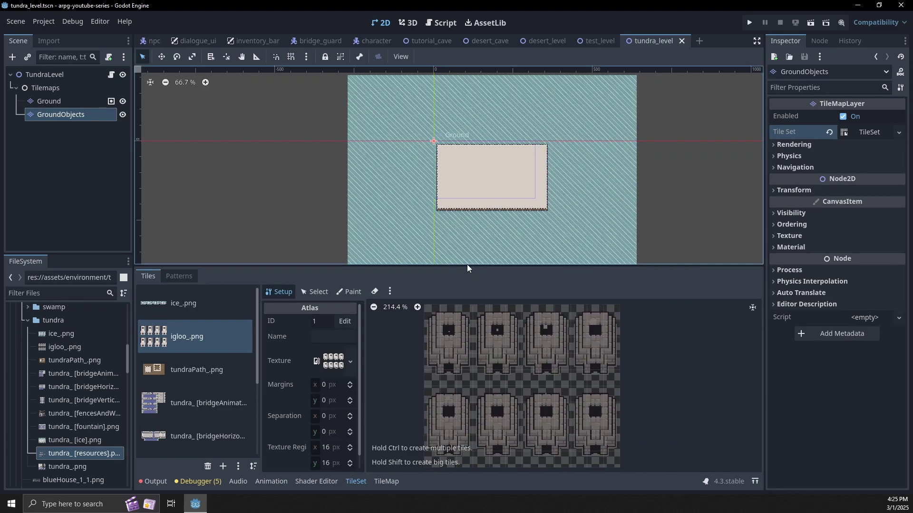
drag(469, 267, 470, 146)
scroll(482, 273, up, 2)
scroll(481, 271, up, 2)
shift+drag(422, 240, 467, 333)
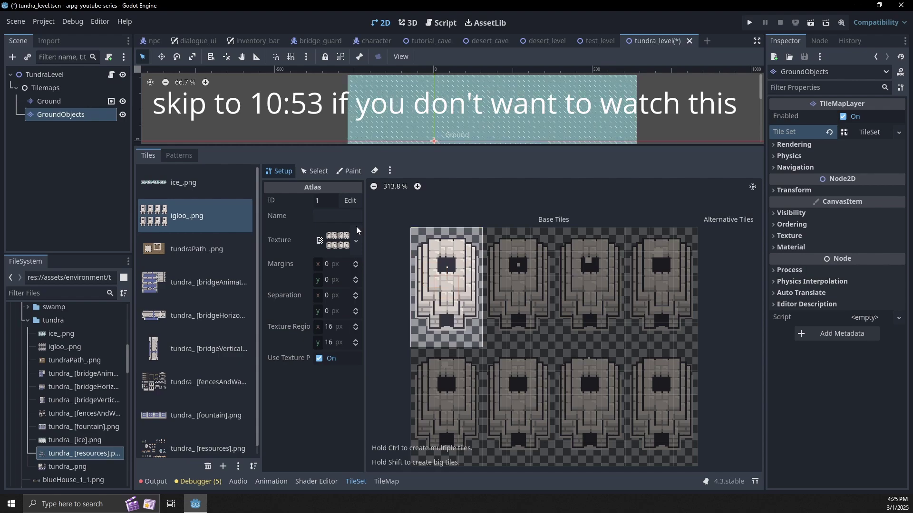
Step: Animate the igloo tile with 4 columns and eight frames
click(317, 172)
click(355, 272)
click(355, 272)
click(356, 272)
click(355, 271)
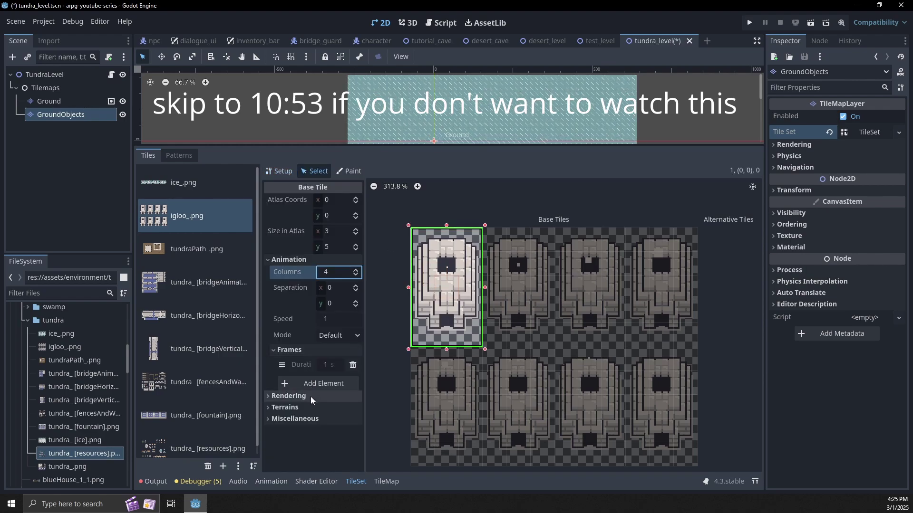
click(321, 386)
click(323, 417)
scroll(323, 418, down, 1)
click(323, 429)
scroll(324, 431, down, 1)
click(326, 431)
scroll(326, 431, down, 1)
click(327, 431)
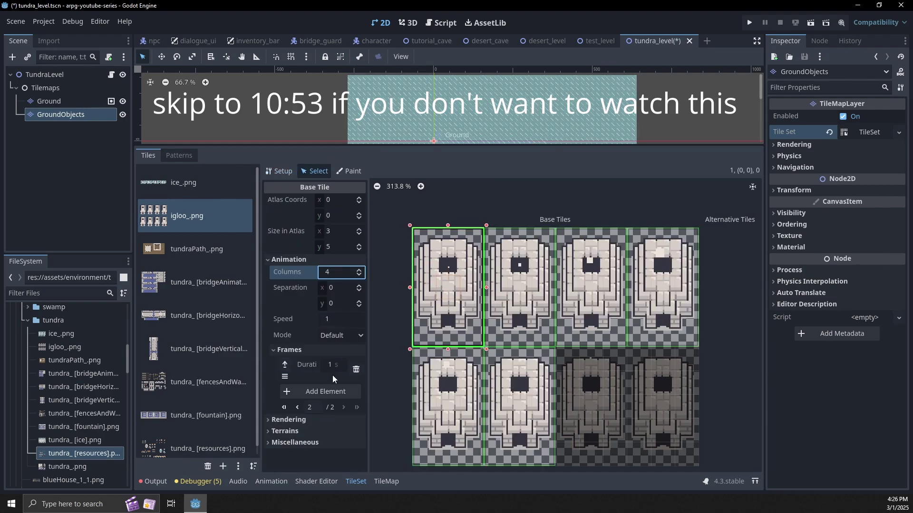
click(332, 390)
click(333, 432)
Step: Set the duration of the igloo's animation frames to 0.2 seconds on both frame pages and save the scene
scroll(333, 304, down, 3)
click(332, 304)
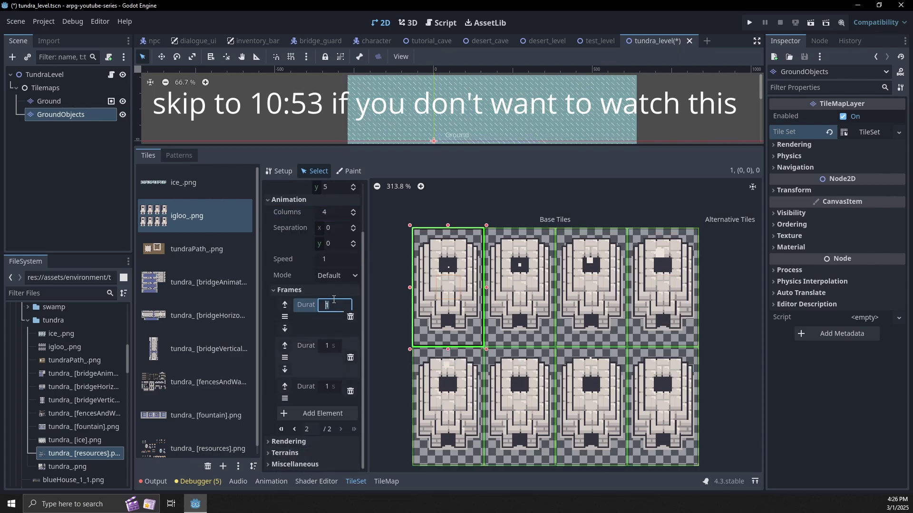
text(0.2)
key(Tab)
key(Tab)
key(Tab)
key(Tab)
text(0.2)
key(Tab)
key(Tab)
key(Tab)
text(0.2)
key(Tab)
click(294, 429)
click(331, 304)
text(0.2)
key(Tab)
key(Tab)
key(Tab)
key(Tab)
text(0.2)
key(Tab)
key(Tab)
key(Tab)
key(Tab)
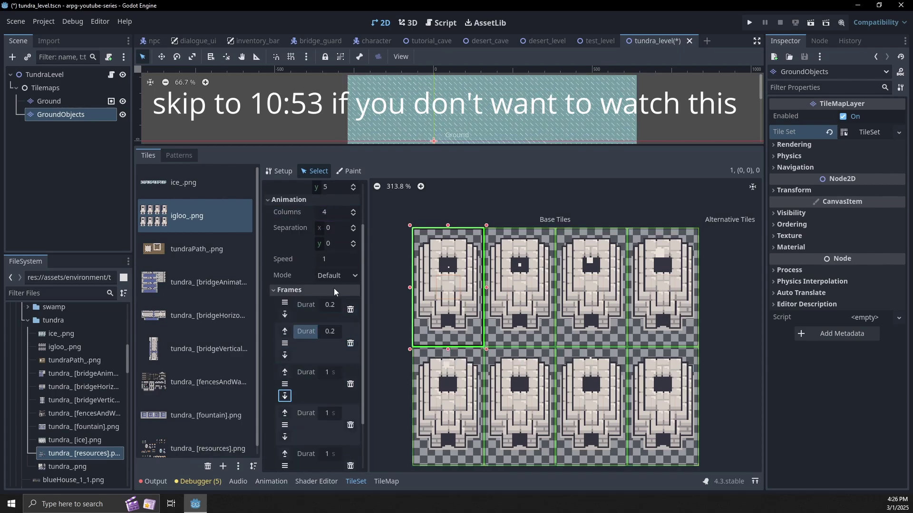
text(0.2)
key(ctrl+s)
Step: Create tiles over all the path artwork in the tundraPath_.png atlas
click(203, 255)
click(282, 172)
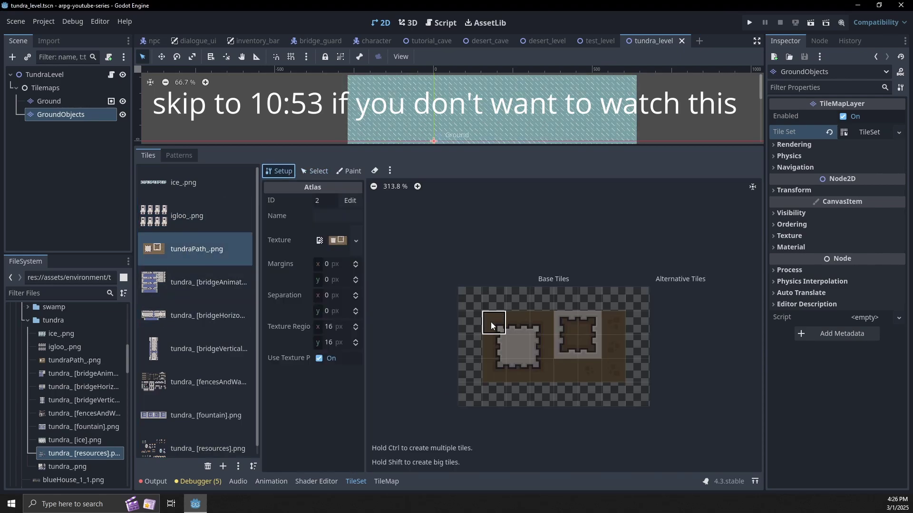
ctrl+drag(490, 322, 612, 368)
Step: Create tiles in the bridge animation atlas for the first two-row frame and the upper row of the stone walkway
key(Down)
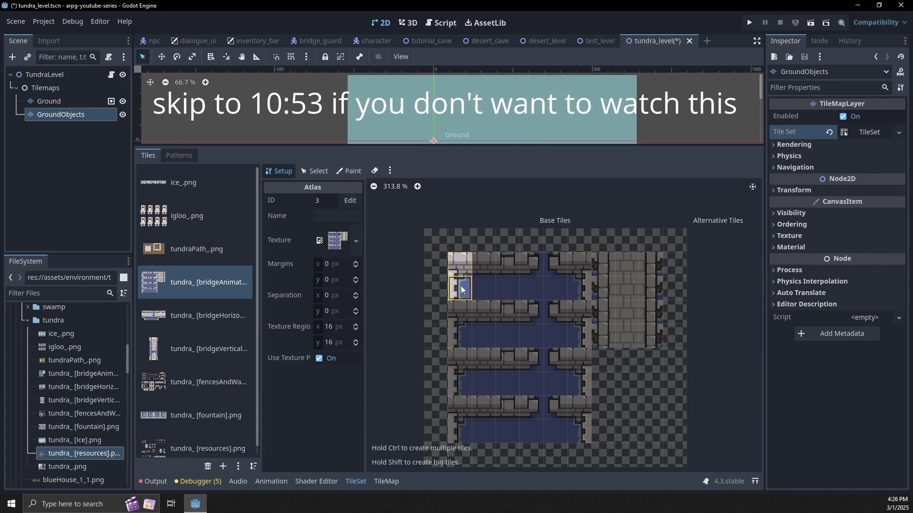
click(580, 289)
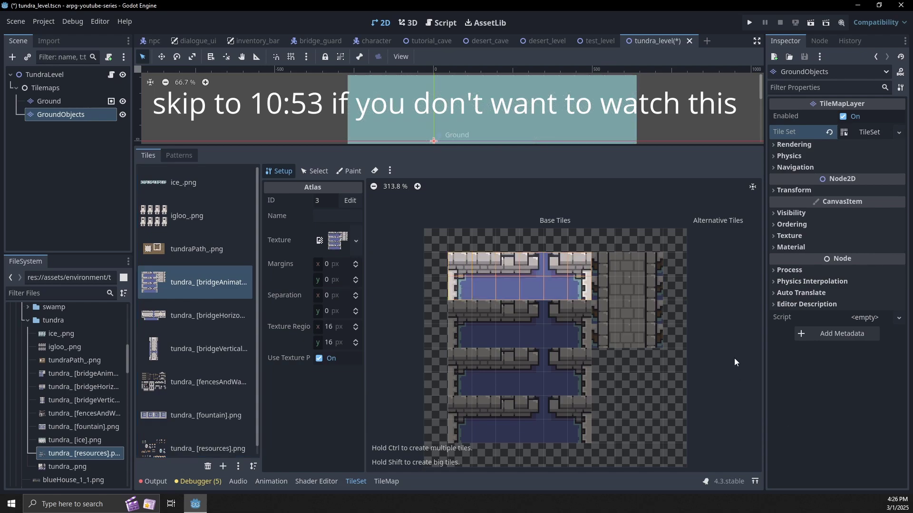
ctrl+drag(651, 265, 603, 265)
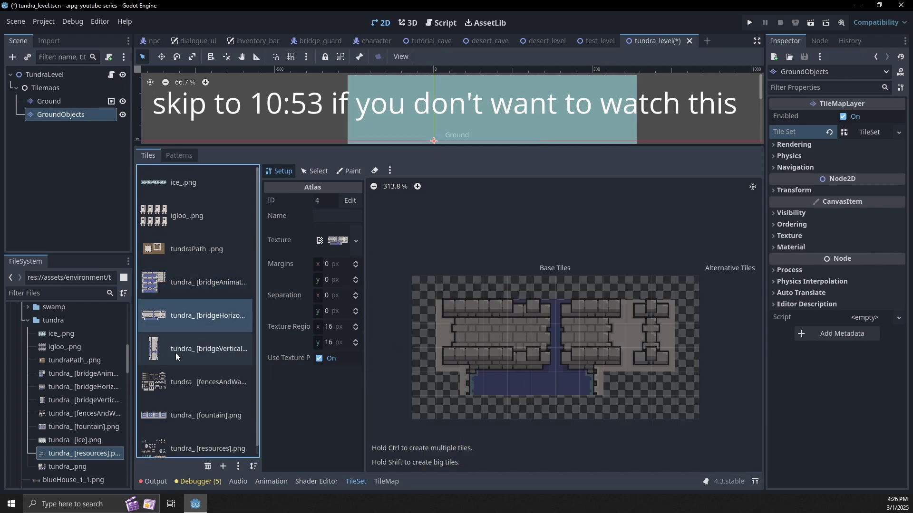
Step: Create tiles over the vertical bridge atlas and open the fences and walls atlas
click(178, 353)
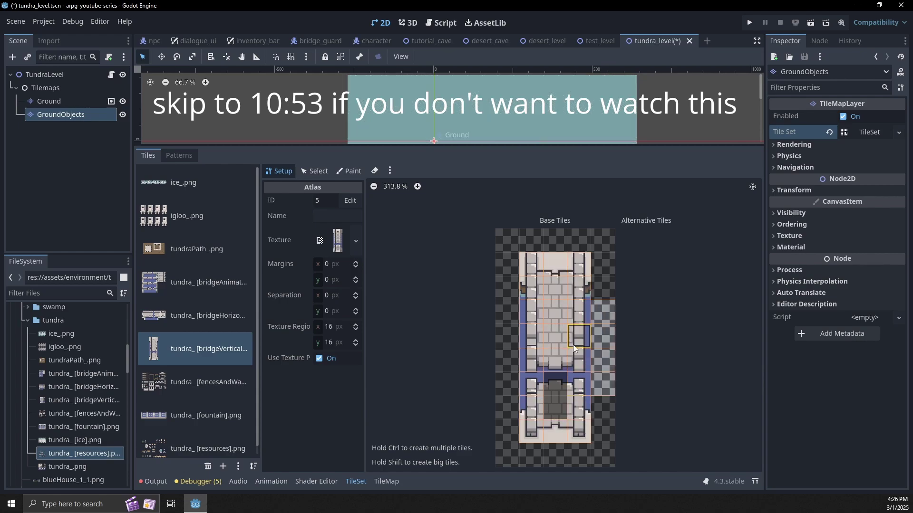
key(Up)
key(Down)
key(Down)
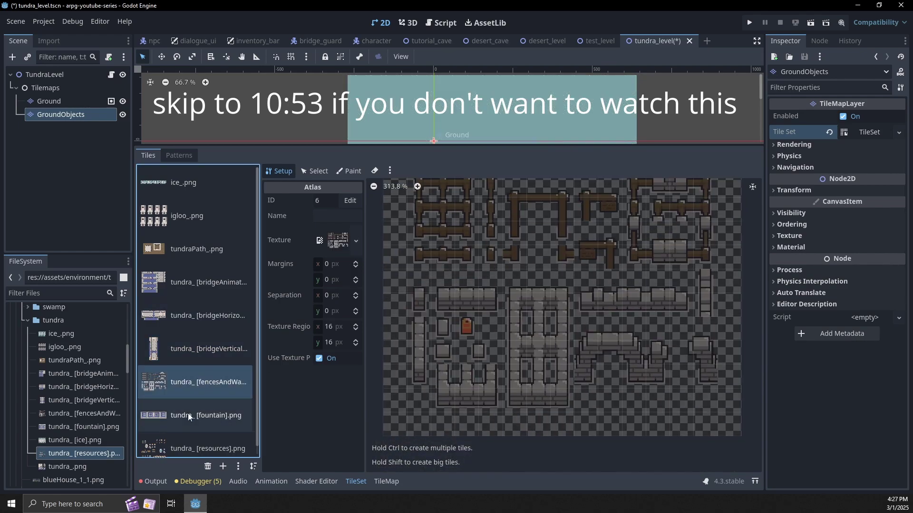
drag(403, 235, 454, 233)
click(314, 171)
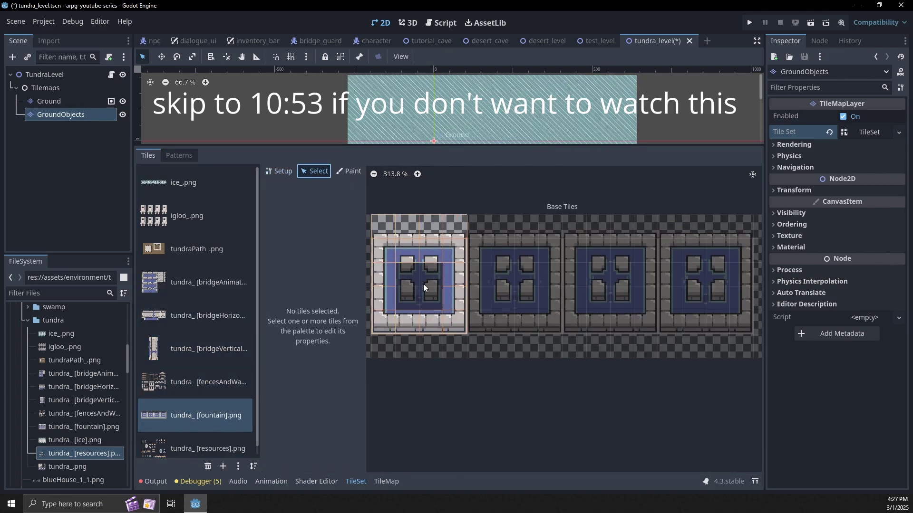
key(ctrl+z)
Step: Create one large 4 by 5 tile over the first fountain in the tundra_ [fountain].png atlas
click(279, 171)
shift+drag(383, 230, 456, 325)
middle_drag(525, 319, 556, 311)
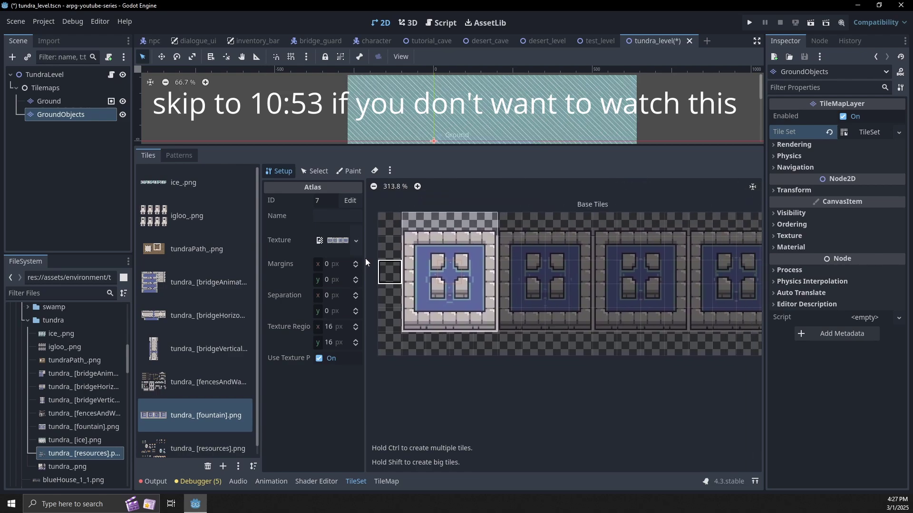
Step: Extend the fountain tile's animation to four frames
click(316, 171)
click(421, 257)
click(330, 383)
click(335, 418)
scroll(378, 427, down, 1)
scroll(339, 429, down, 1)
click(336, 430)
Step: Set the duration of the fountain's animation frames to 0.2 seconds and save the scene
click(329, 334)
text(0.2)
key(Tab)
key(Tab)
key(Tab)
key(Tab)
key(Tab)
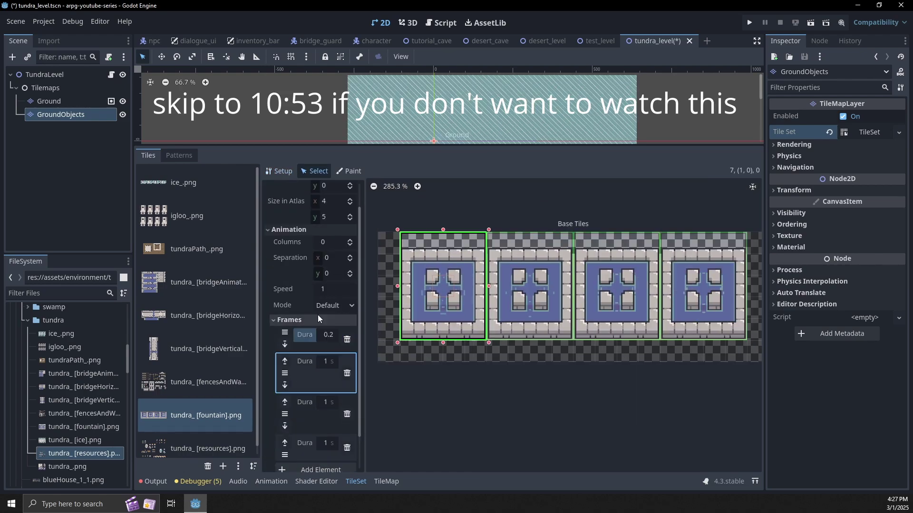
text(0.2)
key(ctrl+s)
Step: Open the tundra_ [resources].png atlas and examine the snow island in an enlarged level view
click(217, 446)
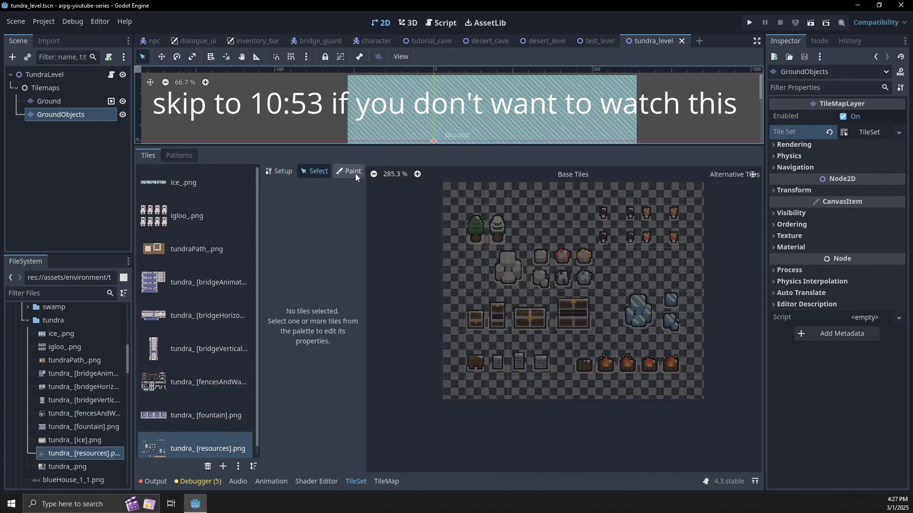
drag(440, 146, 497, 284)
scroll(511, 191, up, 11)
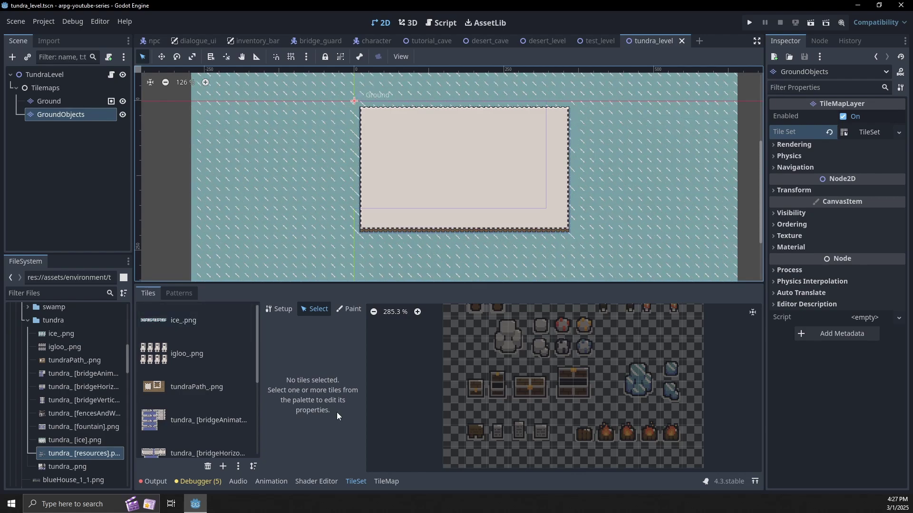
Step: Place one igloo tile from igloo_.png near the upper-left corner of the snow island on the GroundObjects layer
click(385, 482)
scroll(232, 362, up, 5)
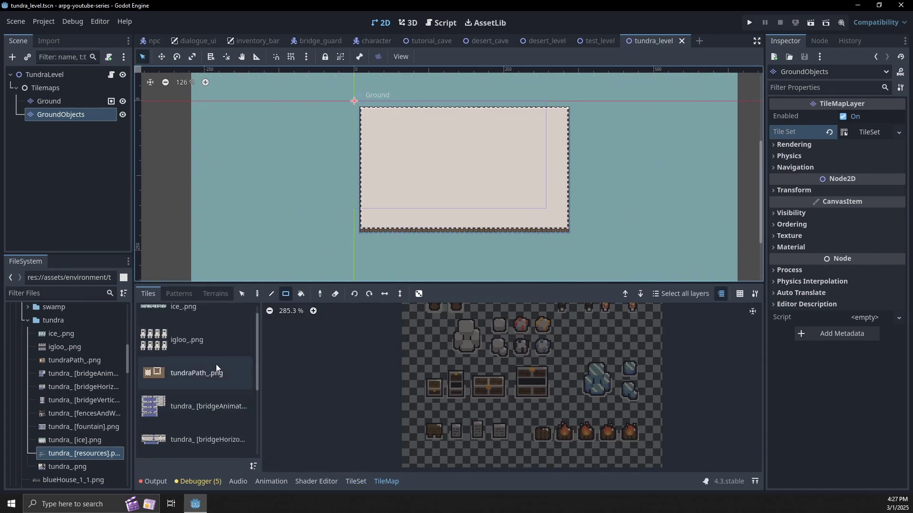
click(216, 349)
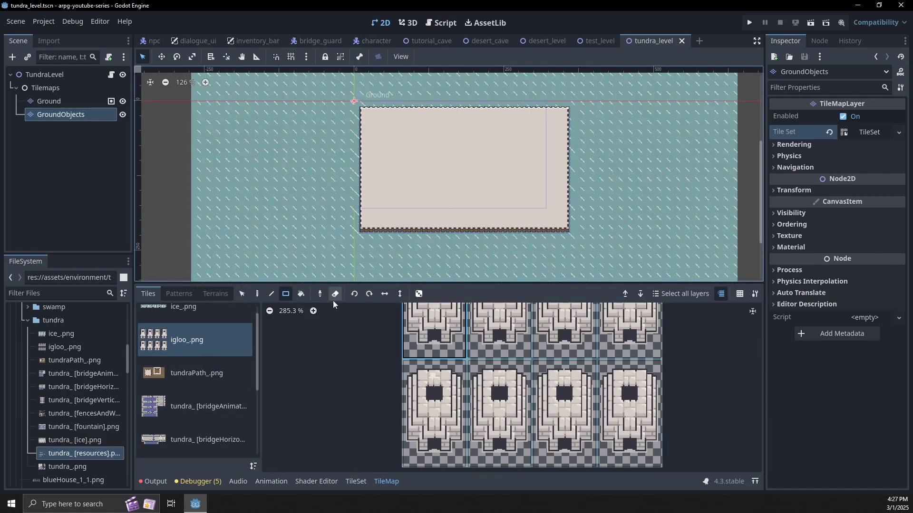
click(257, 294)
click(431, 338)
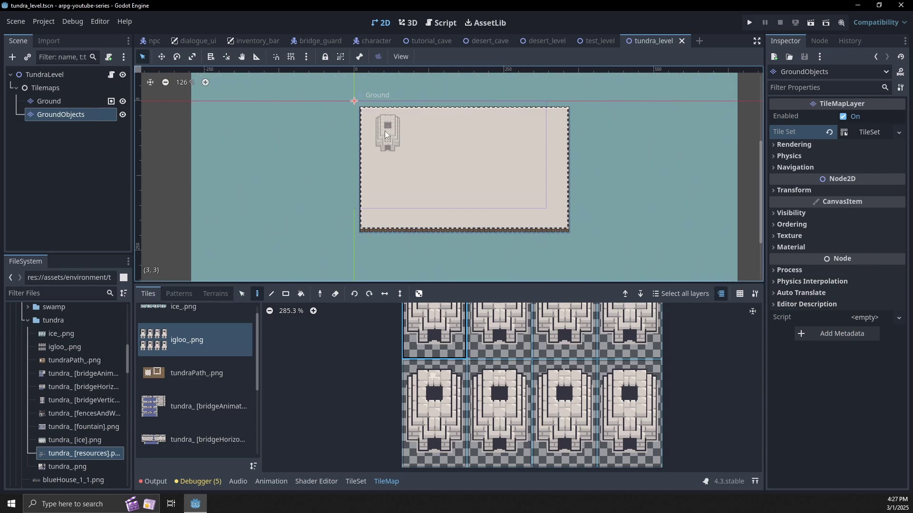
click(384, 130)
scroll(415, 147, up, 1)
scroll(418, 147, up, 3)
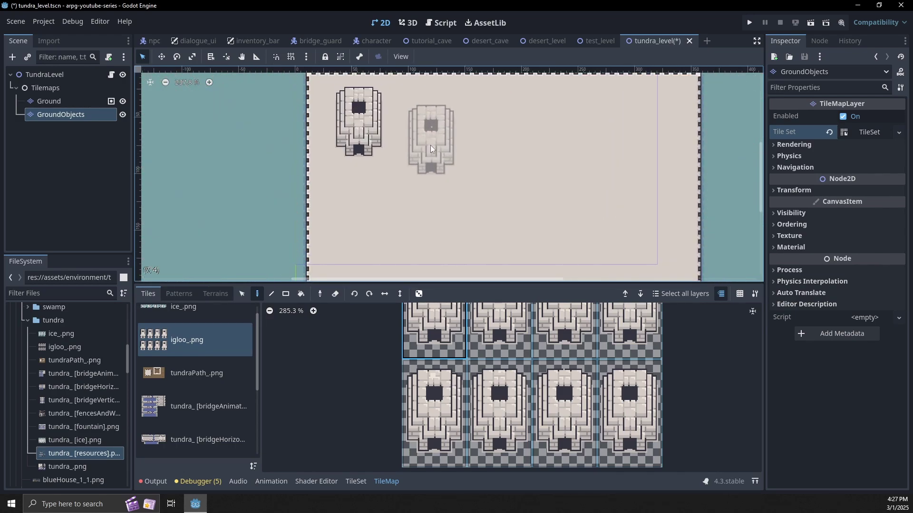
scroll(444, 181, down, 6)
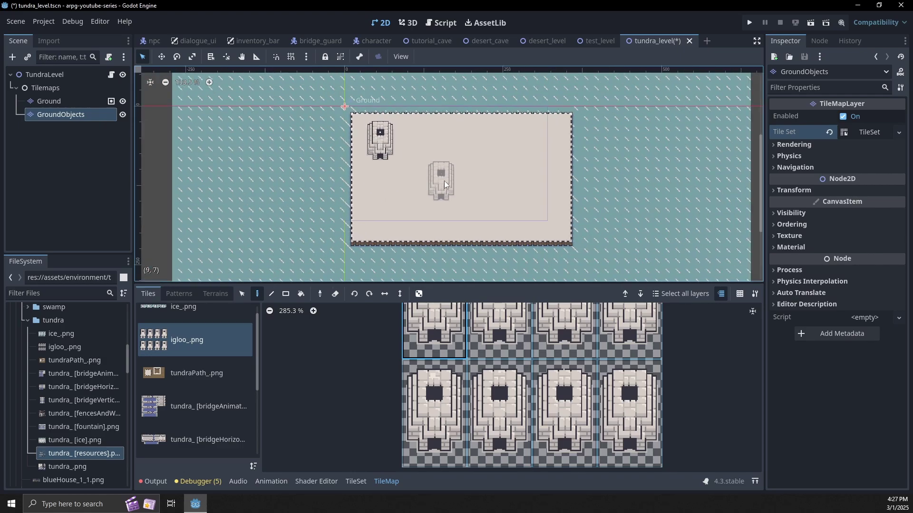
Step: Erase the outer ice on all four sides of the Ground layer, leaving a narrow band around the snow island
mouse_move(500, 233)
middle_down()
mouse_move(503, 132)
mouse_move(510, 197)
middle_up()
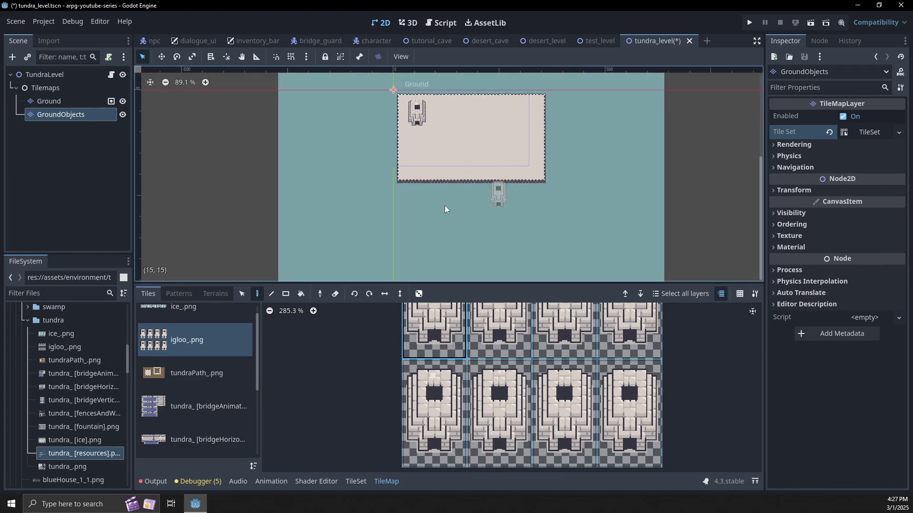
click(285, 294)
scroll(415, 169, down, 4)
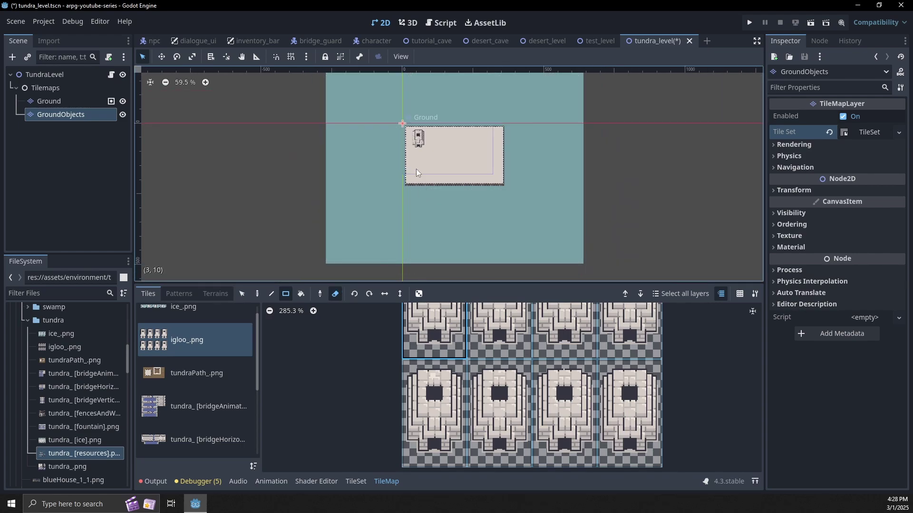
mouse_move(321, 98)
mouse_down()
mouse_move(387, 280)
mouse_move(399, 248)
mouse_up()
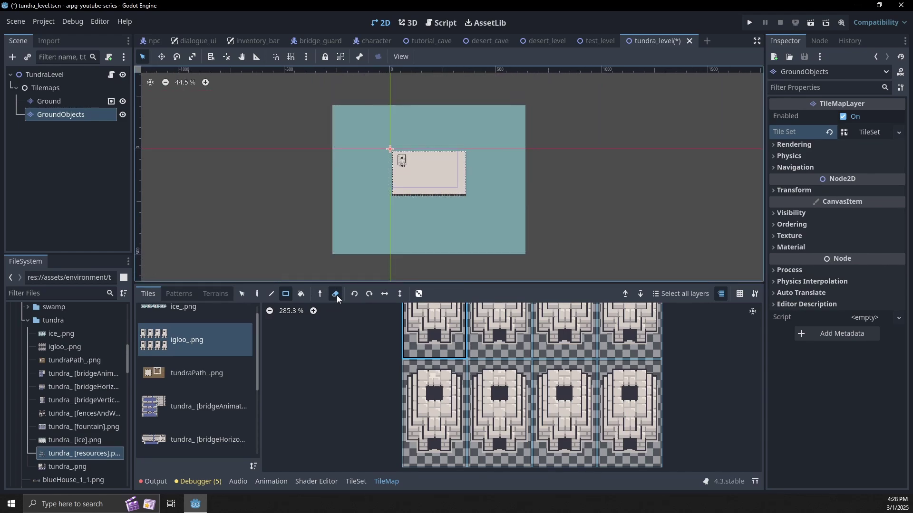
mouse_move(335, 215)
mouse_down()
mouse_move(461, 255)
mouse_move(549, 262)
mouse_up()
click(76, 100)
drag(324, 107, 378, 253)
drag(359, 204, 543, 263)
mouse_move(480, 94)
mouse_down()
mouse_move(503, 206)
mouse_move(544, 194)
mouse_up()
mouse_move(370, 94)
mouse_down()
mouse_move(447, 139)
mouse_move(499, 150)
mouse_up()
scroll(433, 176, up, 6)
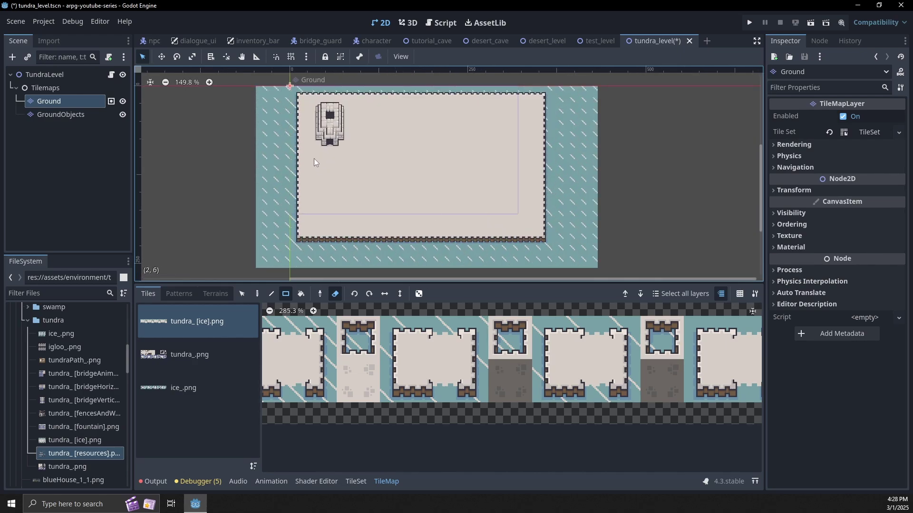
Step: Replace the island's upper-right ice corner on the Ground layer with the matching water-edge corner tile from tundra_.png
scroll(505, 219, down, 5)
middle_drag(506, 219, 556, 225)
click(195, 358)
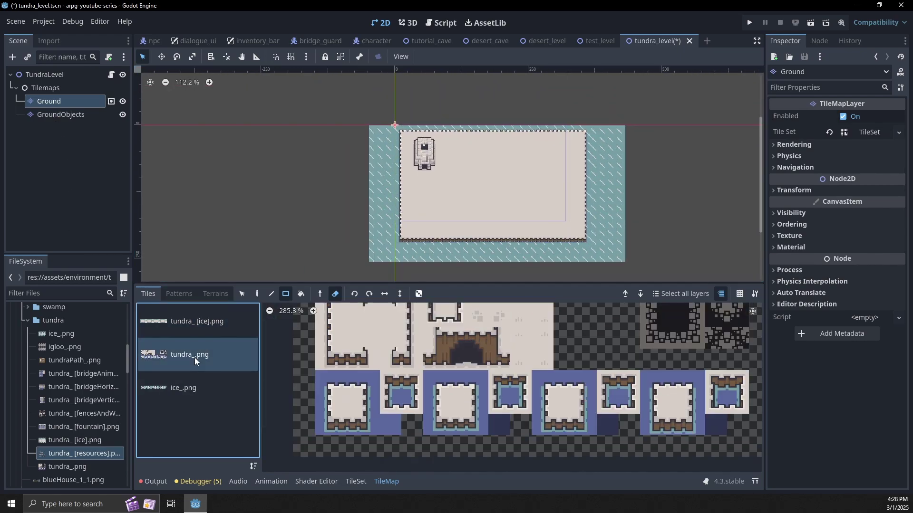
click(354, 428)
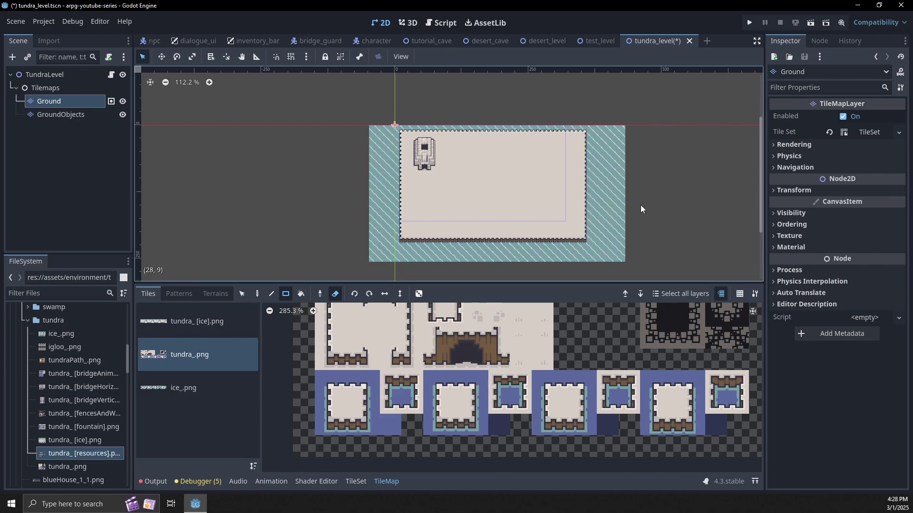
scroll(641, 207, down, 4)
middle_drag(654, 216, 603, 193)
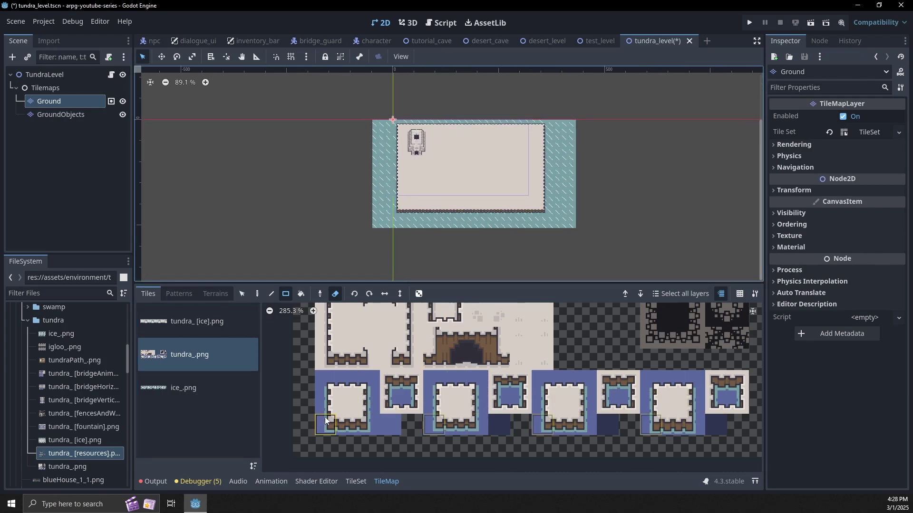
click(374, 401)
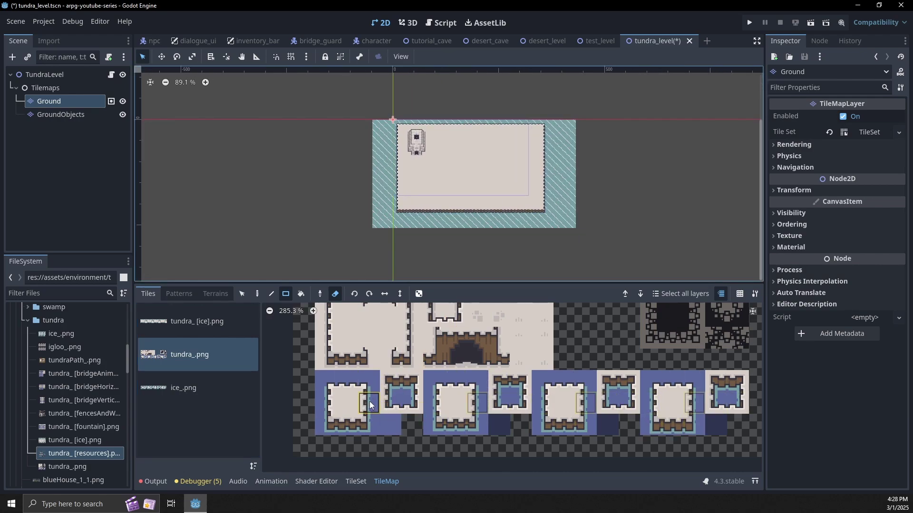
click(368, 380)
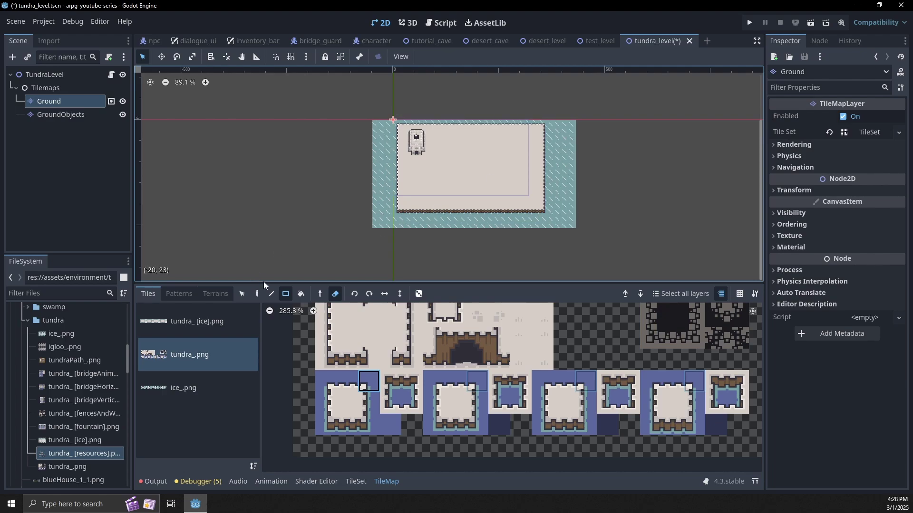
key(d)
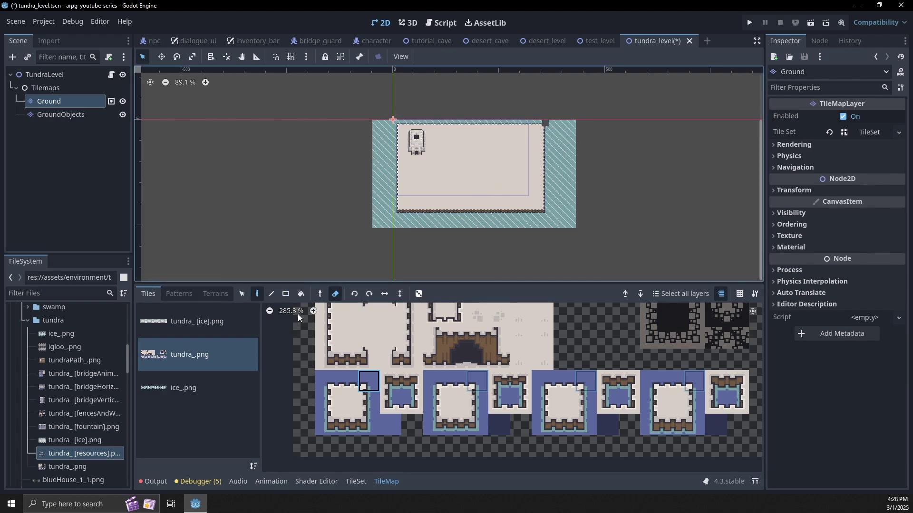
key(e)
scroll(539, 148, up, 5)
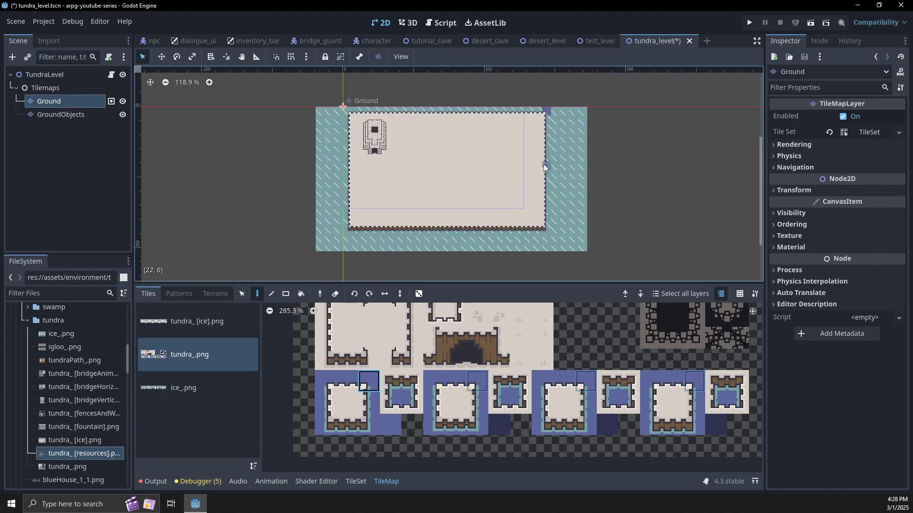
Step: Fill rectangles west and south of the snow island with the plain water tile from tundra_.png
scroll(576, 176, down, 3)
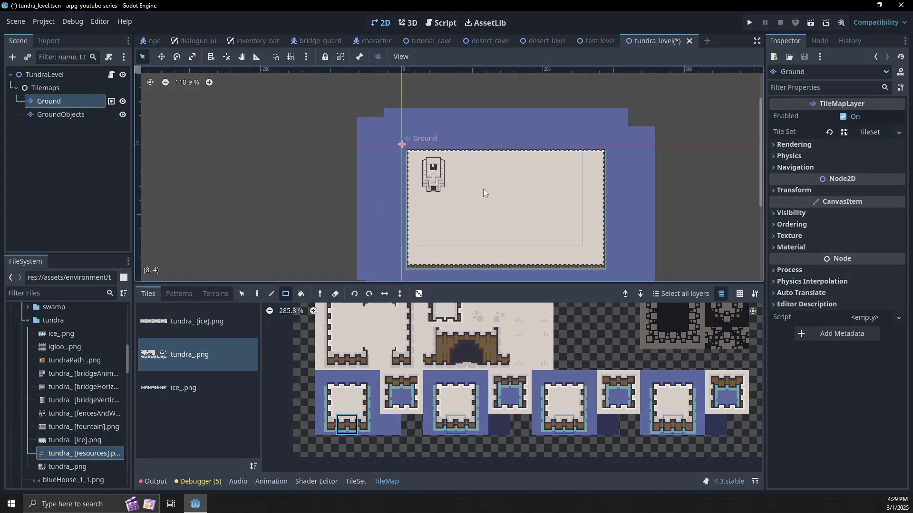
scroll(518, 186, up, 5)
middle_drag(674, 226, 632, 151)
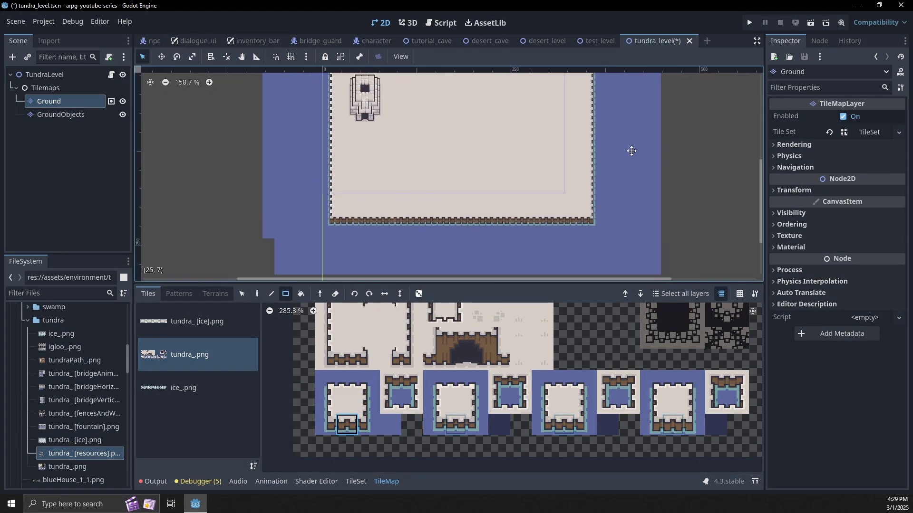
scroll(622, 164, down, 11)
click(396, 426)
mouse_move(415, 81)
mouse_down()
mouse_move(472, 151)
mouse_move(448, 247)
mouse_up()
mouse_move(409, 215)
mouse_down()
mouse_move(629, 260)
mouse_move(672, 260)
mouse_up()
Step: Extend the water with rectangular fills along the east, north and west sides of the island
middle_drag(707, 201, 696, 243)
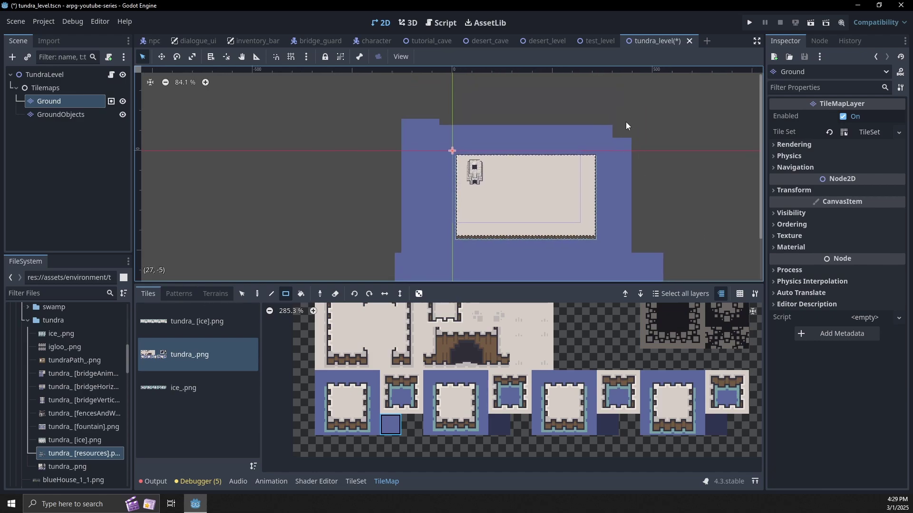
drag(622, 116, 680, 262)
drag(589, 97, 647, 134)
drag(411, 103, 585, 135)
drag(366, 110, 429, 247)
middle_drag(664, 230, 578, 206)
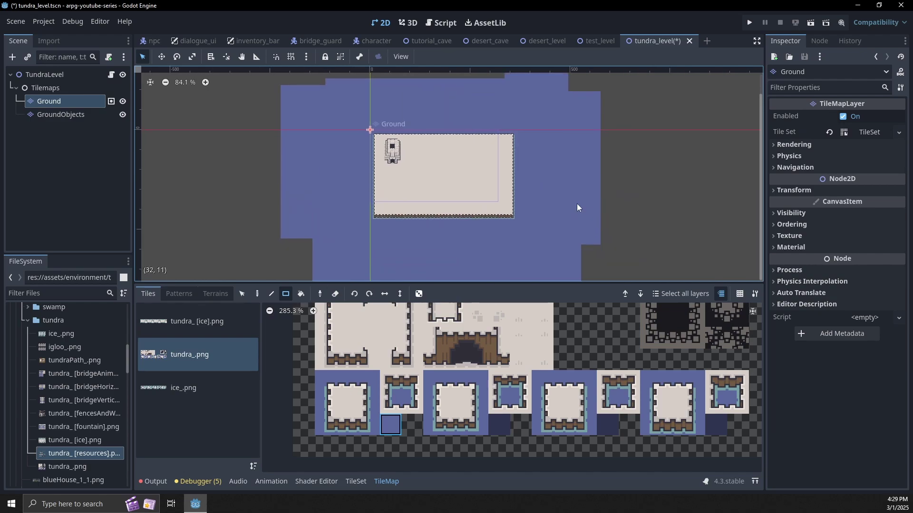
Step: Fill the gaps at the southeast and southwest corners of the sea with plain water
scroll(570, 196, up, 2)
middle_drag(553, 233, 555, 187)
scroll(561, 187, up, 1)
drag(555, 210, 612, 260)
drag(167, 210, 212, 262)
scroll(417, 219, up, 2)
ctrl+scroll(417, 219, up, 3)
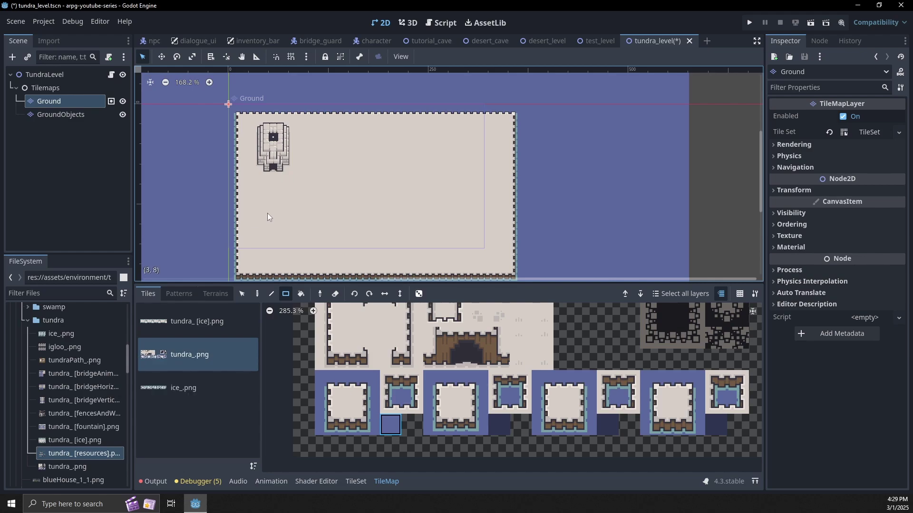
Step: Switch to the GroundObjects layer and examine the animated bridge atlas
click(60, 114)
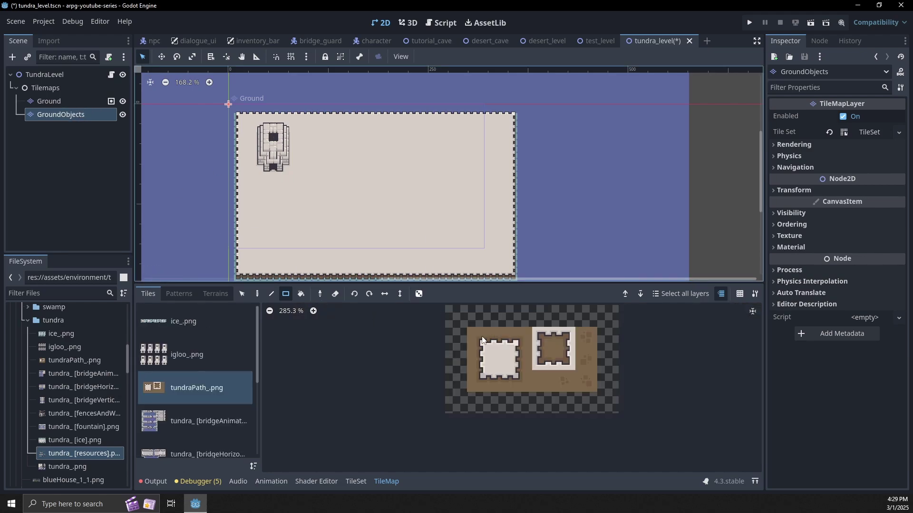
scroll(210, 426, down, 3)
scroll(188, 417, up, 1)
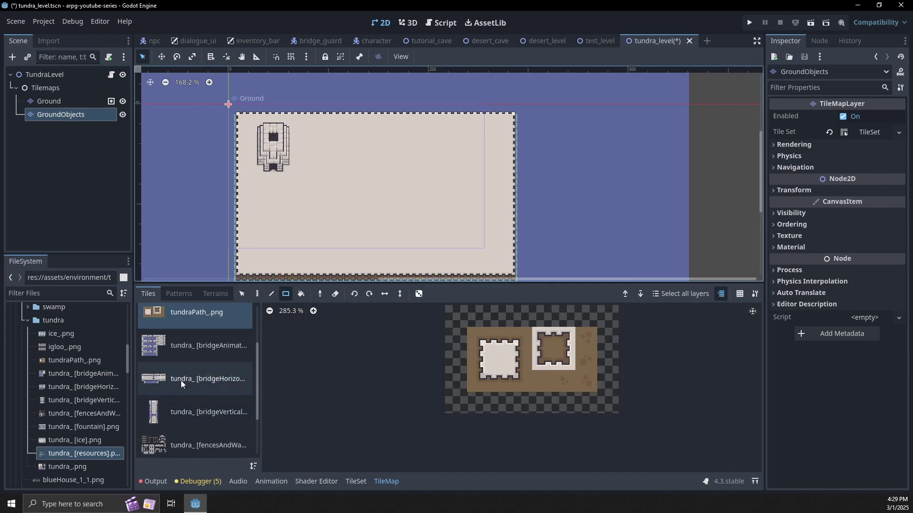
click(181, 380)
key(Up)
middle_drag(584, 346, 534, 390)
scroll(581, 346, down, 5)
scroll(528, 386, up, 5)
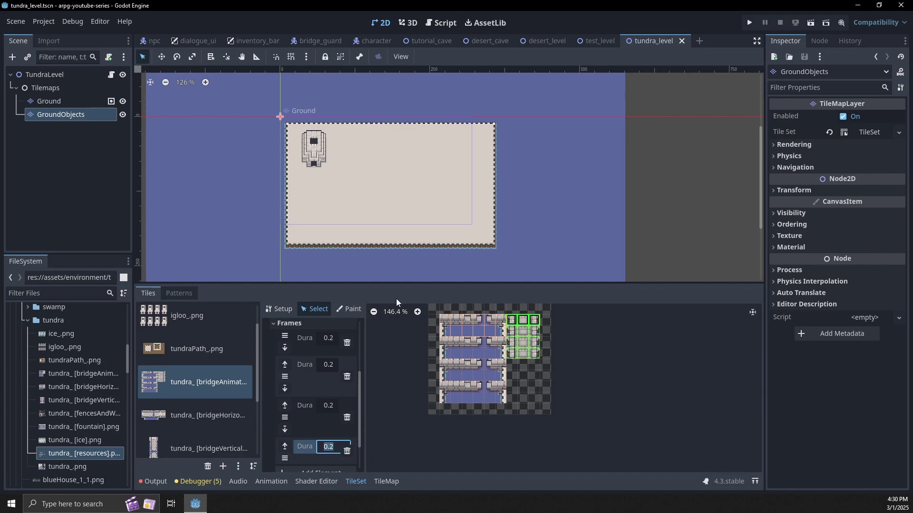
Step: Build the bridge's lower railing from animated bridge tiles, running from the island's east edge into the water with a broken outer end
click(384, 481)
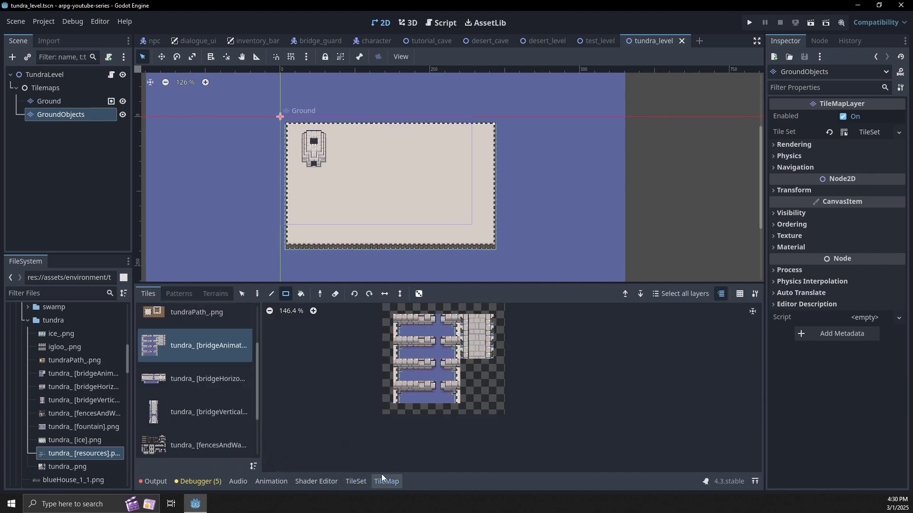
click(461, 323)
click(399, 319)
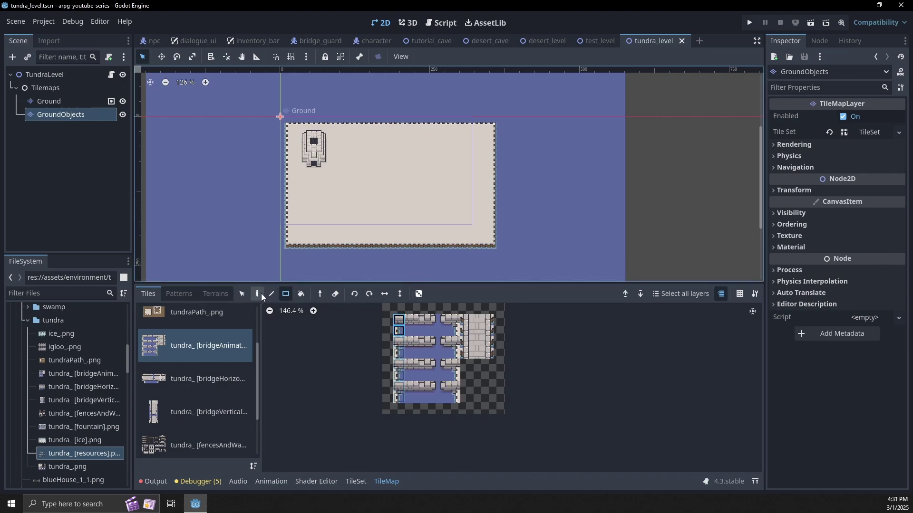
scroll(498, 190, up, 5)
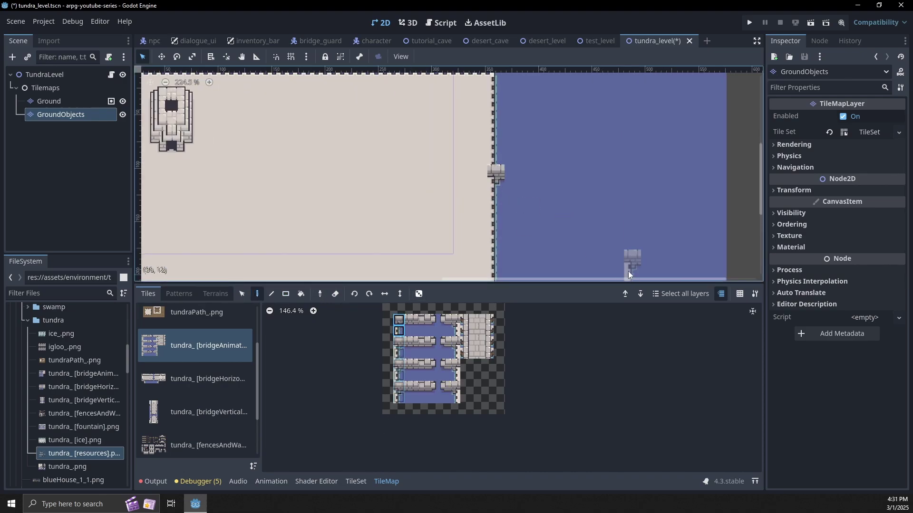
click(410, 319)
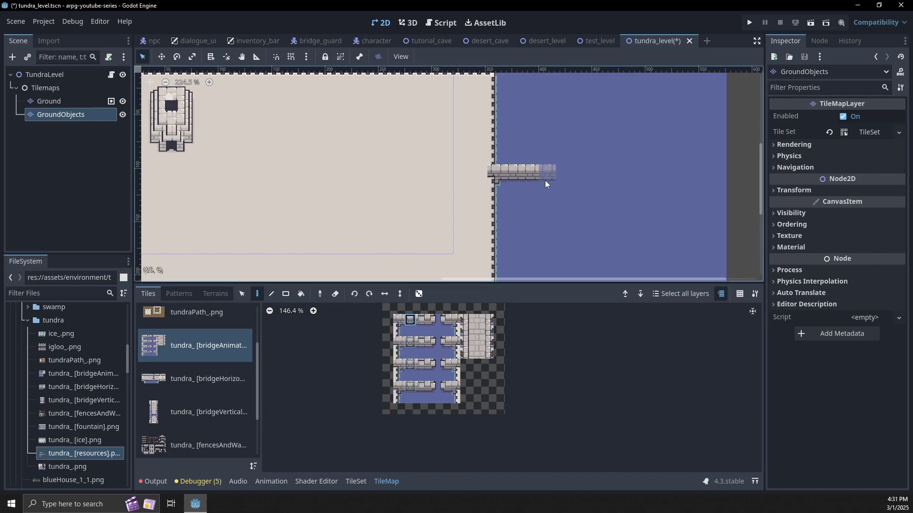
drag(421, 320, 433, 320)
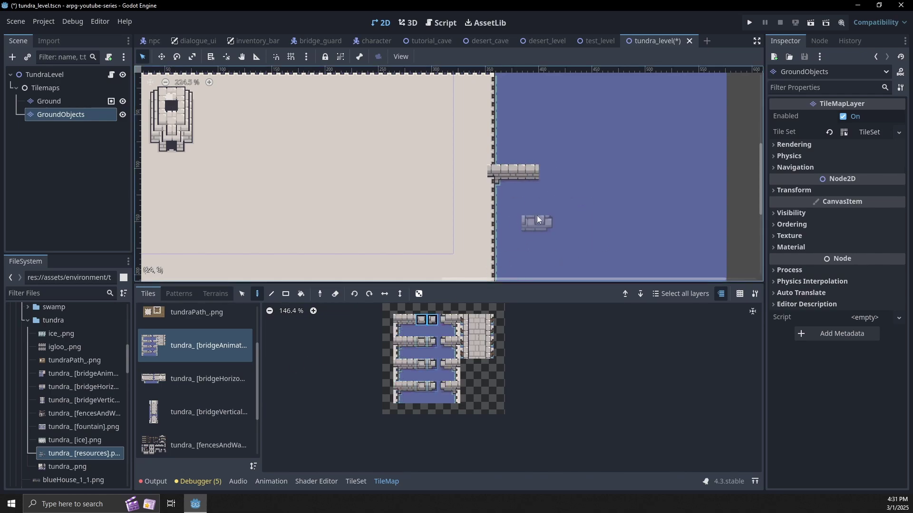
click(558, 177)
Step: Complete the bridge's deck, upper railing and island-side end piece with horizontal bridge tiles, and save the scene
click(207, 384)
click(209, 412)
click(216, 393)
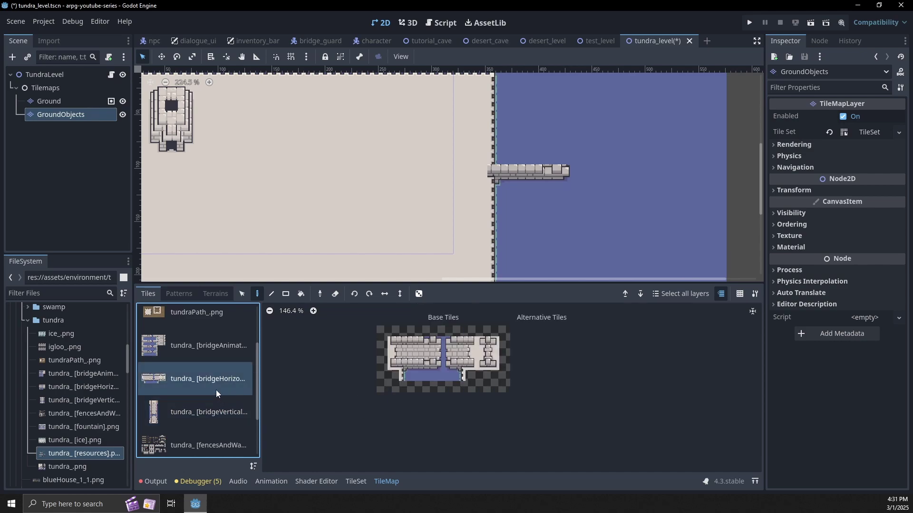
mouse_move(415, 342)
mouse_down()
mouse_move(437, 342)
mouse_move(437, 354)
mouse_move(405, 354)
mouse_up()
click(543, 144)
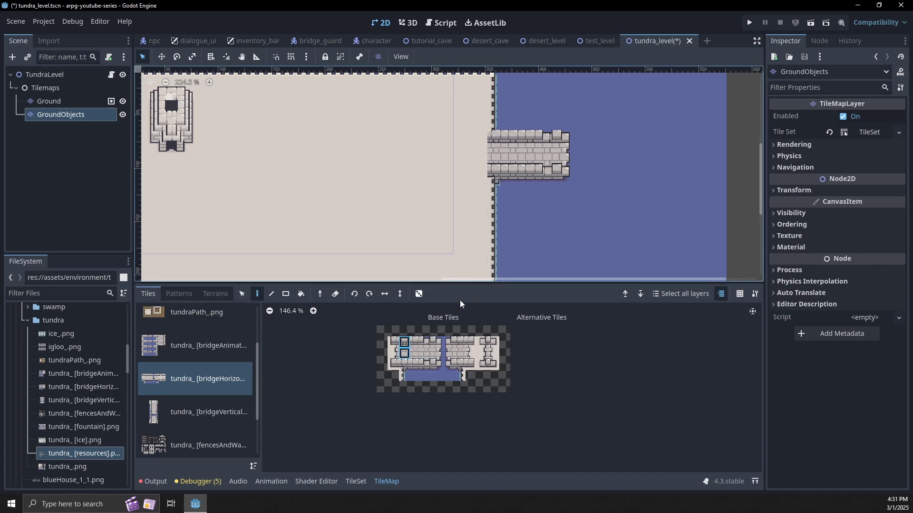
drag(393, 342, 393, 364)
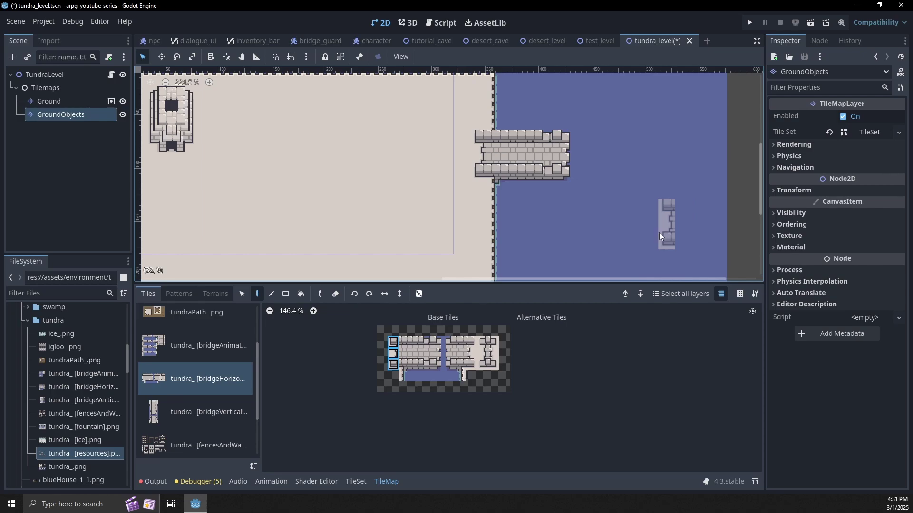
key(ctrl+s)
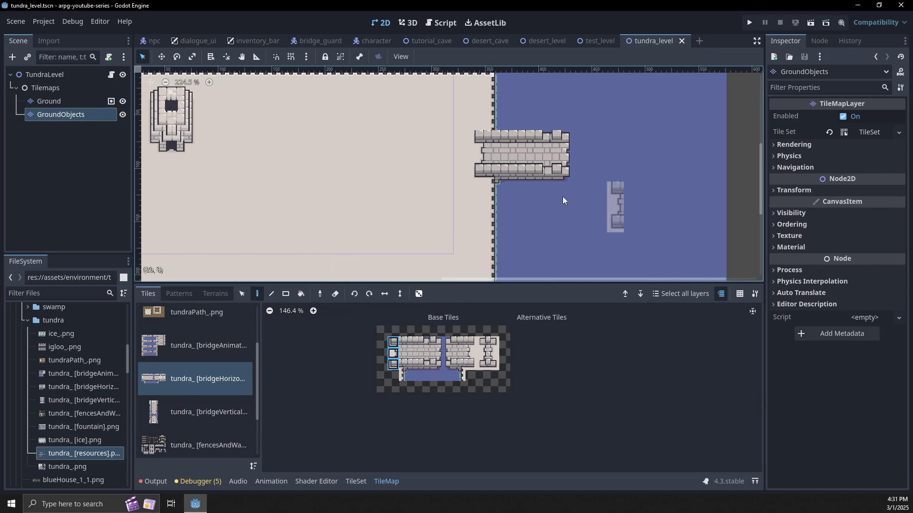
Step: Add a plain Node directly under the TundraLevel root and duplicate it to get a second container node
double_click(151, 482)
scroll(492, 318, down, 3)
middle_drag(517, 255, 668, 323)
scroll(558, 322, up, 2)
scroll(668, 322, up, 4)
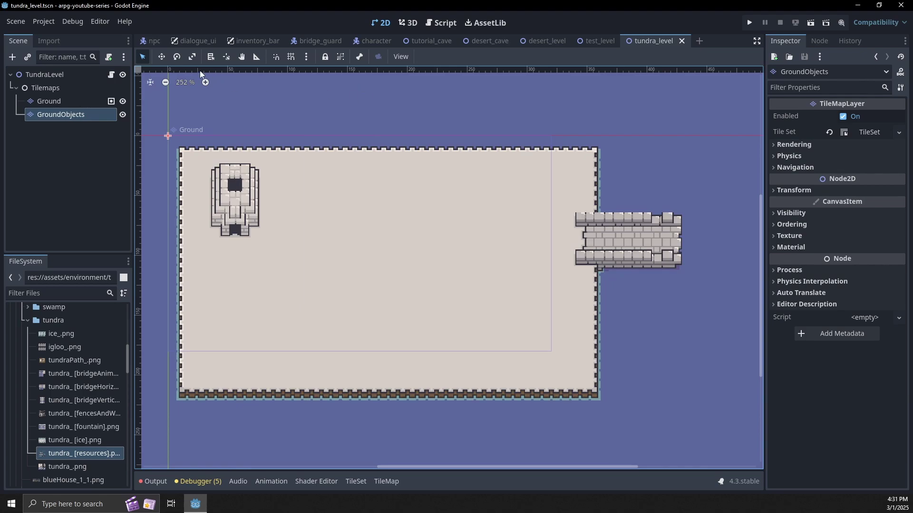
click(15, 59)
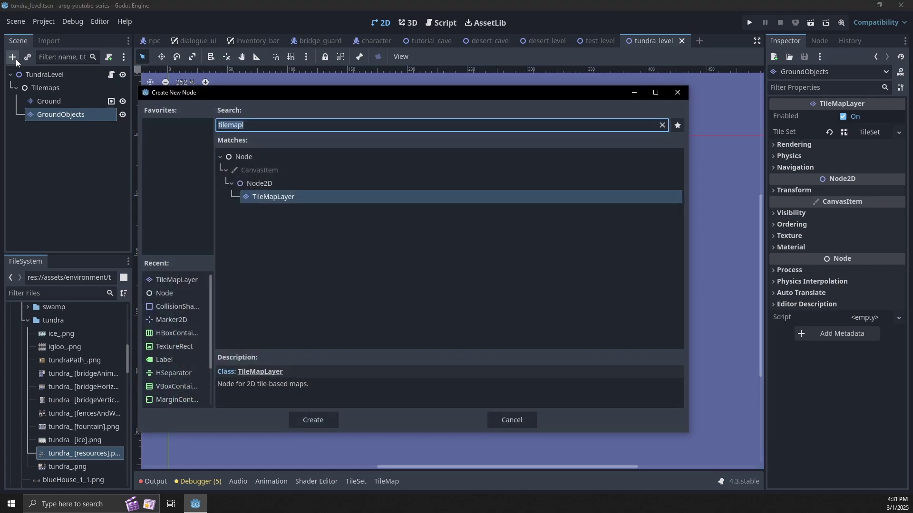
key(BackSpace)
key(Return)
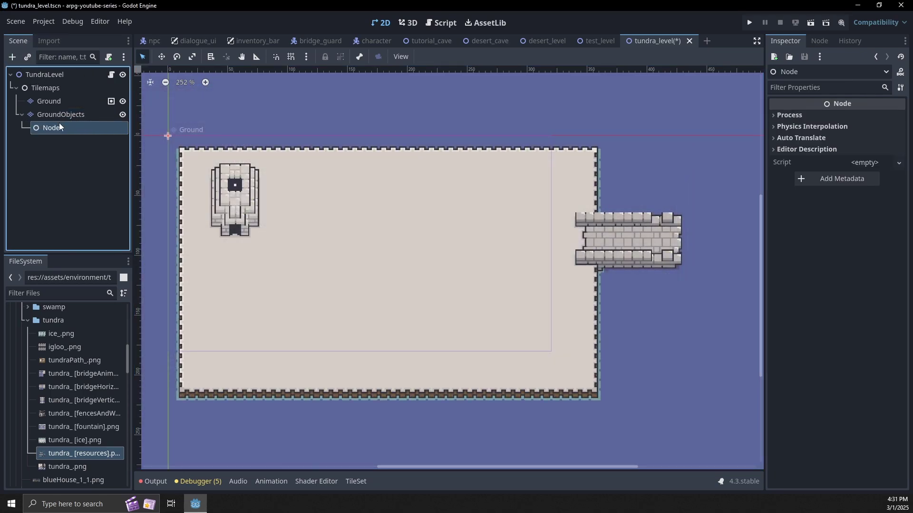
drag(59, 124, 50, 76)
key(ctrl+d)
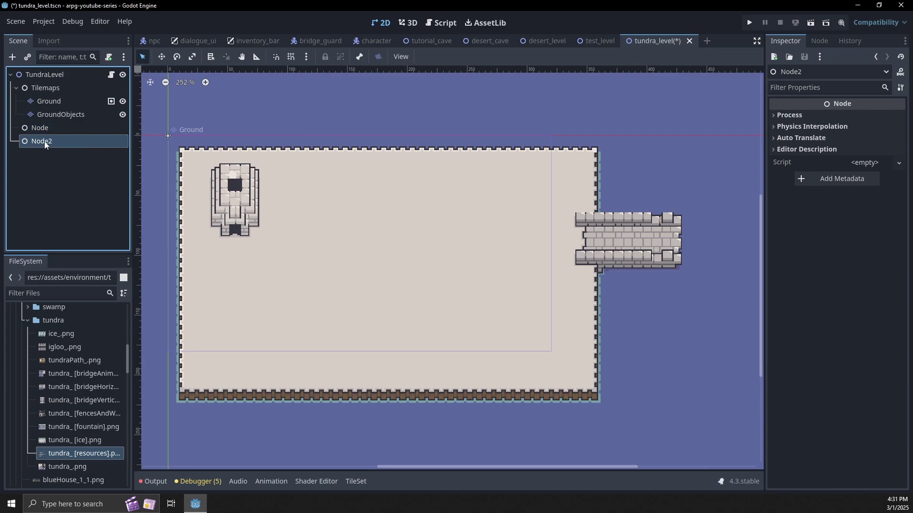
Step: Rename the two new container nodes SpawnPoints and Transitions
click(39, 128)
key(F2)
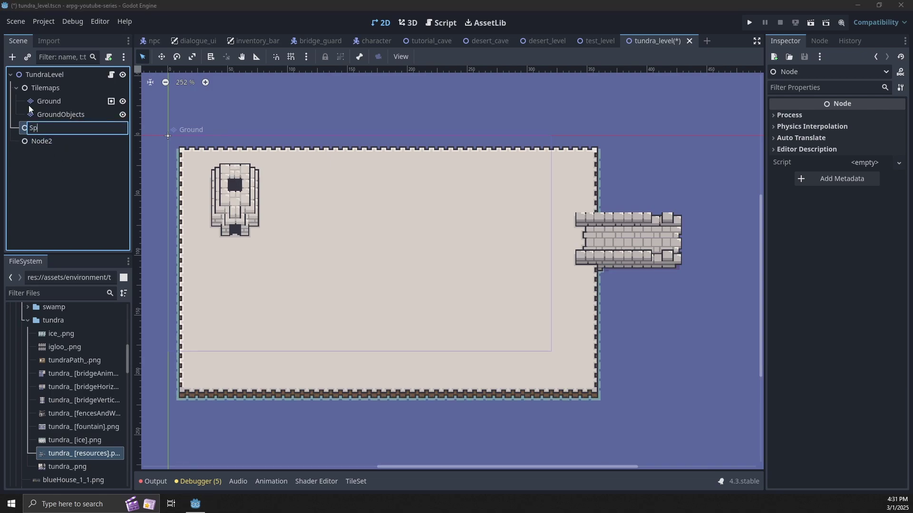
text(SpawnPoints)
key(Return)
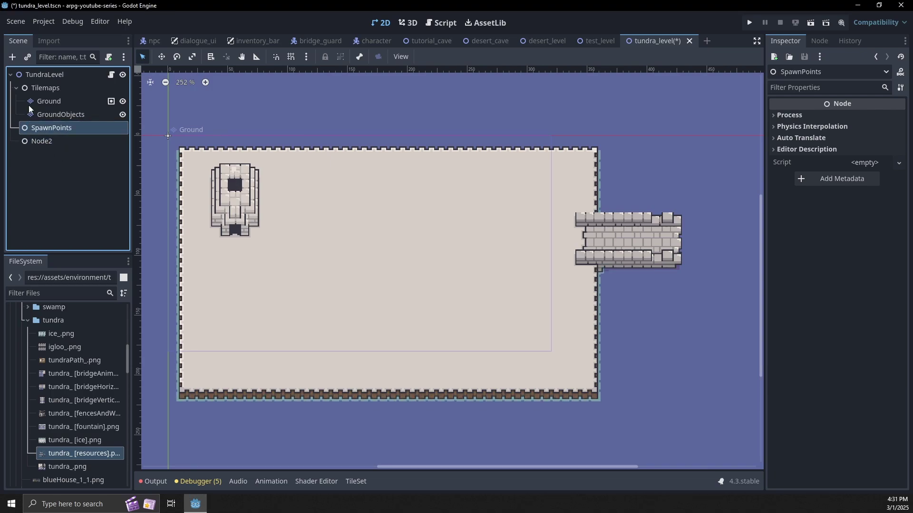
click(34, 140)
key(F2)
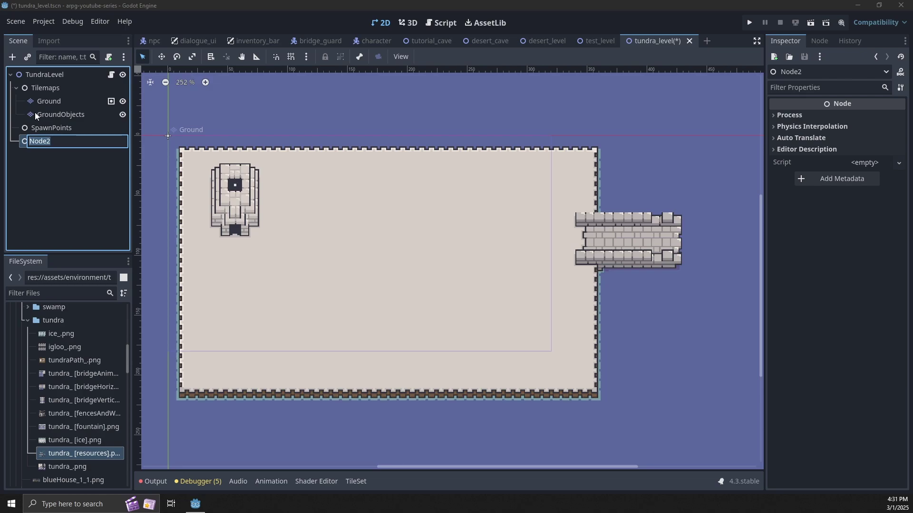
text(Transitions)
key(Return)
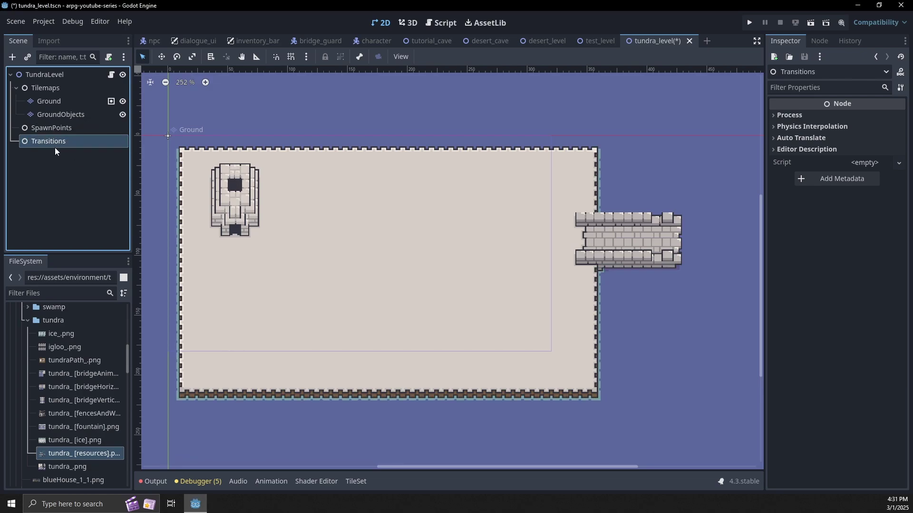
Step: Place an instance of character_spawn.tscn on the deck of the tundra bridge
right_click(64, 130)
click(31, 400)
scroll(76, 384, down, 18)
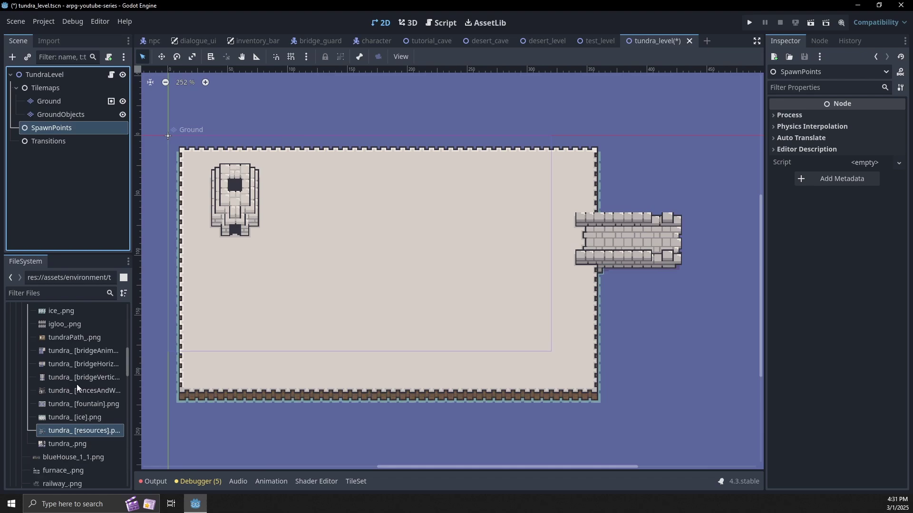
scroll(97, 392, down, 8)
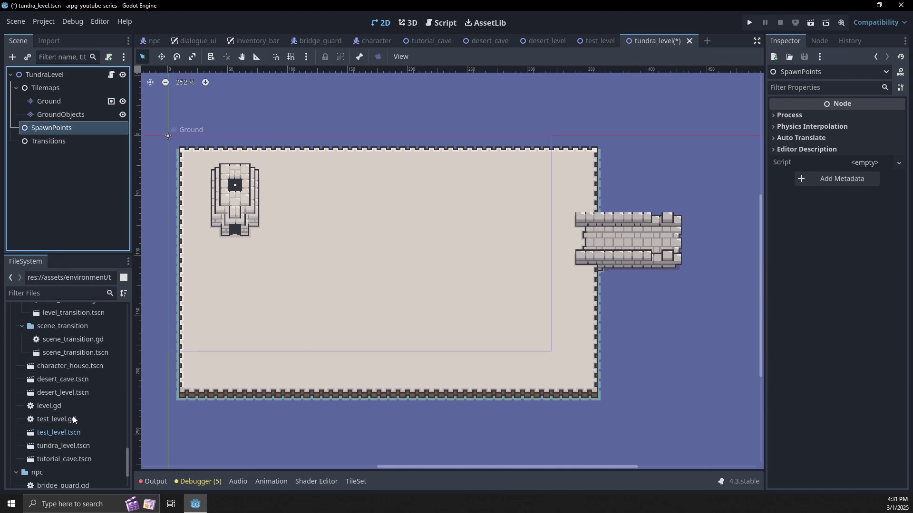
scroll(53, 361, up, 15)
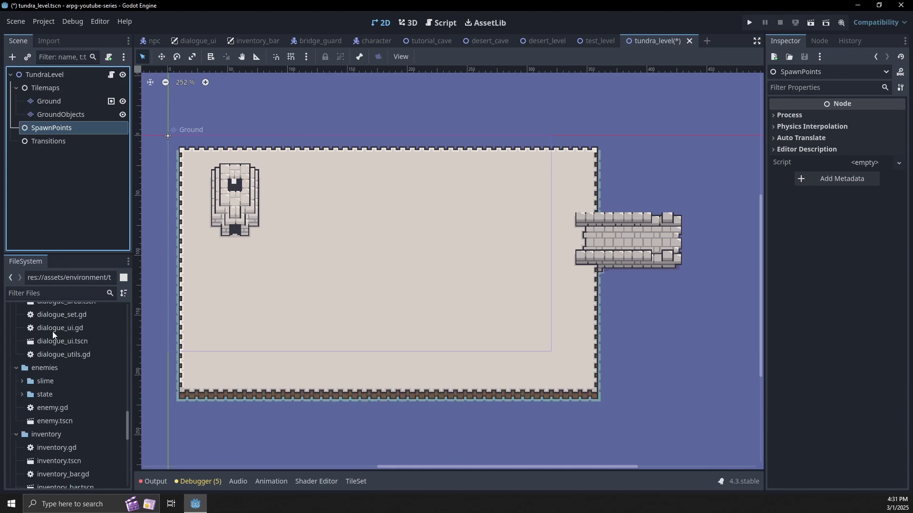
click(71, 339)
click(71, 333)
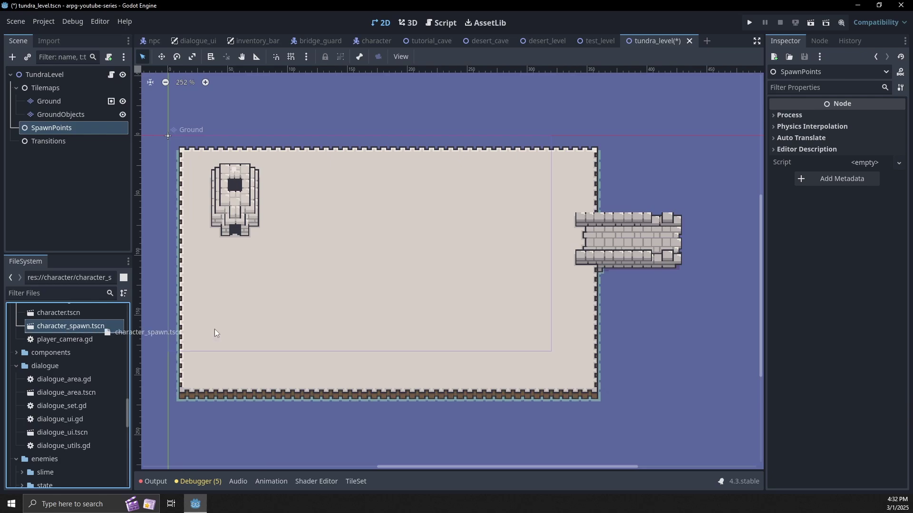
mouse_move(215, 332)
mouse_down()
mouse_move(636, 234)
mouse_move(622, 239)
mouse_up()
Step: Rename the character spawn instance TundraSpawn and make it a child of SpawnPoints
double_click(79, 156)
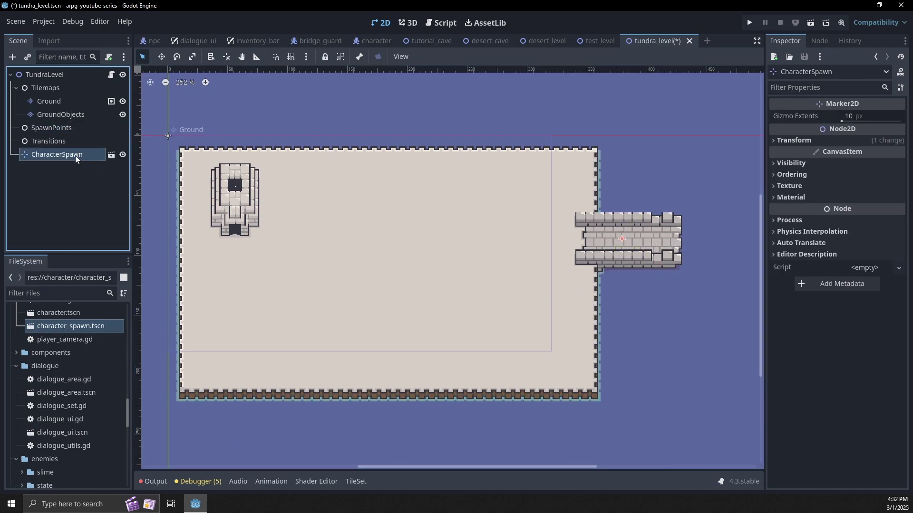
text(FromDes)
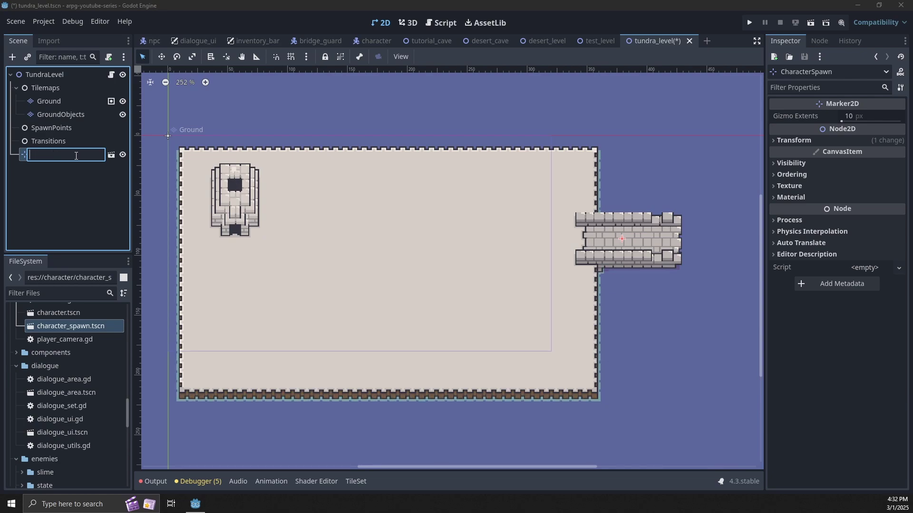
text(TundraSpawn)
key(Return)
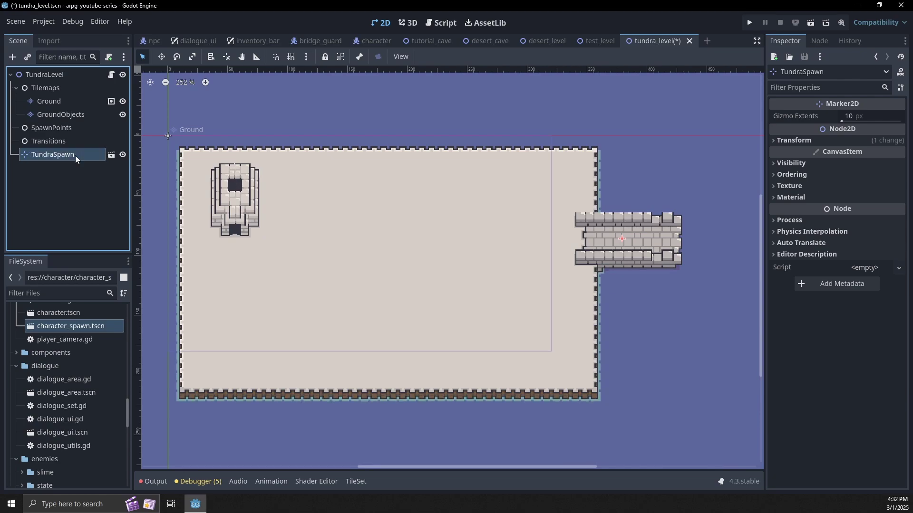
drag(76, 155, 56, 130)
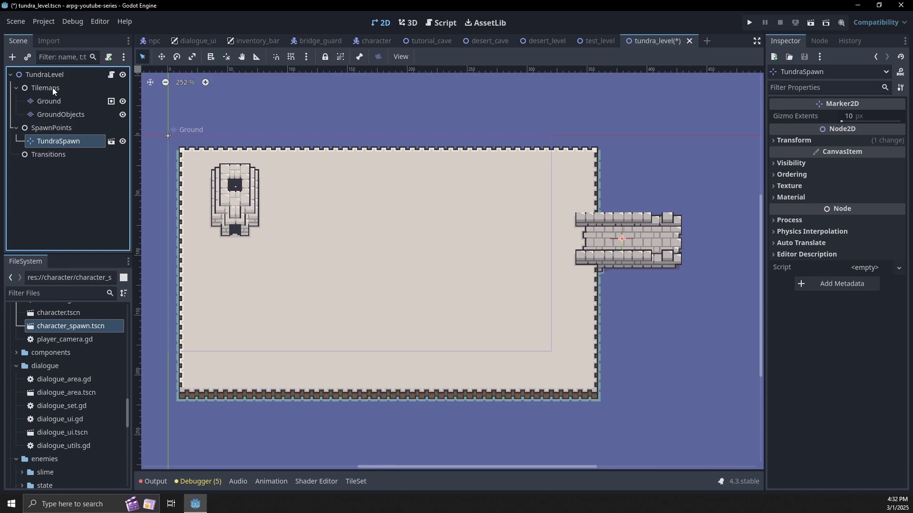
Step: Instance level_transition.tscn as a child of the Transitions node
scroll(39, 402, down, 6)
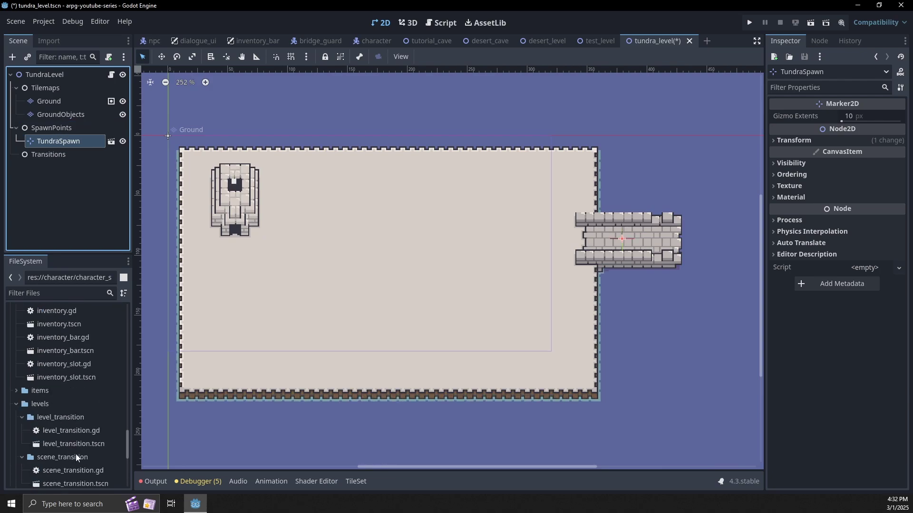
scroll(75, 454, down, 1)
drag(76, 448, 52, 157)
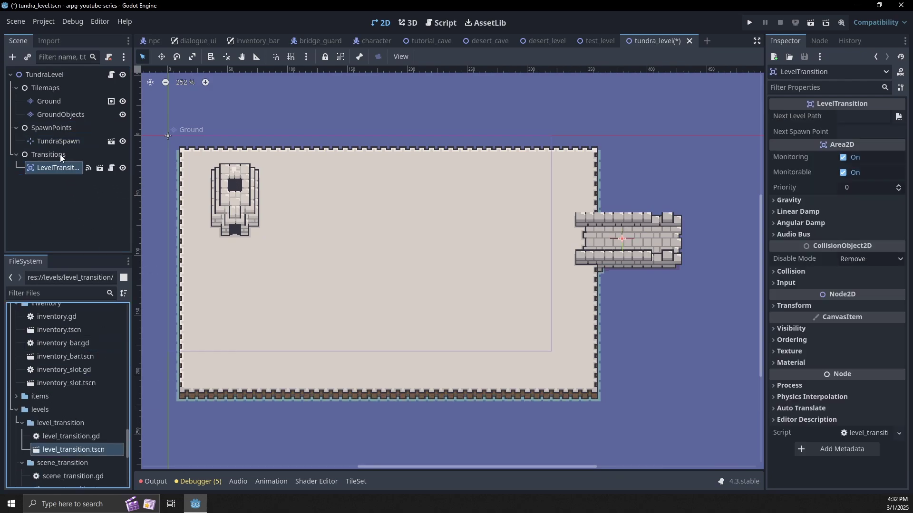
Step: Add a CollisionShape2D child to the level transition and give it a new RectangleShape2D
scroll(495, 303, down, 5)
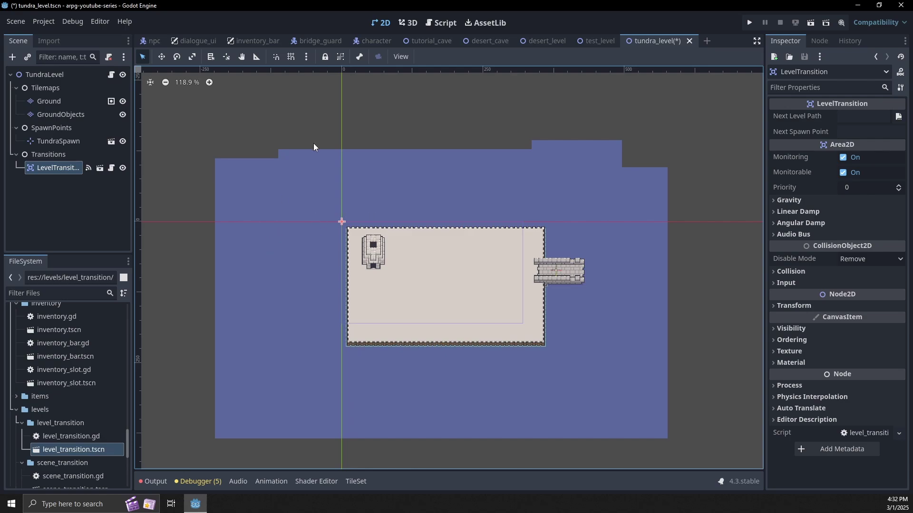
right_click(54, 169)
click(101, 121)
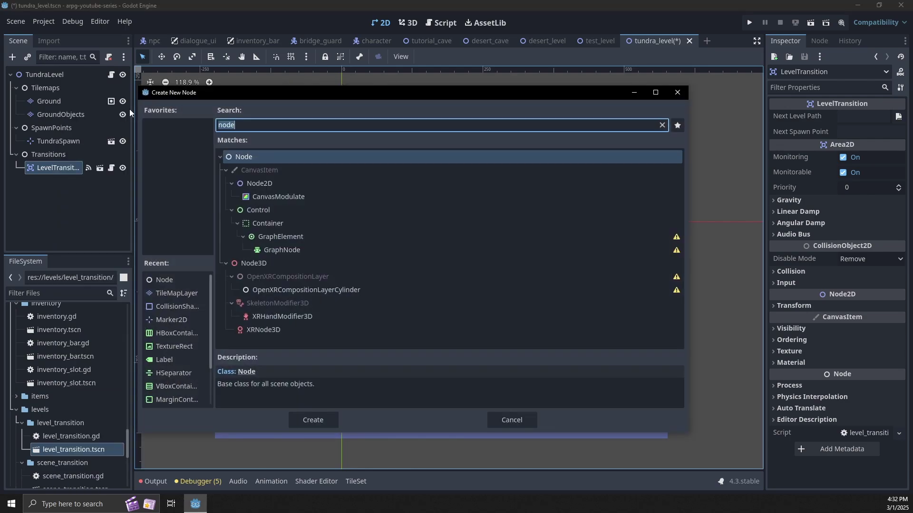
text(colli)
key(Return)
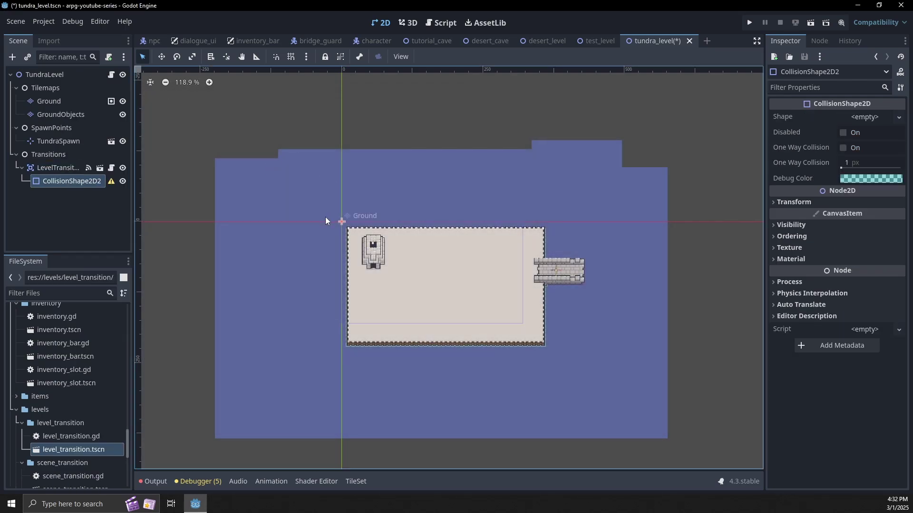
click(861, 117)
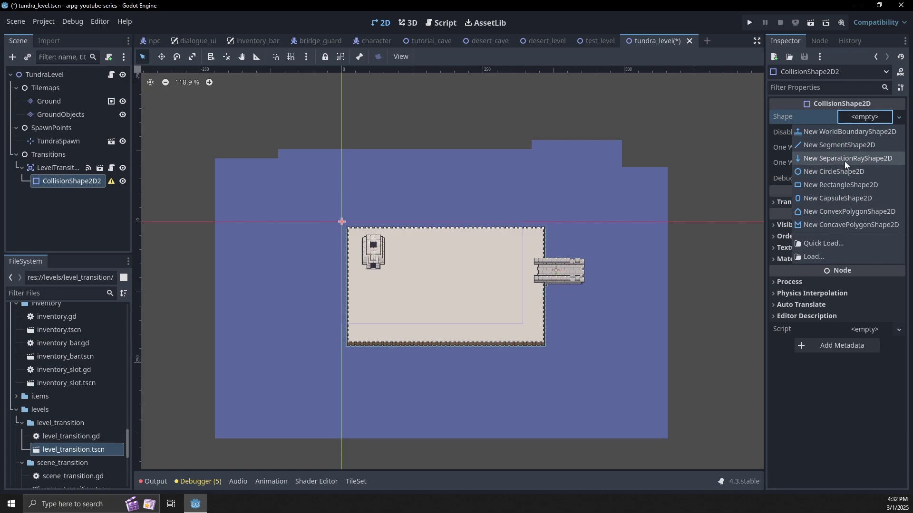
click(839, 185)
Step: Move the collision rectangle onto the bridge and resize it to cover the deck near the outer end
drag(340, 227, 397, 225)
scroll(478, 208, up, 4)
drag(290, 236, 700, 335)
scroll(708, 337, up, 3)
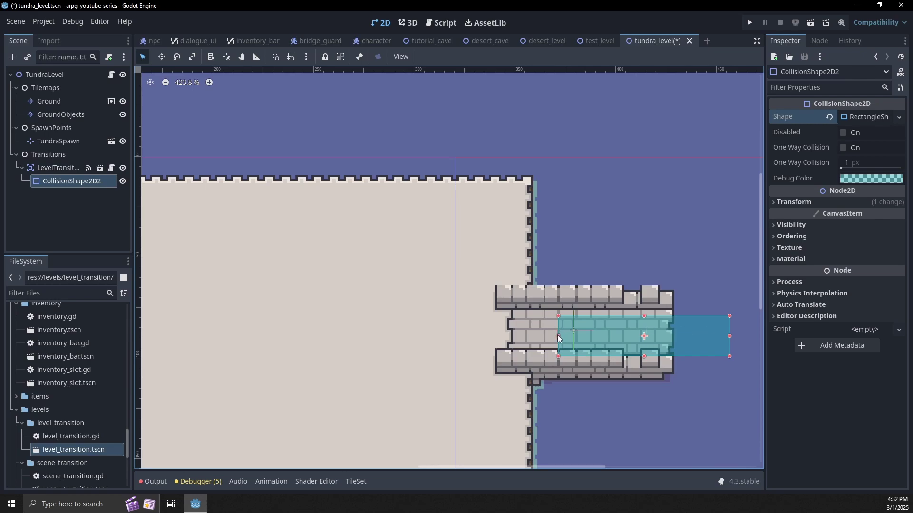
drag(559, 336, 637, 336)
drag(729, 332, 633, 328)
Step: Set the level transition's Next Level Path to desert_level.tscn in the levels folder, and save the scene
click(56, 168)
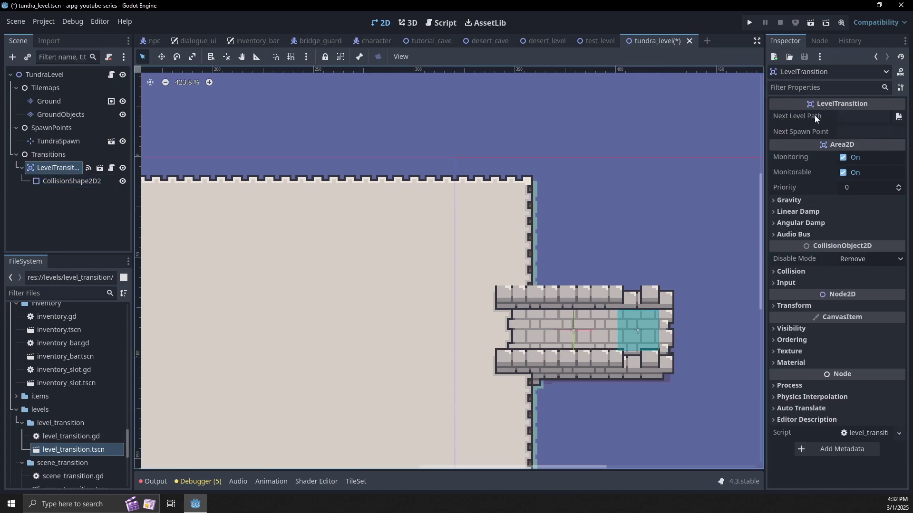
click(898, 117)
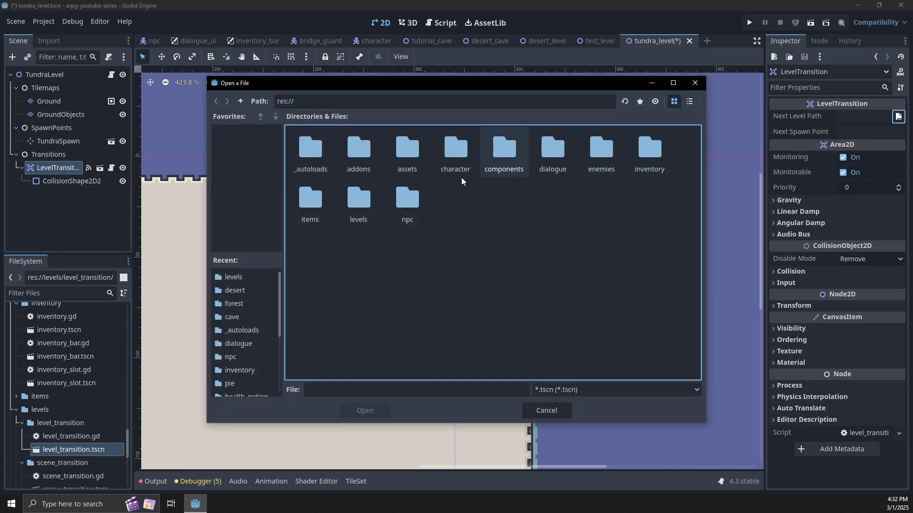
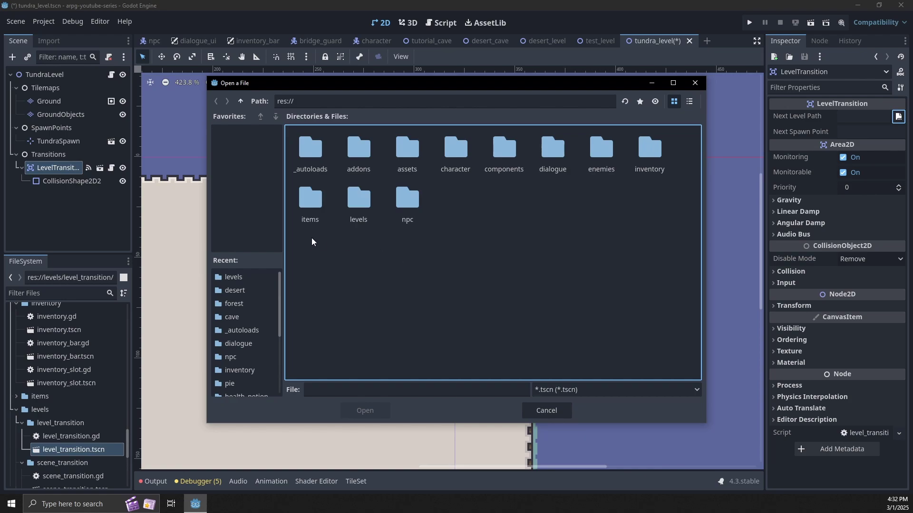
double_click(361, 202)
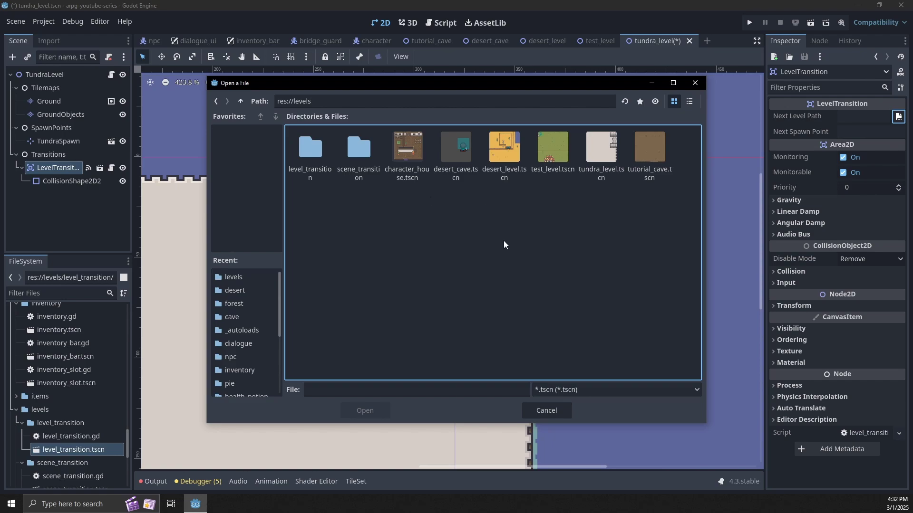
double_click(508, 161)
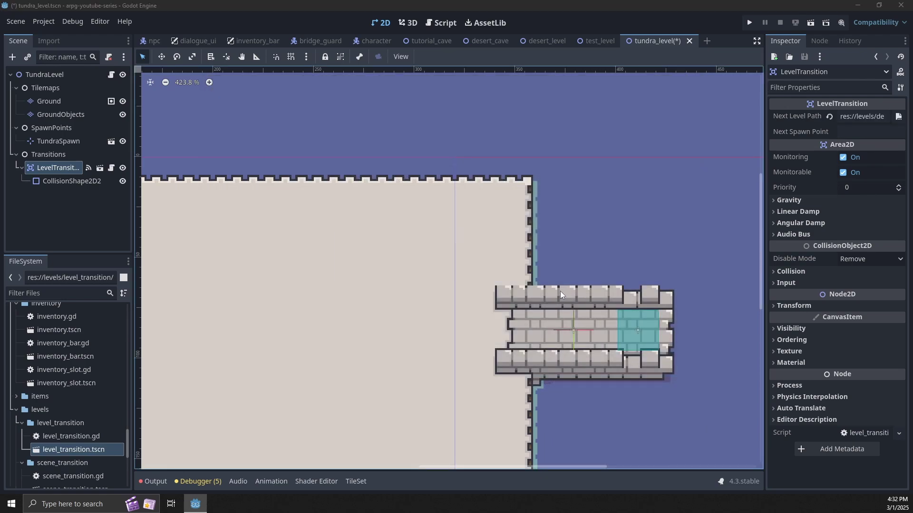
key(ctrl+s)
Step: Open the desert_level scene and place a character_spawn.tscn instance on the deck of its west bridge
click(546, 41)
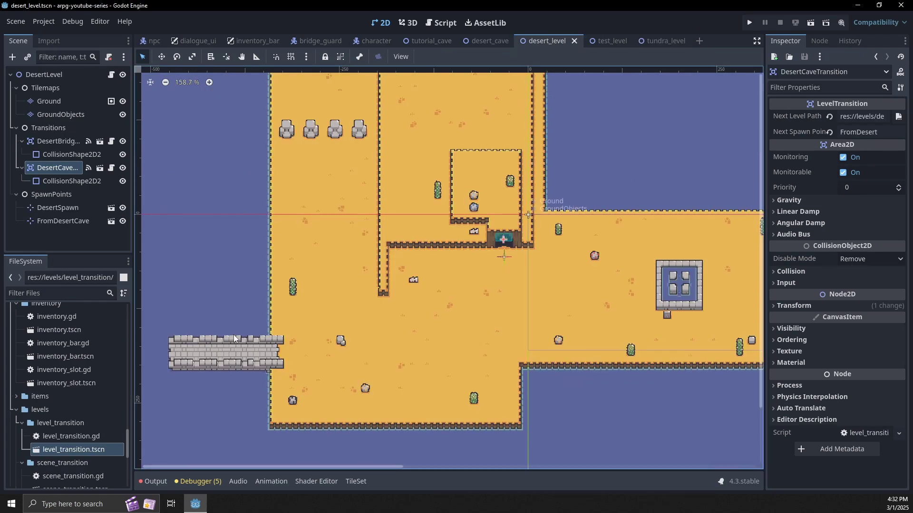
scroll(235, 338, up, 5)
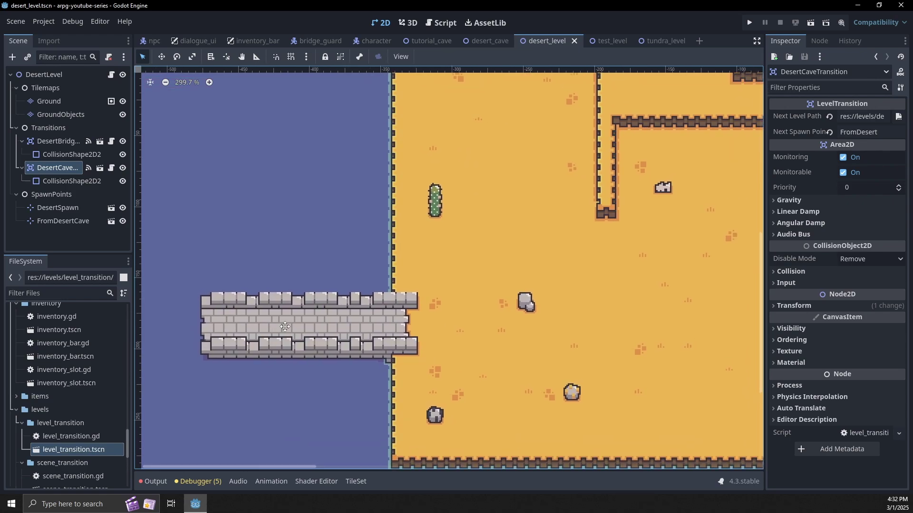
scroll(66, 376, up, 6)
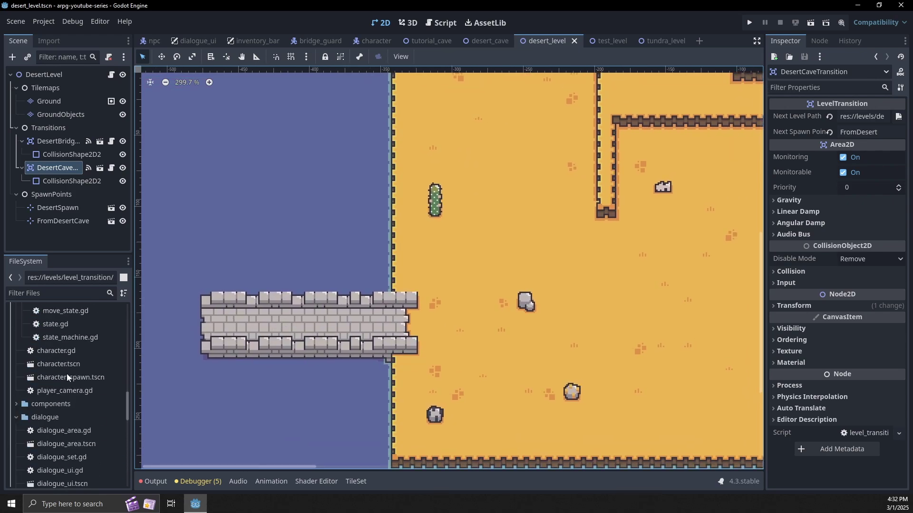
drag(67, 378, 296, 321)
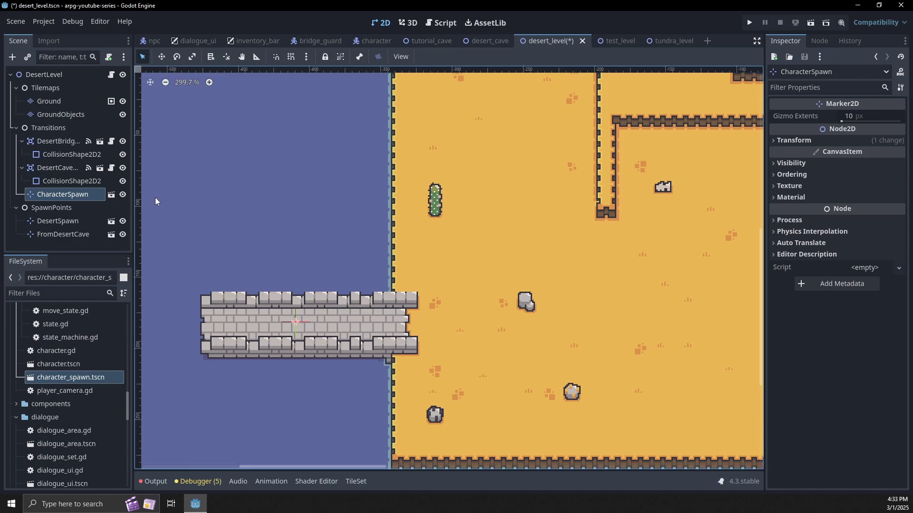
Step: Move the new character spawn under the SpawnPoints node and rename it FromTundra
drag(69, 202, 59, 212)
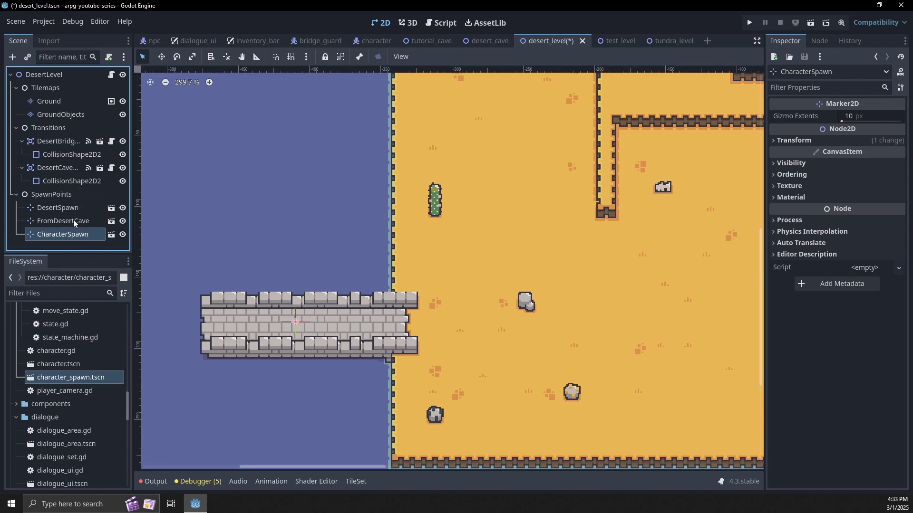
key(F2)
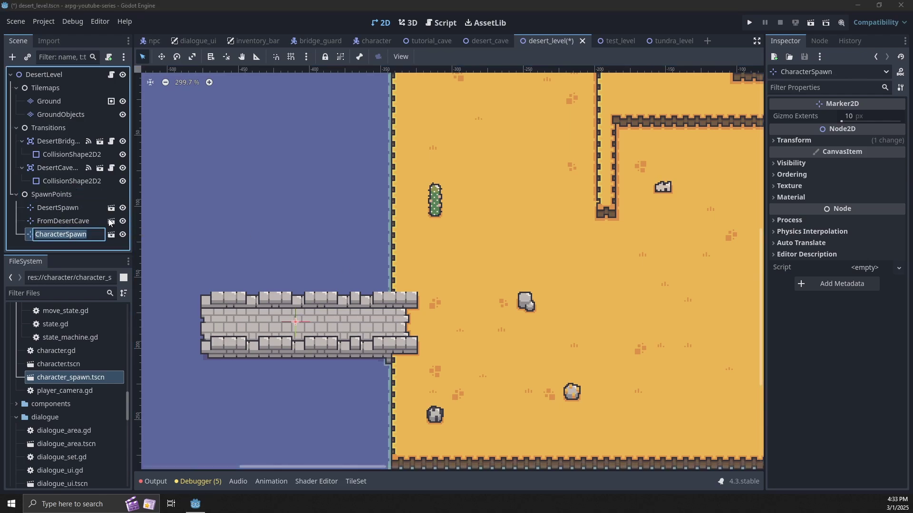
text(FromTundra)
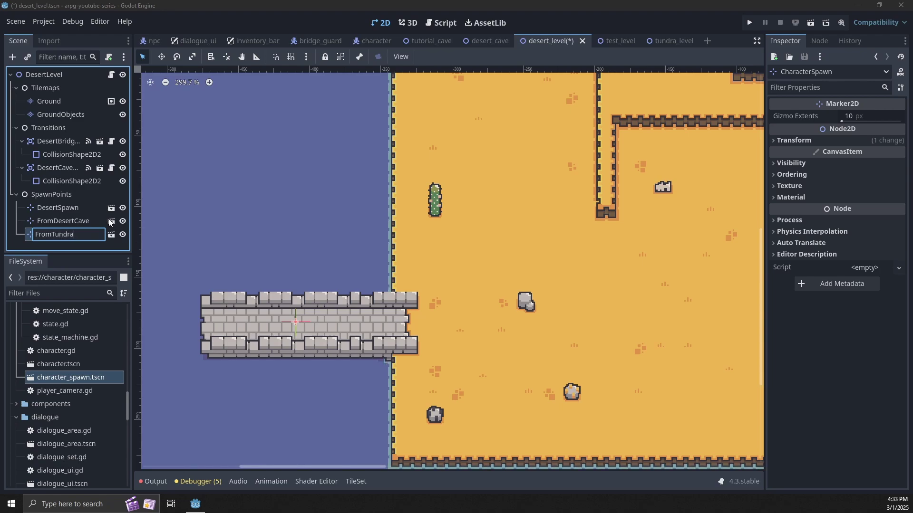
key(Return)
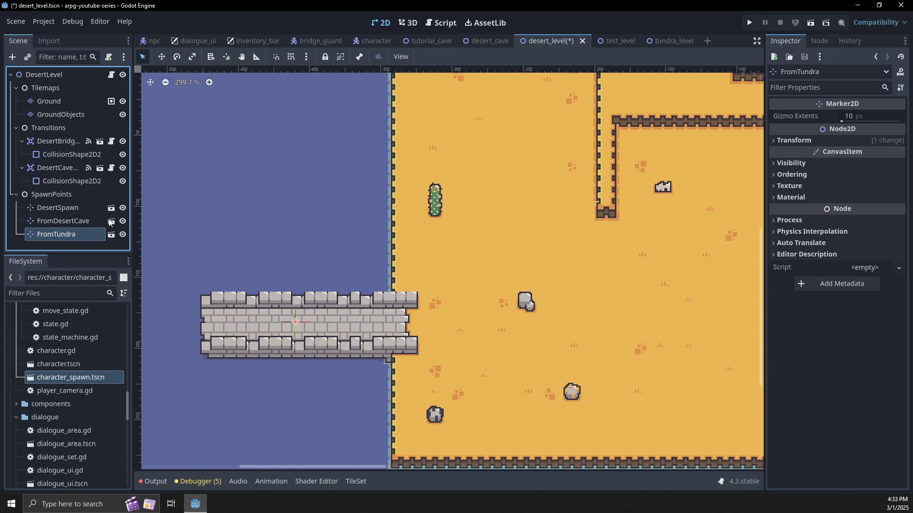
Step: Place a level_transition.tscn instance on the outer end of the desert's west bridge and move it out of SpawnPoints
scroll(81, 437, down, 10)
drag(71, 359, 228, 324)
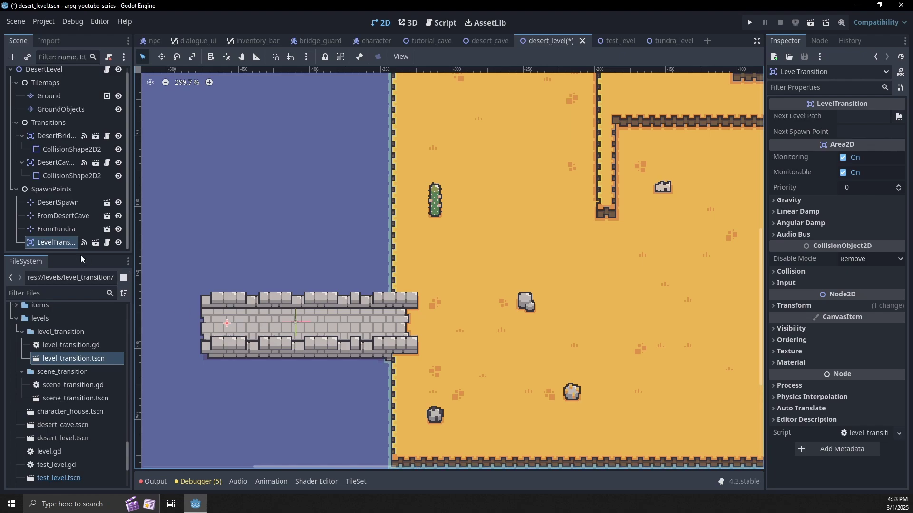
drag(52, 242, 52, 119)
Step: Set the level transition's Next Level Path to tundra_level.tscn in the levels folder and its Next Spawn Point to TundraSpawn
click(898, 117)
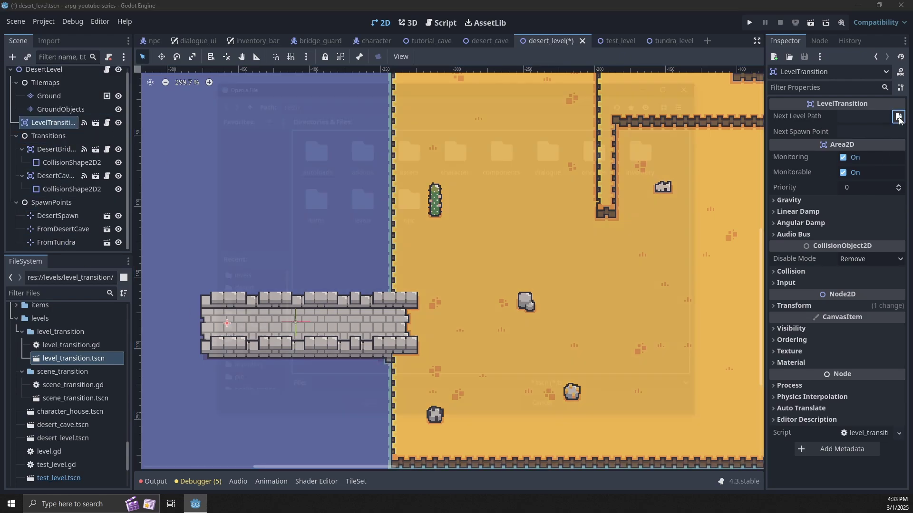
double_click(352, 195)
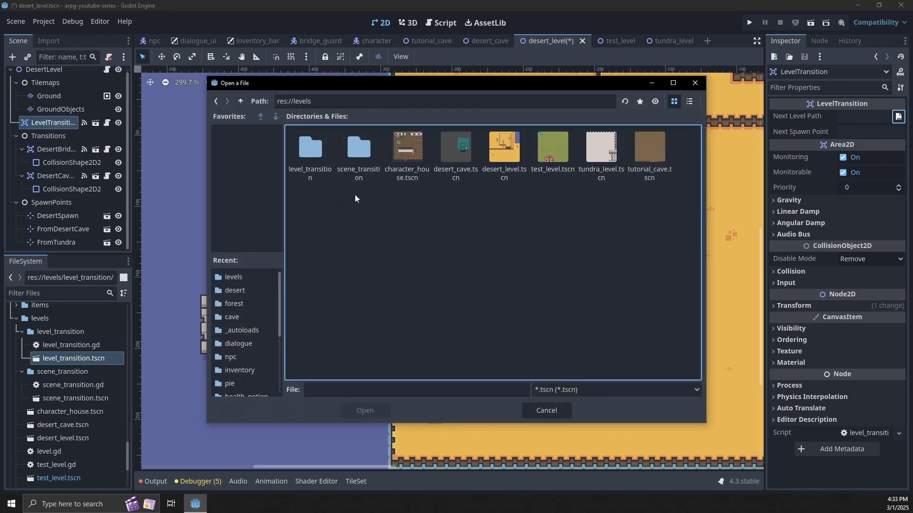
double_click(609, 150)
click(864, 131)
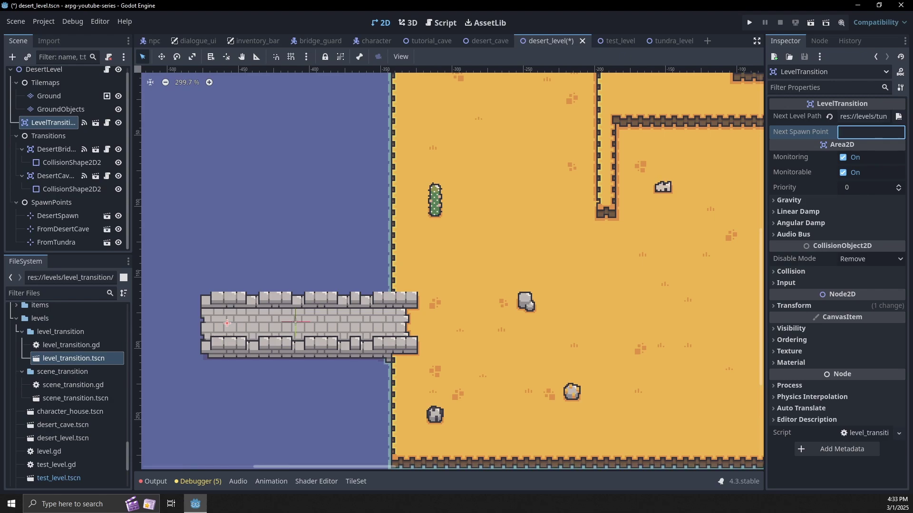
text(tun)
text(Tund)
text(raSpawn)
Step: Add a CollisionShape2D child with a new RectangleShape2D to the level transition, move the transition under Transitions, and save the scene
right_click(50, 123)
click(67, 110)
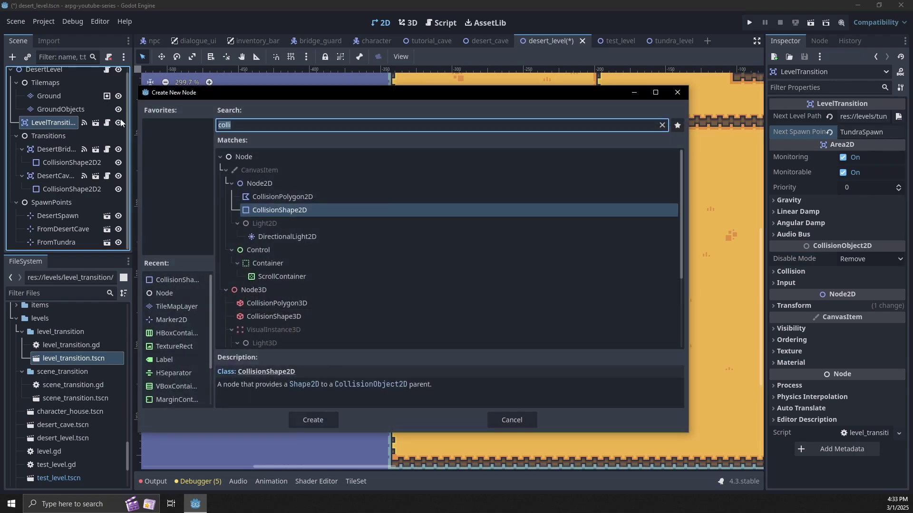
key(Return)
click(863, 117)
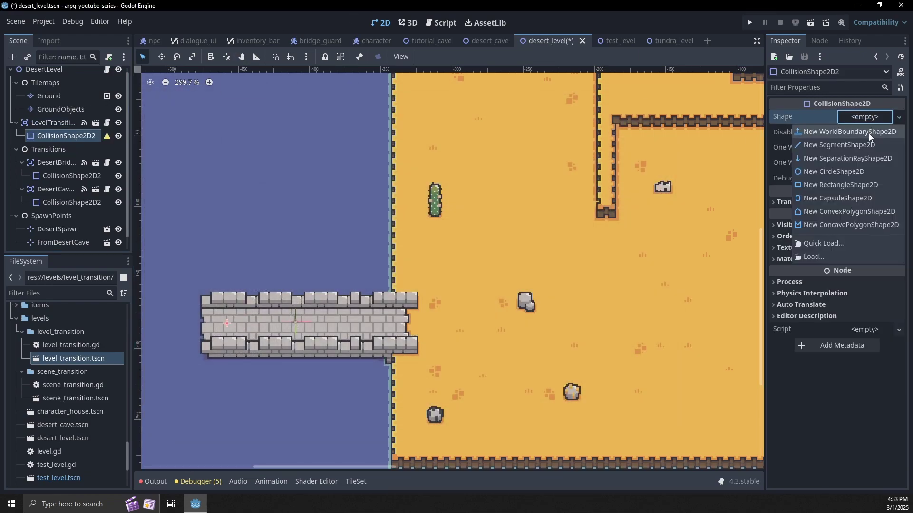
click(857, 184)
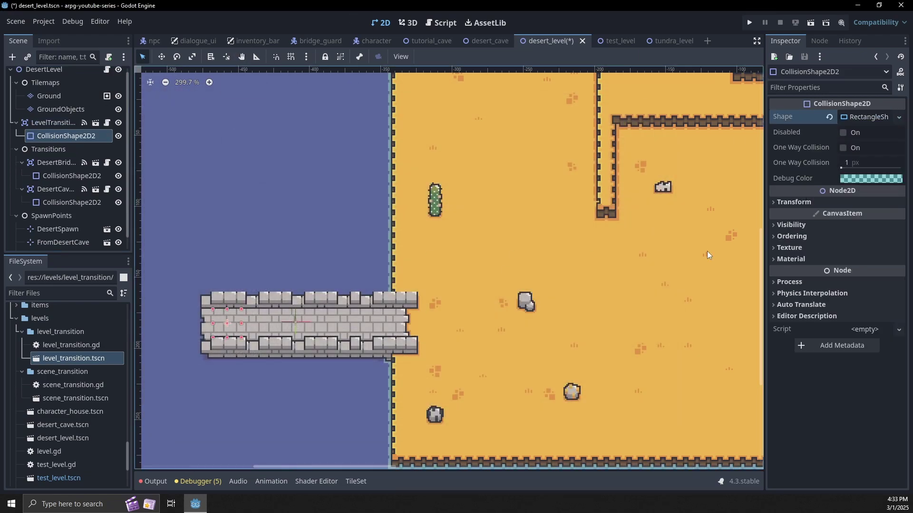
drag(52, 122, 51, 149)
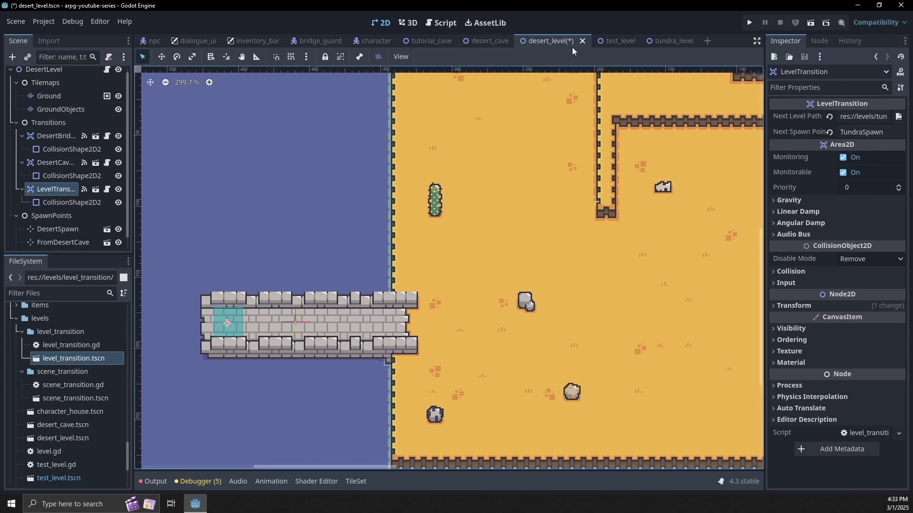
key(ctrl+s)
Step: In the tundra_level scene, set the level transition's Next Spawn Point to FromTundra and save the scene
click(616, 45)
click(665, 42)
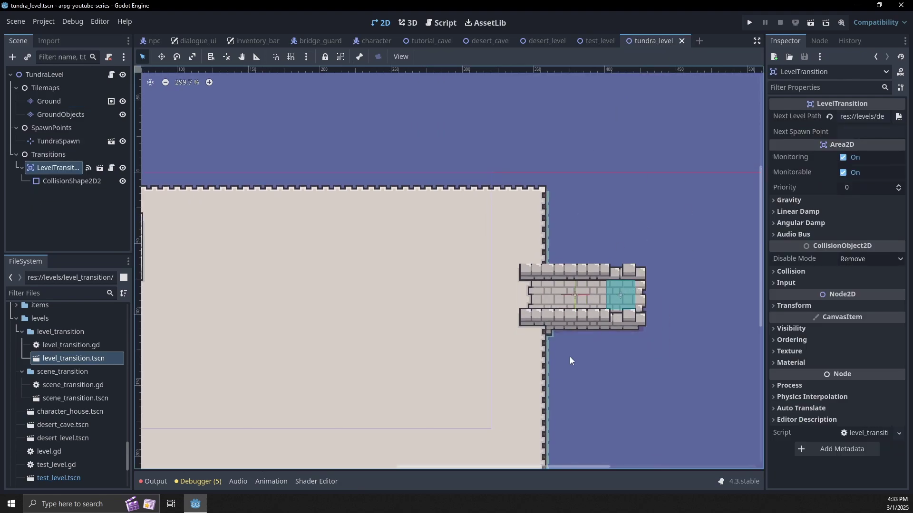
click(850, 132)
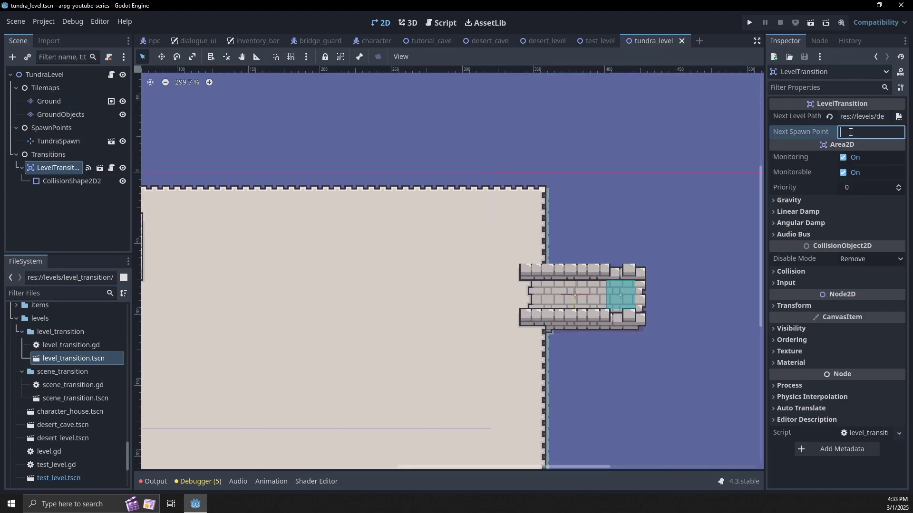
text(FromTundra)
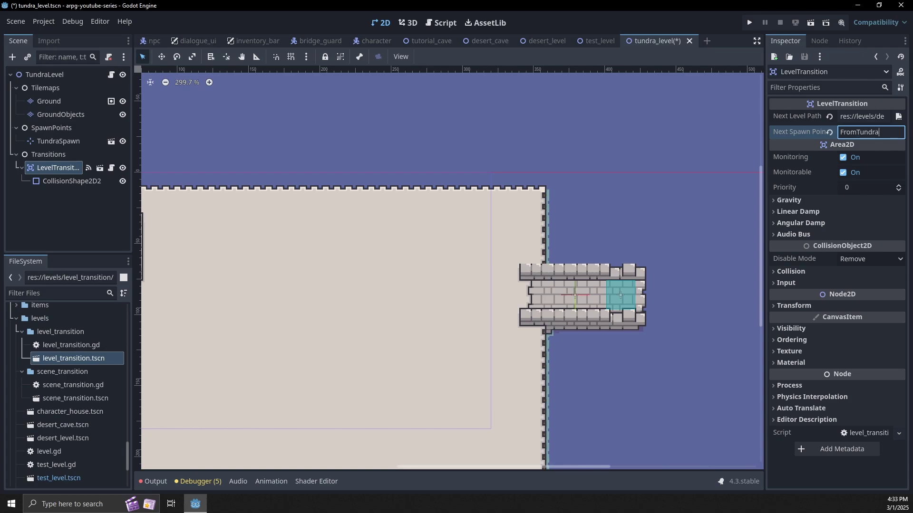
key(ctrl+s)
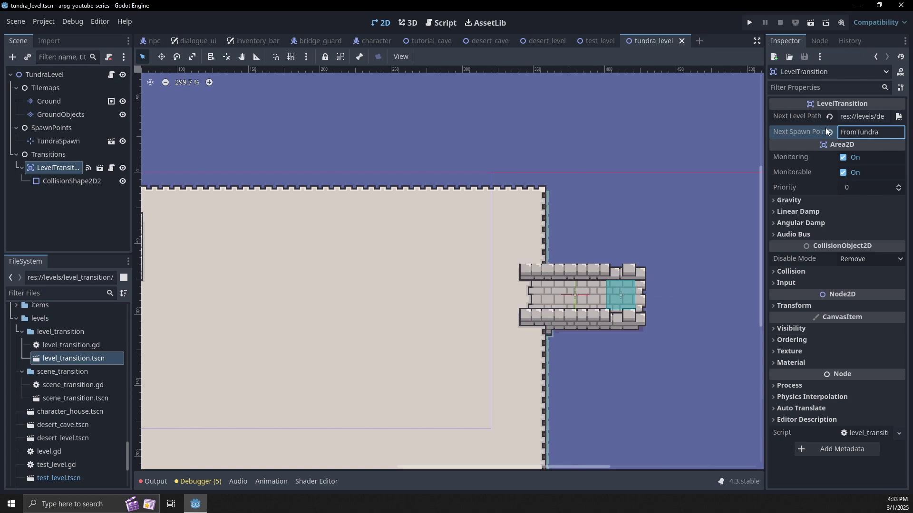
Step: Run the project and walk the character across the forest level's bridge into the desert level
click(749, 22)
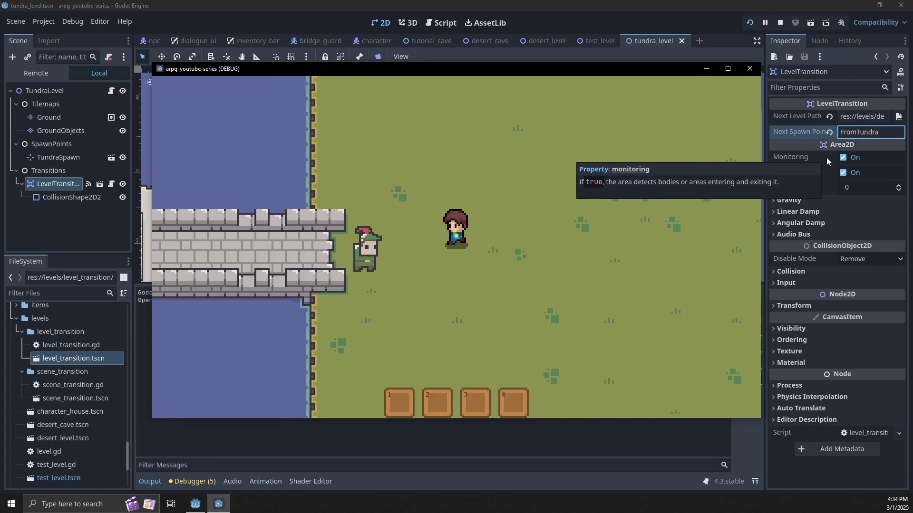
click(396, 356)
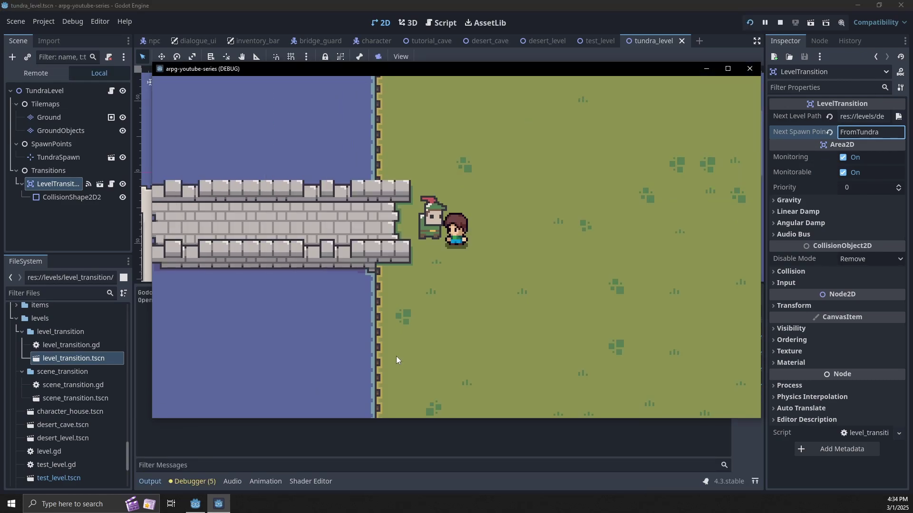
key(Left)
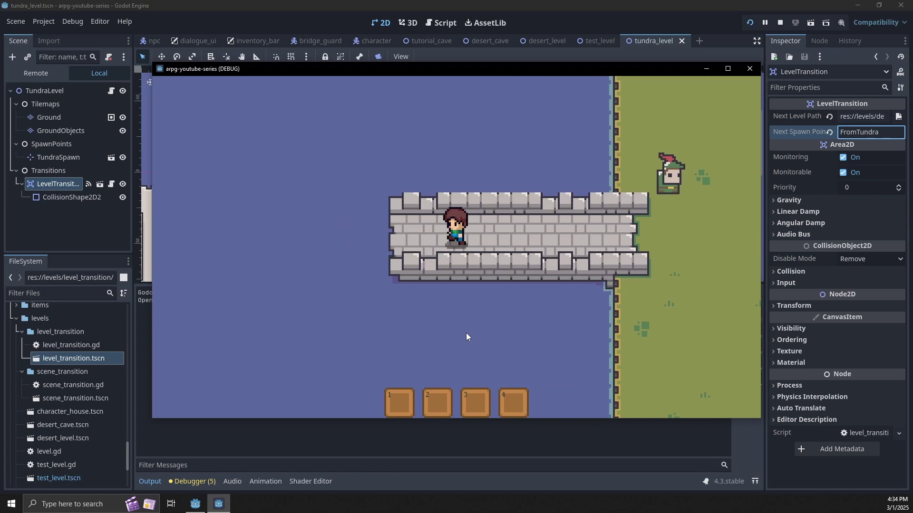
key(Left)
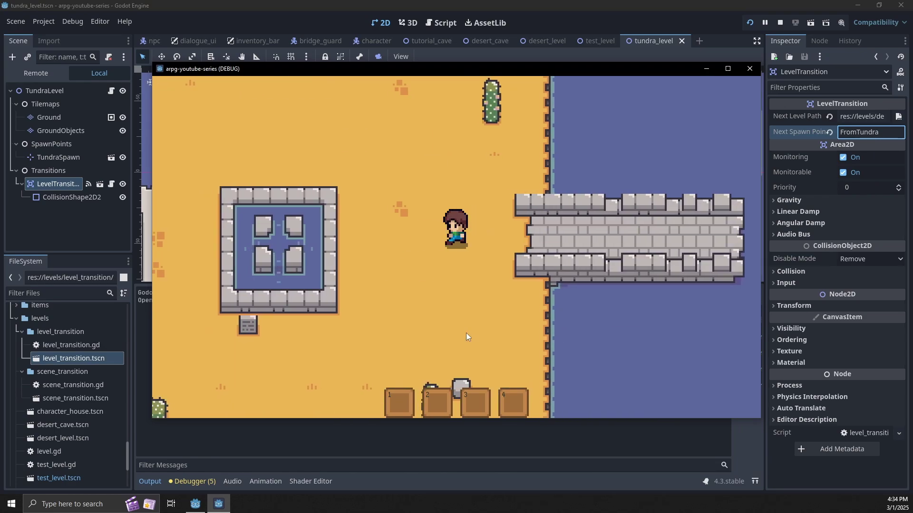
Step: Walk the character through the desert level to the entrance of its west bridge
key(Left)
key(Down)
key(Up)
key(Down)
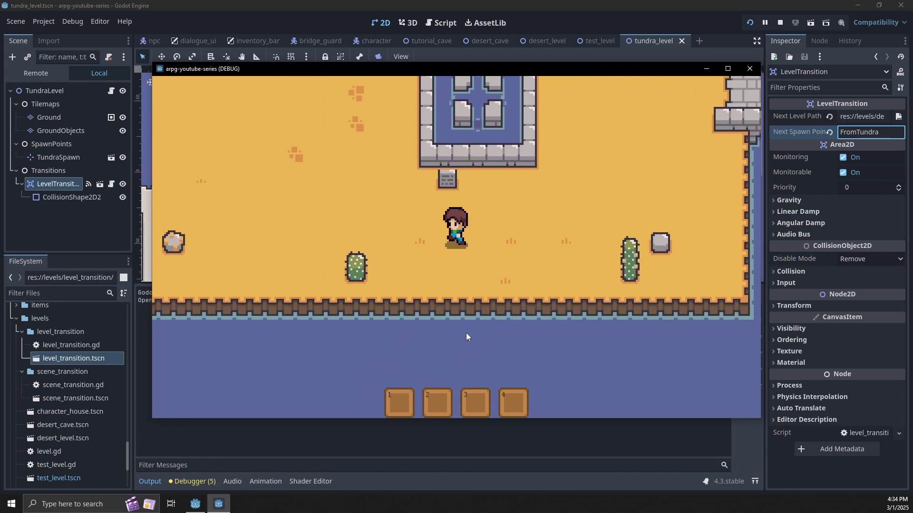
key(Up)
key(Up)
key(Left)
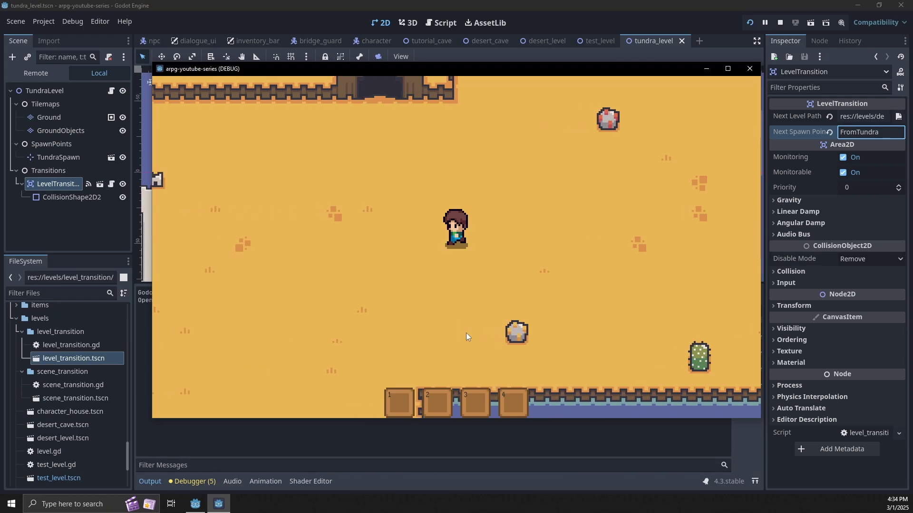
key(Down)
key(Left)
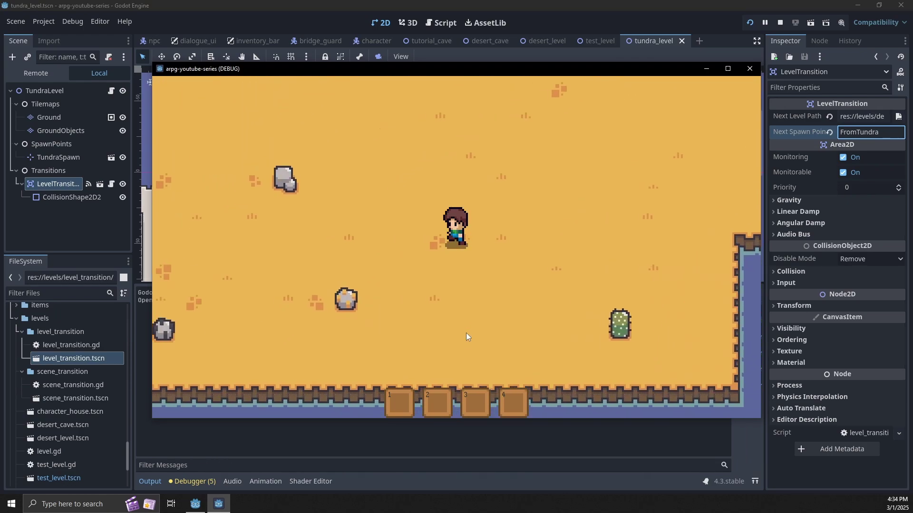
key(Left)
key(Up)
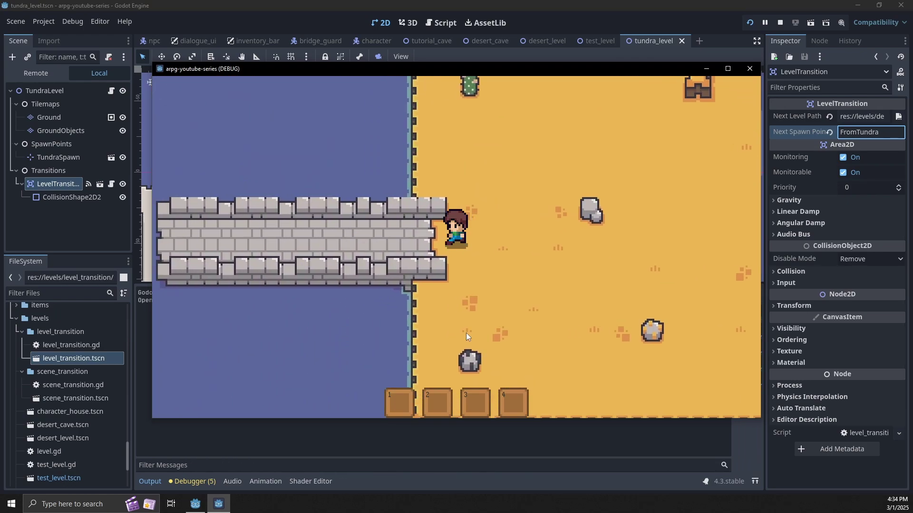
Step: Try walking onto the desert's west bridge to test its collisions, and close the running game
key(Up)
key(Down)
key(Up)
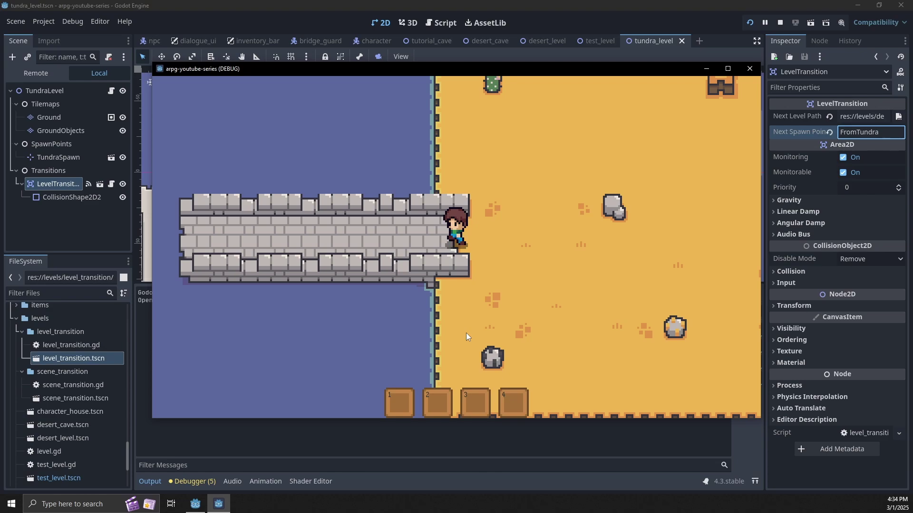
key(Down)
key(Up)
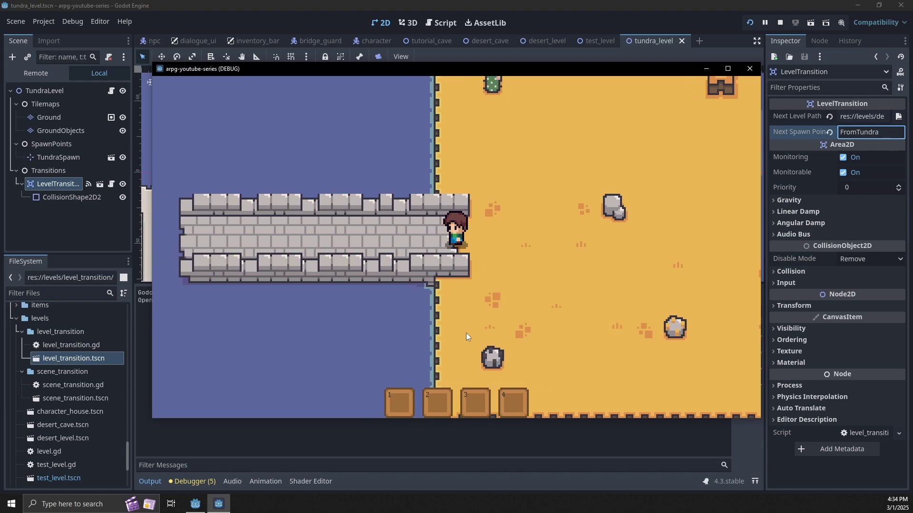
click(751, 68)
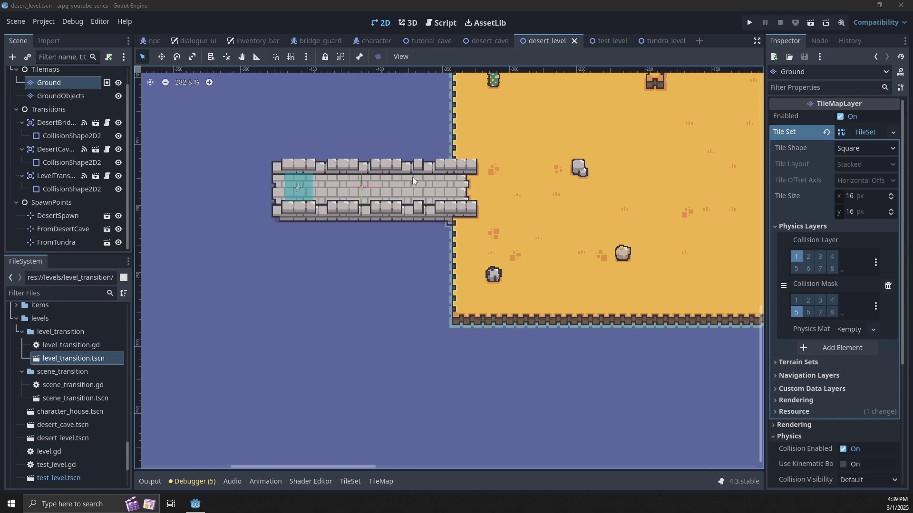
Step: Run the project again and walk the character from the forest through the desert onto the west bridge
click(749, 23)
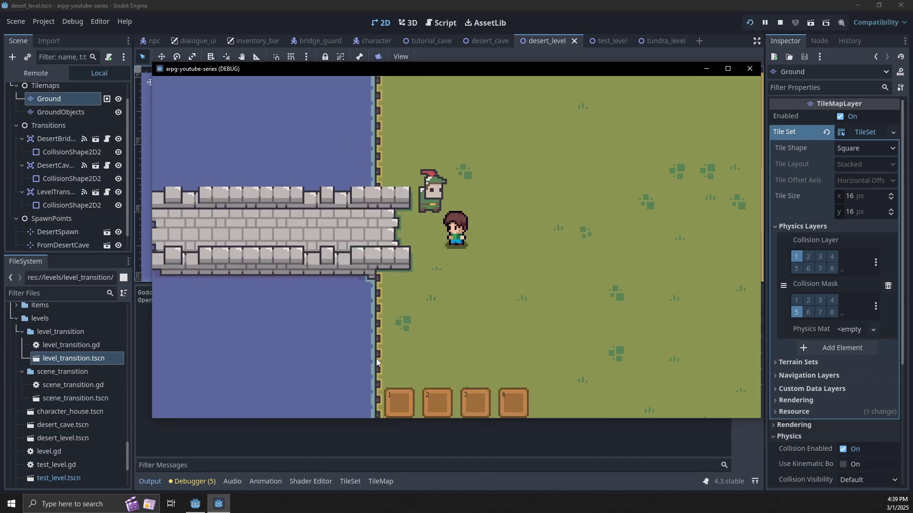
key(a)
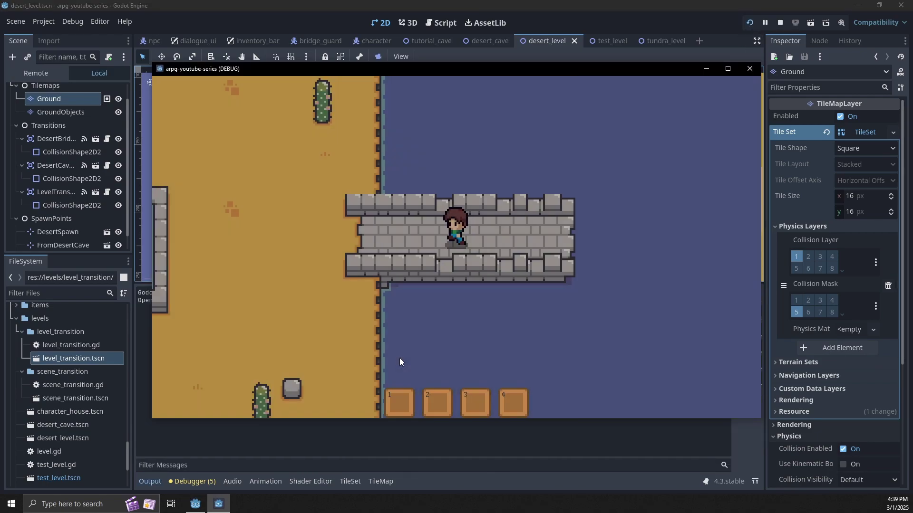
key(s)
key(w)
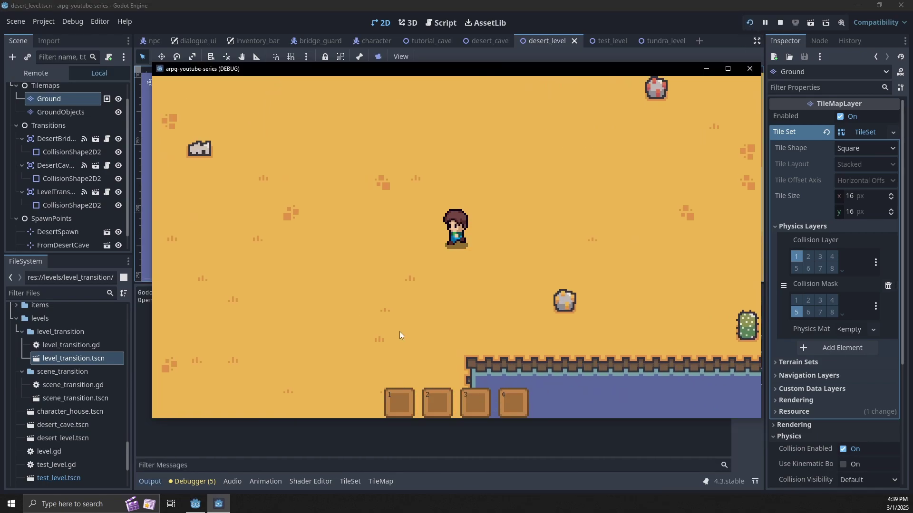
key(s)
key(Left)
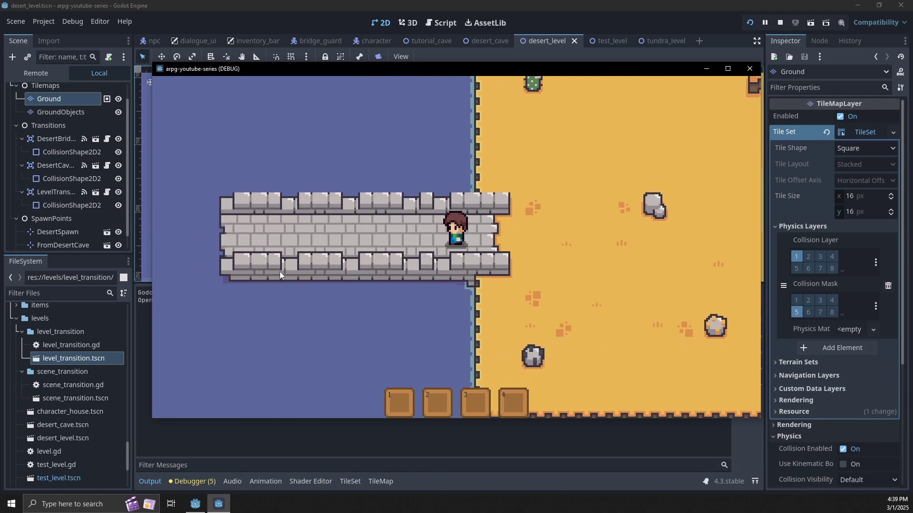
Step: Cross the west bridge into the tundra level and walk around its snowfield to check the transition
key(Left)
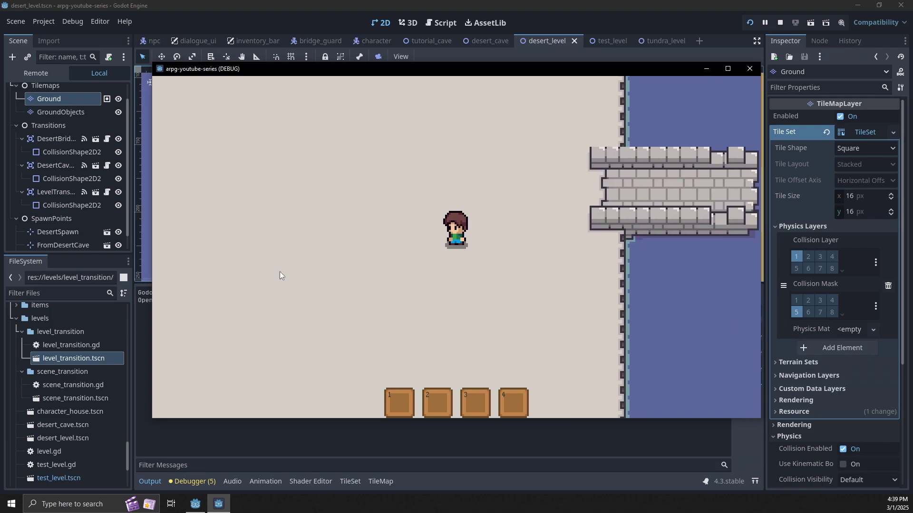
key(s)
key(w)
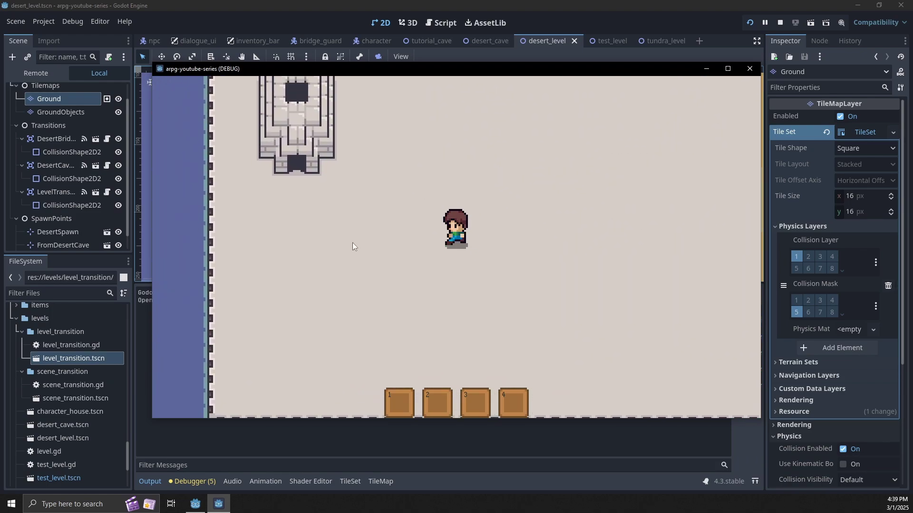
key(d)
key(s)
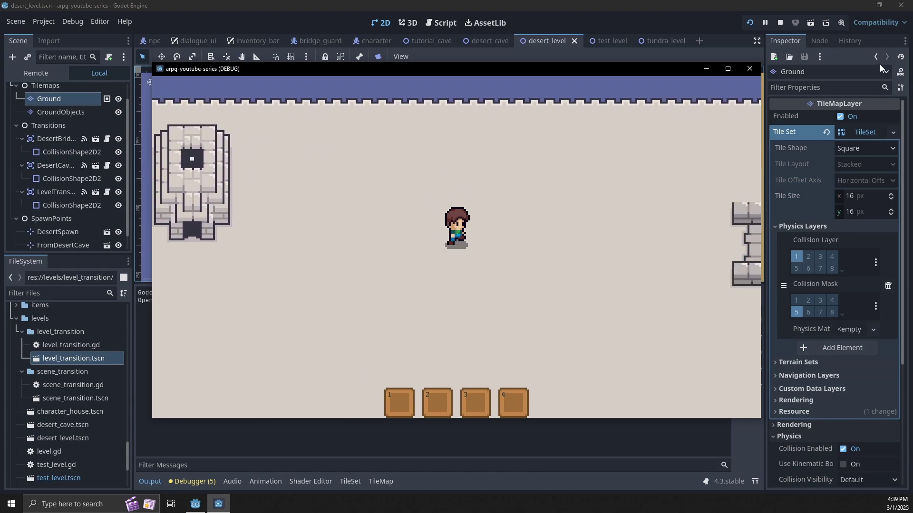
key(Down)
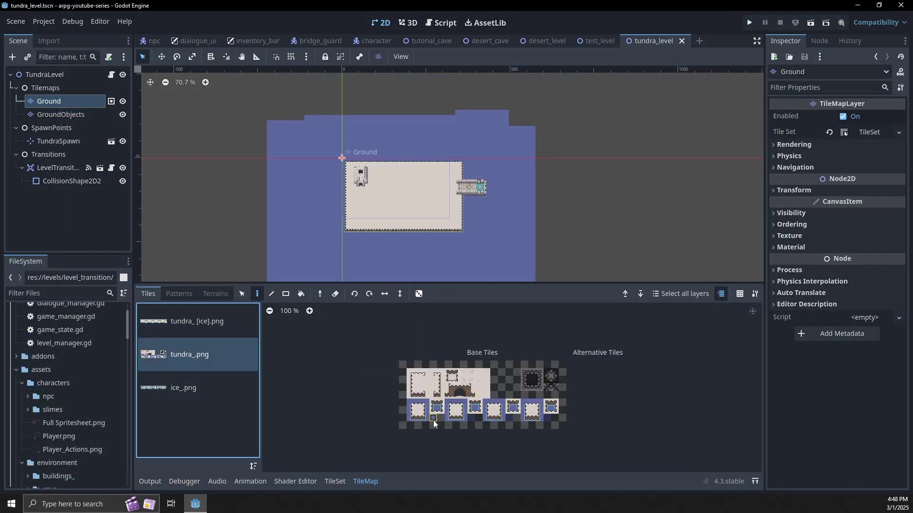
Step: Extend the Ground layer's water below and to the east of the existing area using filled rectangles of the tundra_.png water tile
click(433, 421)
click(286, 294)
scroll(361, 247, down, 3)
middle_drag(429, 257, 436, 212)
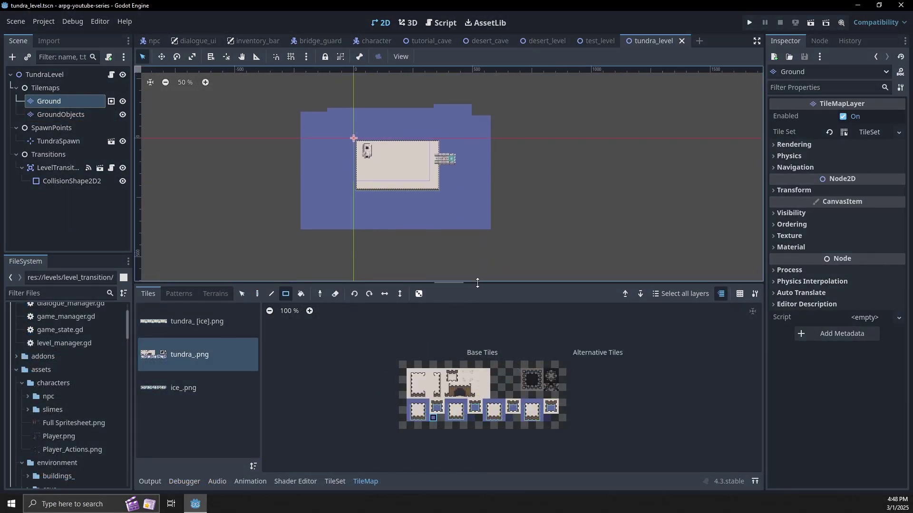
drag(476, 284, 475, 345)
mouse_move(302, 231)
mouse_down()
mouse_move(479, 316)
mouse_move(489, 330)
mouse_up()
mouse_move(493, 111)
mouse_down()
mouse_move(597, 334)
mouse_move(606, 331)
mouse_up()
Step: Fill rectangles of water north and west of the snow island to even out the edges of the sea
middle_drag(390, 137, 438, 203)
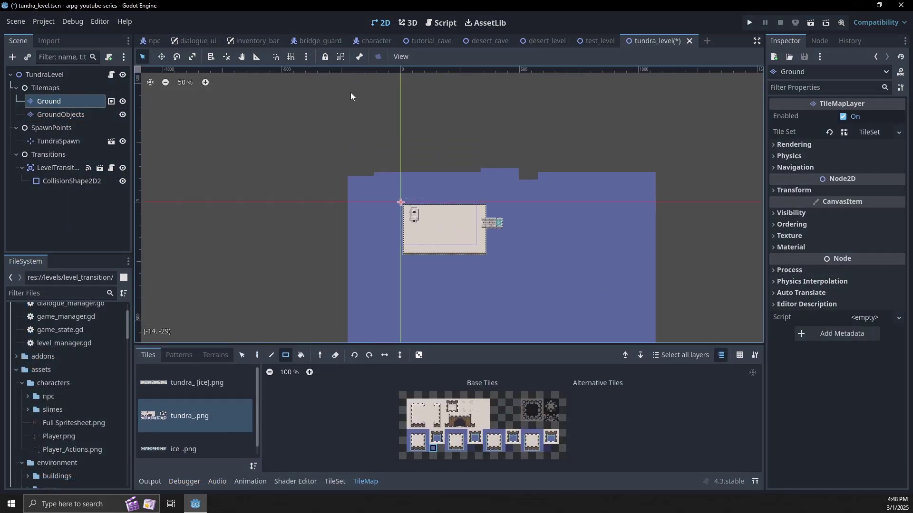
drag(339, 84, 654, 177)
middle_drag(366, 205, 376, 149)
drag(349, 127, 361, 312)
middle_drag(361, 313, 366, 254)
drag(354, 256, 361, 279)
Step: Place a vertical stone bridge on the GroundObjects layer, leading south from the snow island's lower edge
middle_drag(471, 177, 439, 261)
scroll(440, 261, up, 5)
scroll(209, 395, down, 1)
click(77, 118)
scroll(198, 388, up, 1)
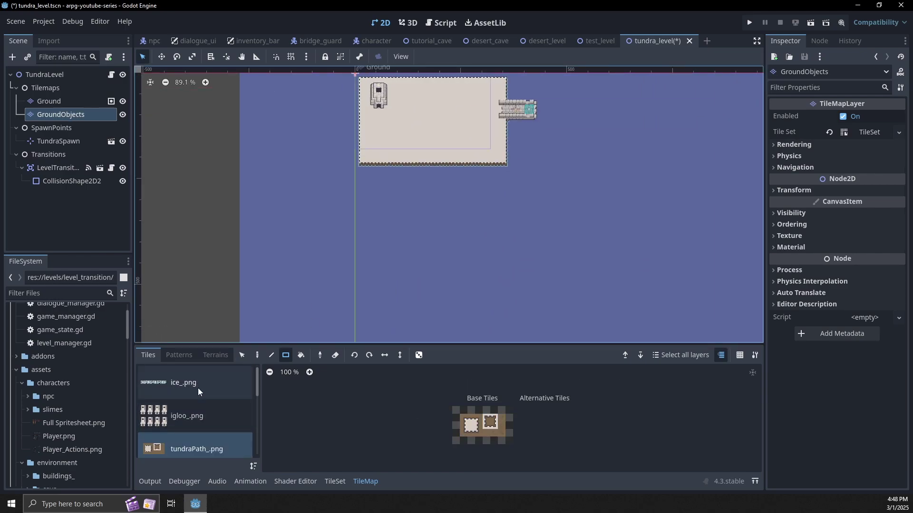
click(198, 388)
scroll(218, 403, down, 13)
click(219, 403)
mouse_move(475, 398)
mouse_down()
mouse_move(491, 421)
mouse_move(490, 452)
mouse_up()
click(256, 355)
click(420, 169)
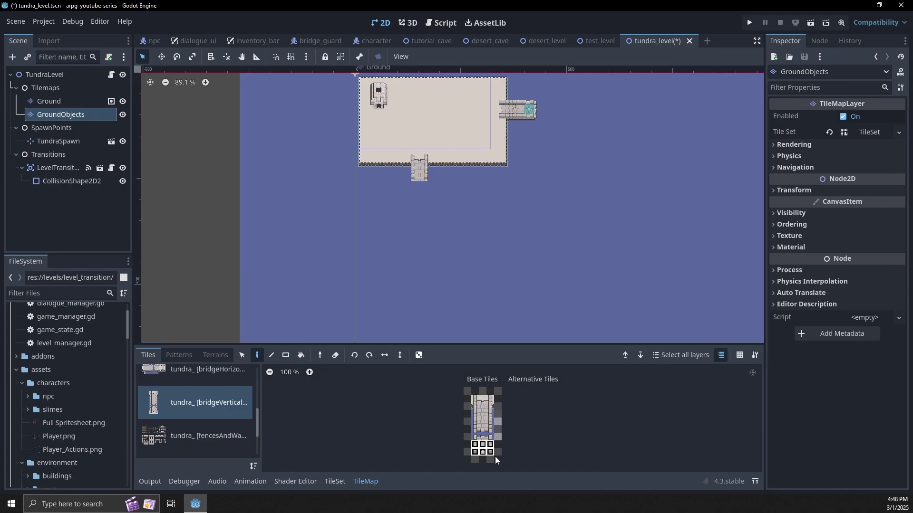
click(419, 188)
Step: Place a second vertical stone bridge leading north from the snow island's upper edge
scroll(195, 395, up, 2)
mouse_move(477, 204)
middle_down()
mouse_move(475, 342)
mouse_move(465, 335)
middle_up()
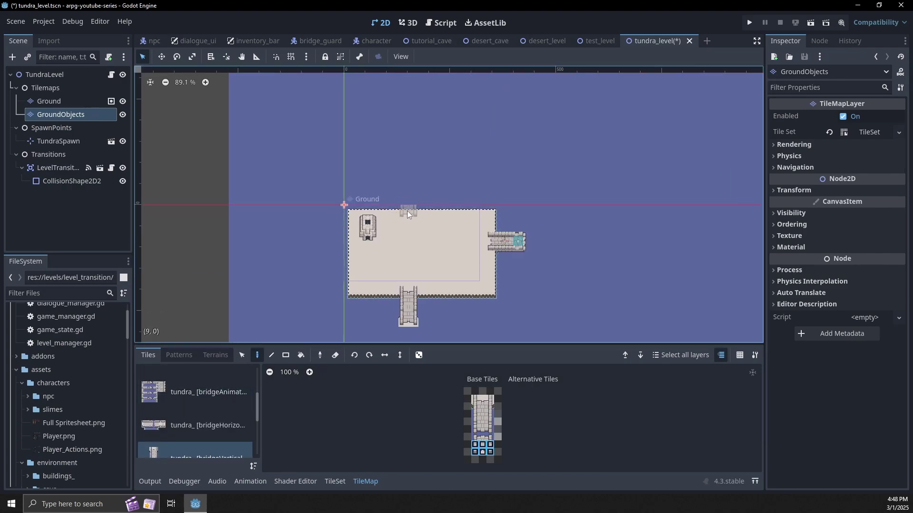
click(442, 211)
drag(475, 398, 493, 417)
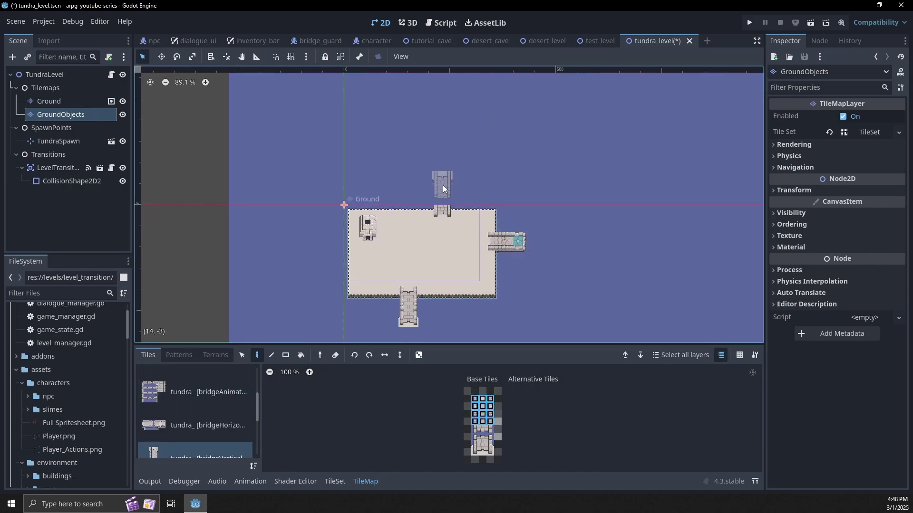
click(443, 184)
scroll(501, 178, up, 2)
Step: Paint a large rectangular snow island with cliff edges on the Ground layer at the far end of the north bridge
click(66, 101)
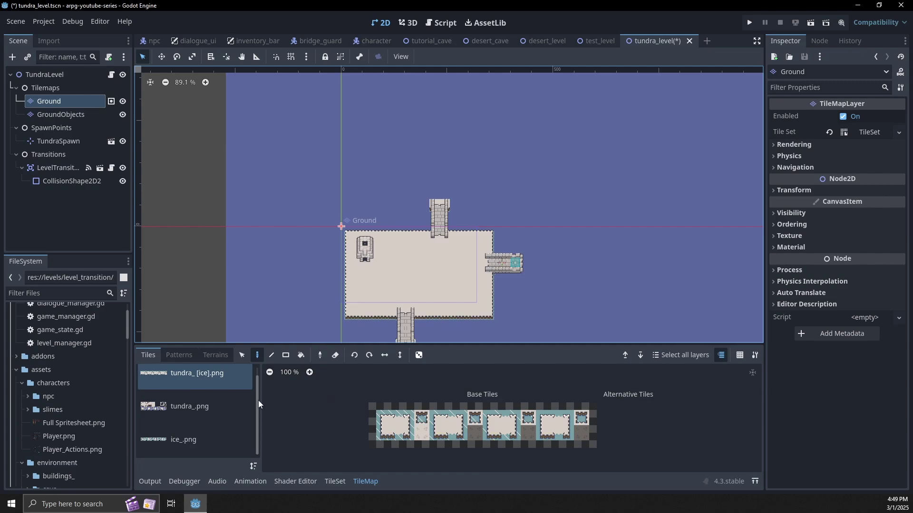
click(240, 405)
mouse_move(425, 212)
mouse_down()
mouse_move(323, 212)
mouse_move(521, 209)
mouse_move(450, 148)
mouse_up()
key(r)
drag(426, 202, 324, 122)
drag(432, 142, 452, 202)
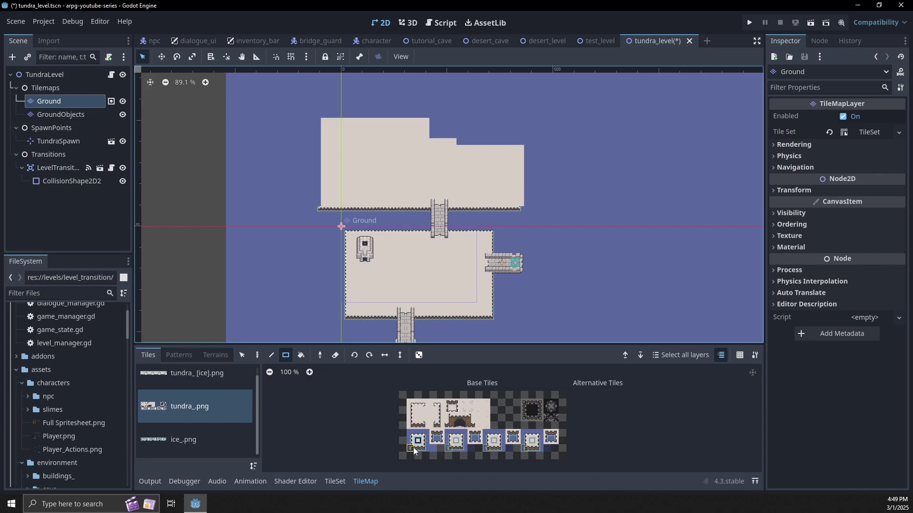
drag(523, 207, 522, 125)
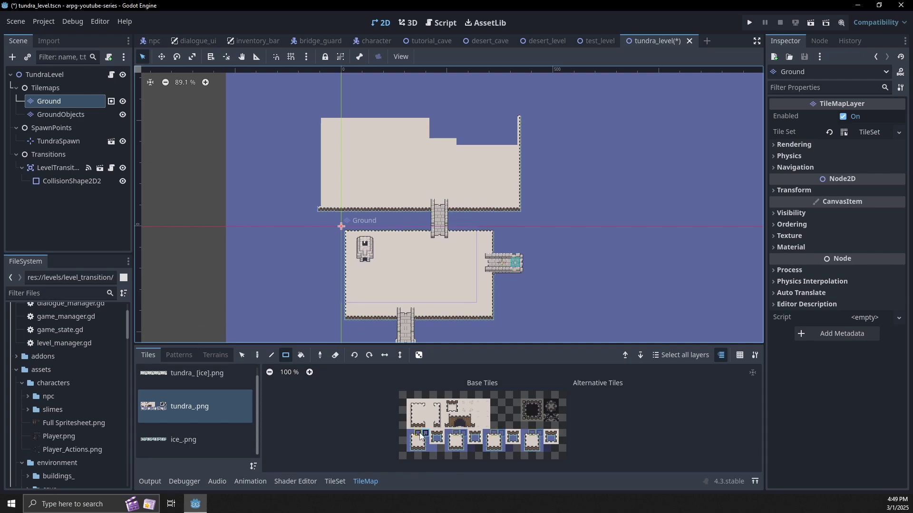
mouse_move(328, 116)
mouse_down()
mouse_move(469, 135)
mouse_move(514, 203)
mouse_up()
Step: Paint a narrow bordered ice pond on the northern snow island with the tundra_ [ice].png tiles
click(455, 402)
click(200, 439)
click(433, 433)
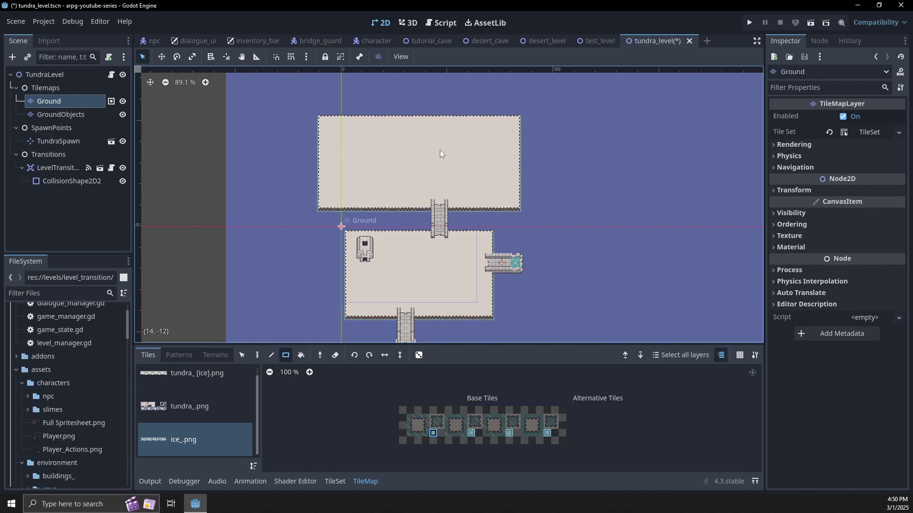
click(214, 404)
click(199, 378)
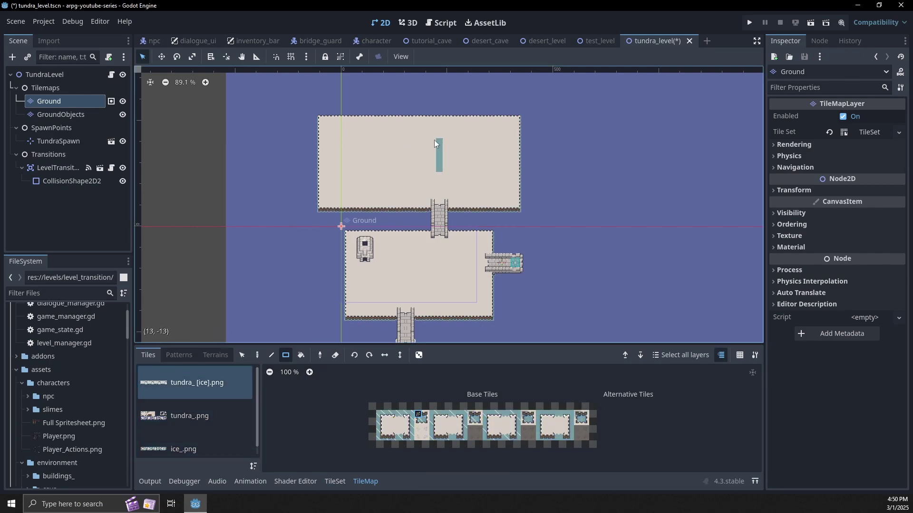
click(426, 415)
click(410, 425)
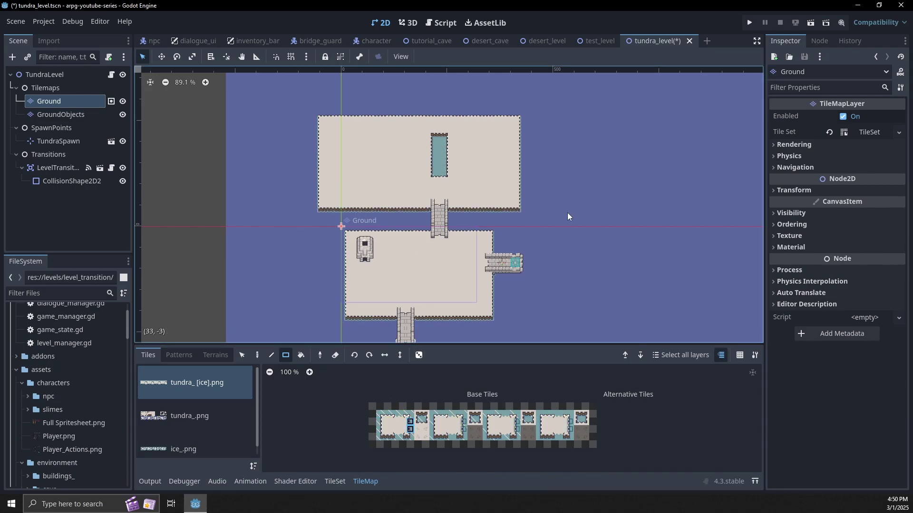
Step: Scatter green trees from tundra_ [resources].png over the central and northern islands on the GroundObjects layer
click(61, 115)
click(335, 481)
scroll(212, 406, down, 12)
click(212, 386)
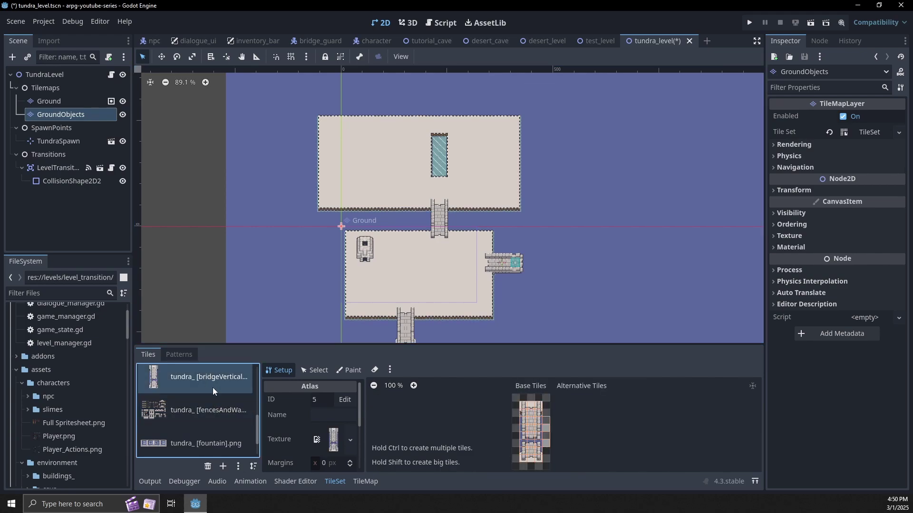
scroll(207, 386, up, 8)
scroll(204, 404, down, 11)
click(207, 430)
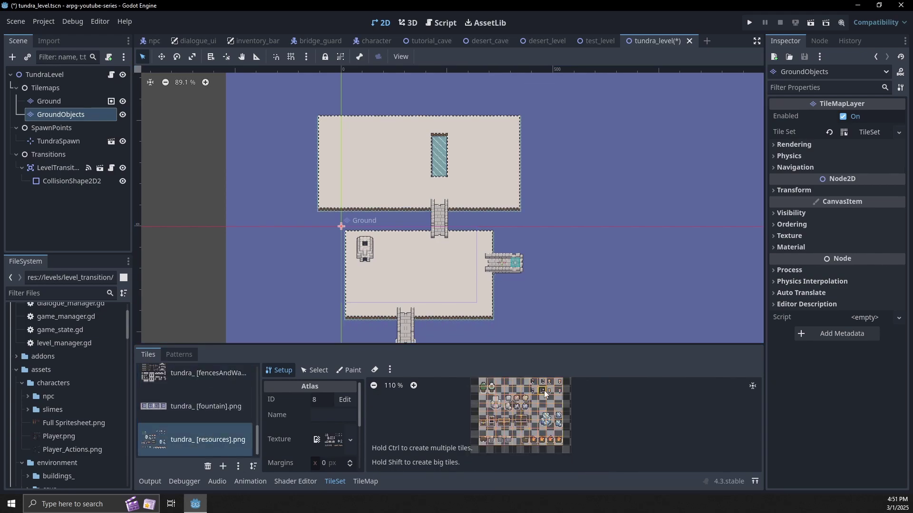
click(365, 481)
scroll(434, 390, up, 6)
middle_drag(434, 391, 438, 403)
drag(433, 390, 430, 377)
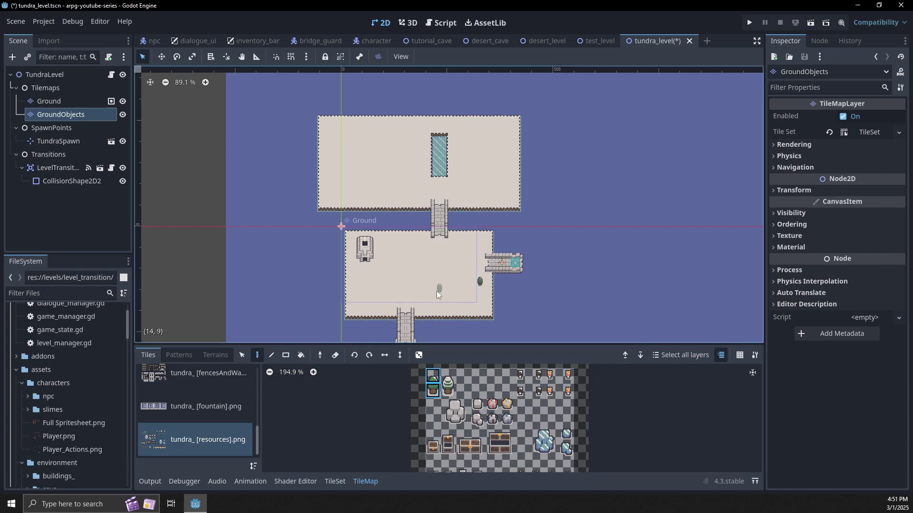
Step: Add snow-covered trees and large ice crystals from the resources tiles to the central and northern islands
middle_drag(469, 184, 478, 95)
drag(448, 392, 449, 377)
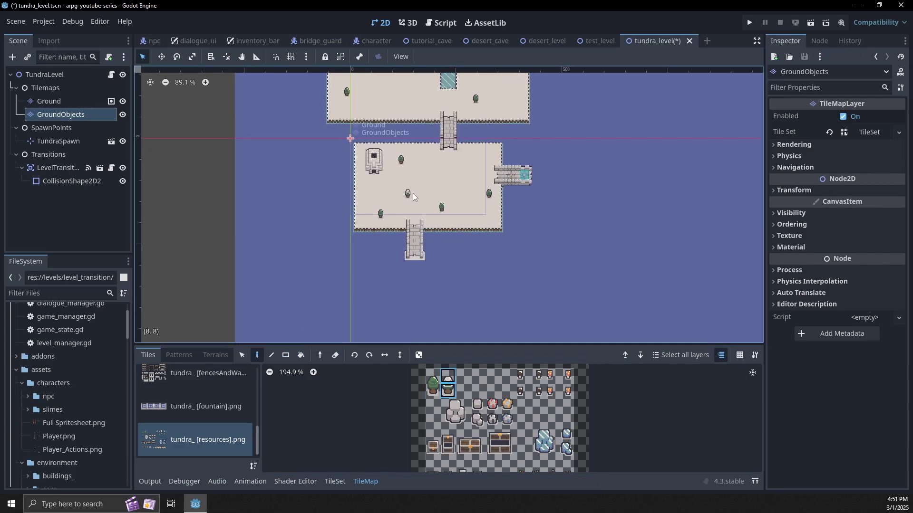
drag(537, 449, 551, 436)
middle_drag(423, 124, 429, 195)
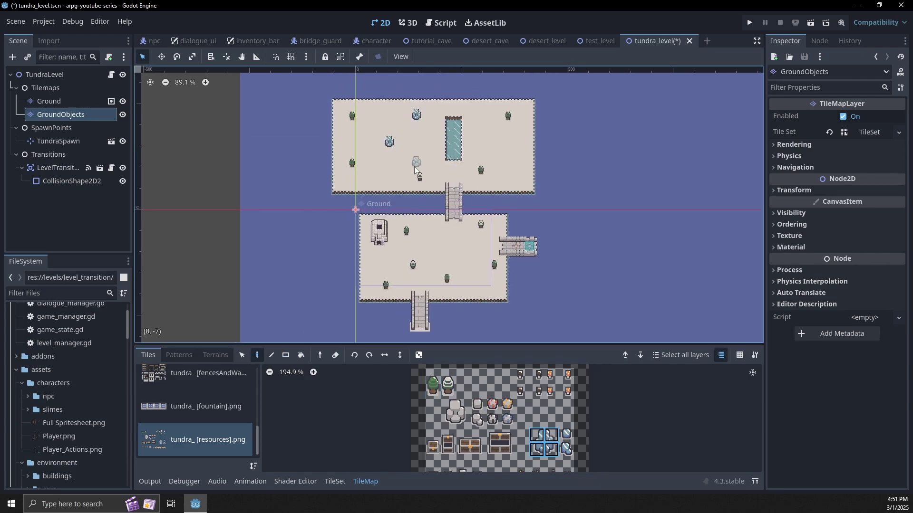
Step: Paint the upper edge and both upper corners of a new island on the Ground layer at the south bridge's end
scroll(417, 122, up, 16)
mouse_move(527, 229)
middle_down()
mouse_move(531, 148)
mouse_move(528, 240)
middle_up()
scroll(531, 148, down, 2)
click(49, 101)
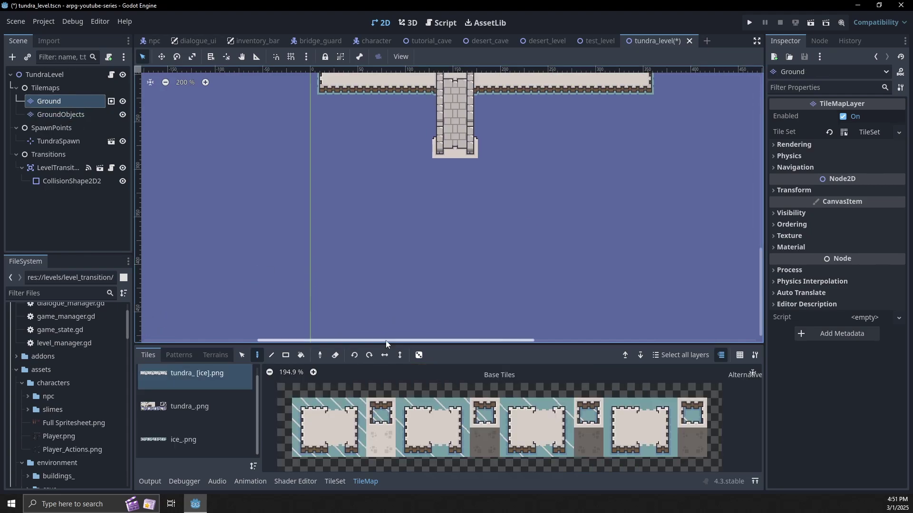
click(209, 407)
middle_drag(372, 439, 379, 413)
click(381, 415)
mouse_move(428, 137)
mouse_down()
mouse_move(309, 137)
mouse_move(667, 137)
mouse_up()
click(396, 414)
click(681, 141)
click(366, 414)
click(291, 142)
Step: Fill the interior of the southern island with a rectangle of plain snow tiles
click(381, 429)
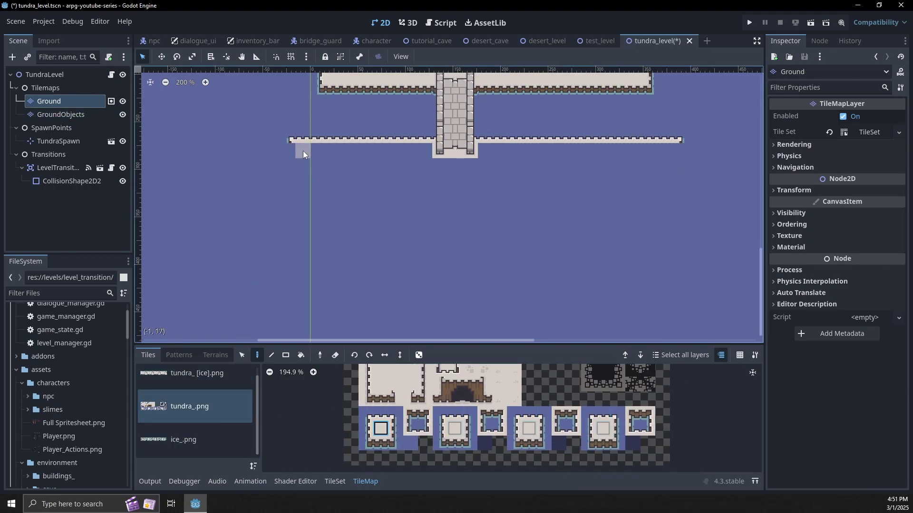
mouse_move(304, 150)
mouse_down()
mouse_move(591, 152)
mouse_move(364, 279)
mouse_move(560, 275)
mouse_move(666, 317)
mouse_up()
click(285, 355)
middle_drag(651, 302, 647, 267)
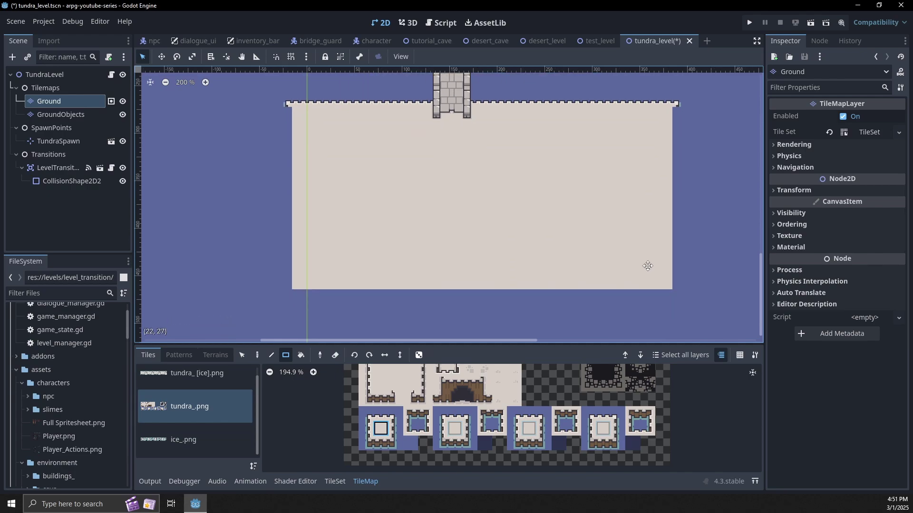
Step: Paint the southern island's side edges, lower cliff edge and both lower corners
click(366, 429)
mouse_move(288, 114)
mouse_down()
mouse_move(287, 283)
mouse_move(664, 296)
mouse_move(675, 118)
mouse_up()
click(366, 443)
click(288, 297)
click(381, 443)
click(395, 444)
click(678, 296)
click(396, 429)
scroll(518, 225, down, 5)
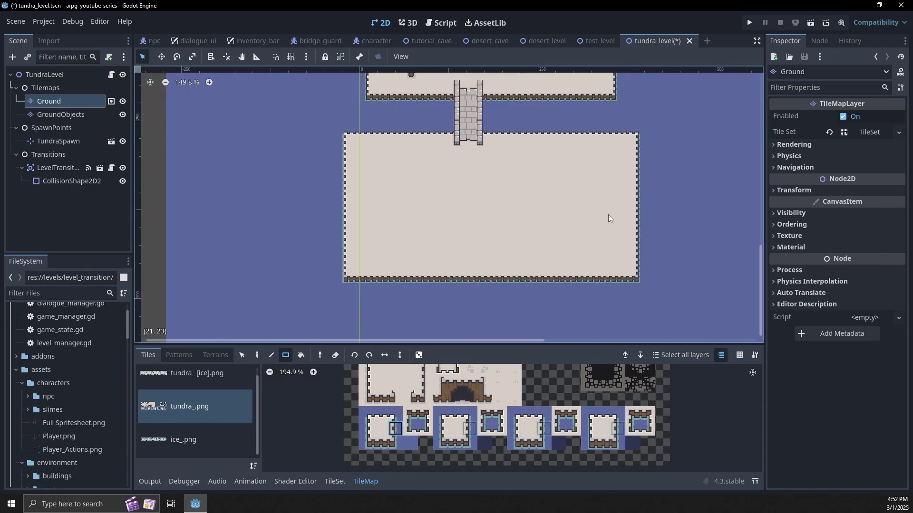
Step: Start a dirt path below the south bridge on the GroundObjects layer with tundraPath_.png upper corner and top edge tiles
scroll(195, 435, up, 1)
click(196, 386)
click(195, 443)
click(66, 117)
click(197, 377)
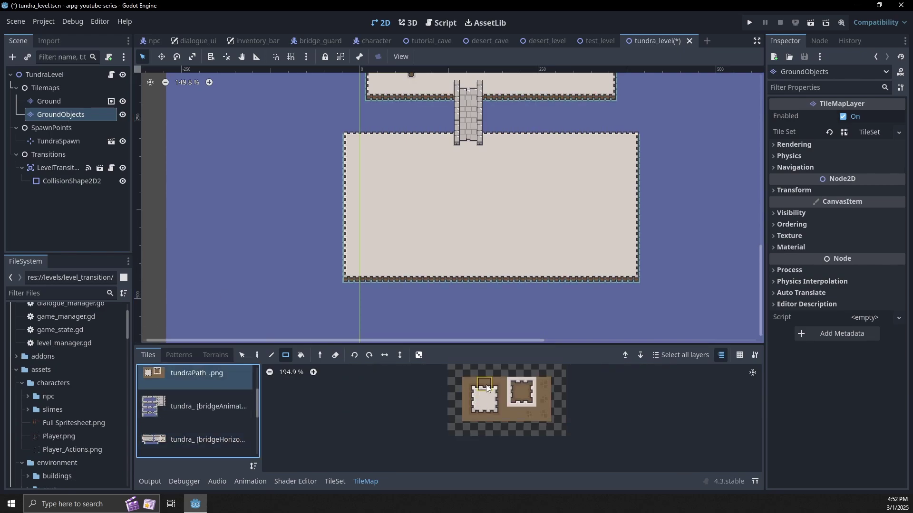
click(516, 385)
click(457, 154)
click(527, 384)
click(479, 154)
click(485, 413)
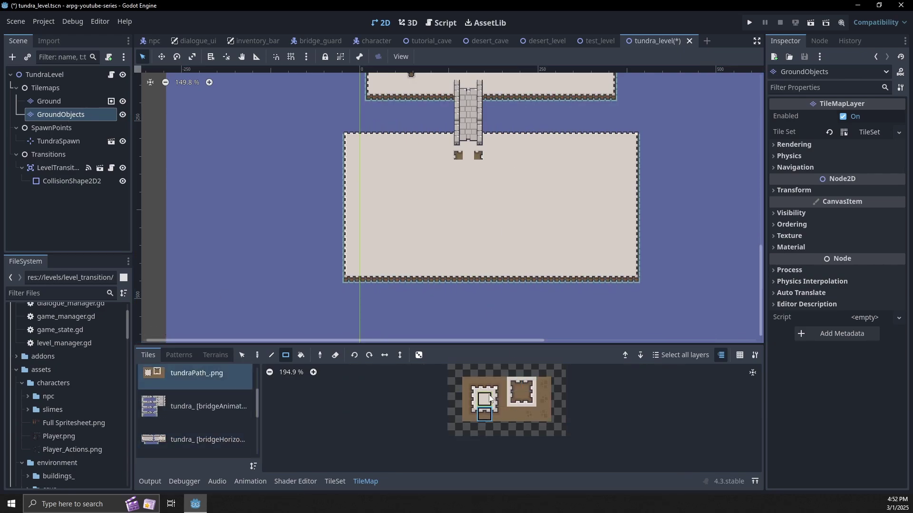
click(486, 413)
click(468, 155)
Step: Outline the rest of the dirt path as an L-shape turning east, including its outer corners and inner corner
click(470, 401)
mouse_move(480, 163)
mouse_down()
mouse_move(478, 201)
mouse_move(458, 175)
mouse_move(458, 232)
mouse_move(525, 234)
mouse_move(537, 209)
mouse_move(492, 201)
mouse_up()
click(515, 399)
click(484, 385)
click(499, 413)
click(536, 233)
click(528, 400)
click(536, 234)
click(470, 400)
click(529, 385)
click(536, 201)
click(484, 414)
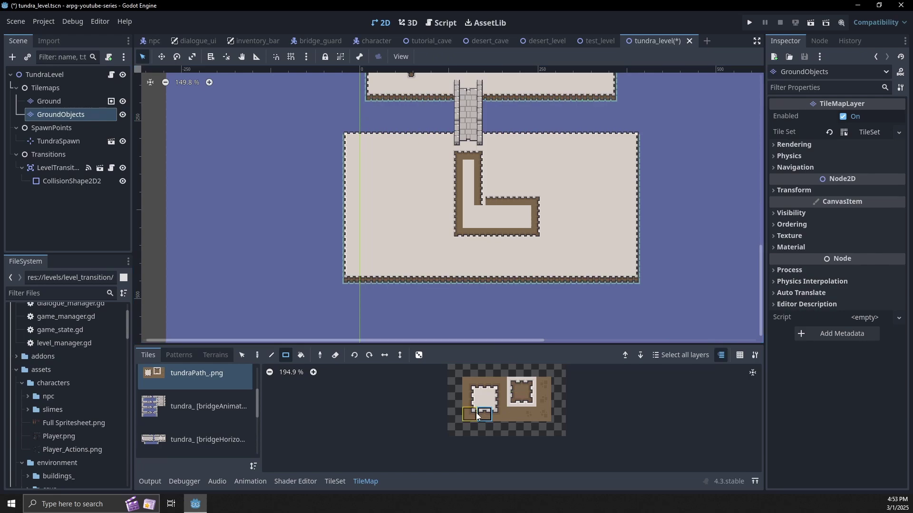
click(470, 415)
click(479, 201)
Step: Fill both arms of the L-shaped path with the plain dirt tile
click(514, 415)
drag(469, 165, 469, 222)
drag(479, 212, 526, 221)
scroll(570, 201, down, 8)
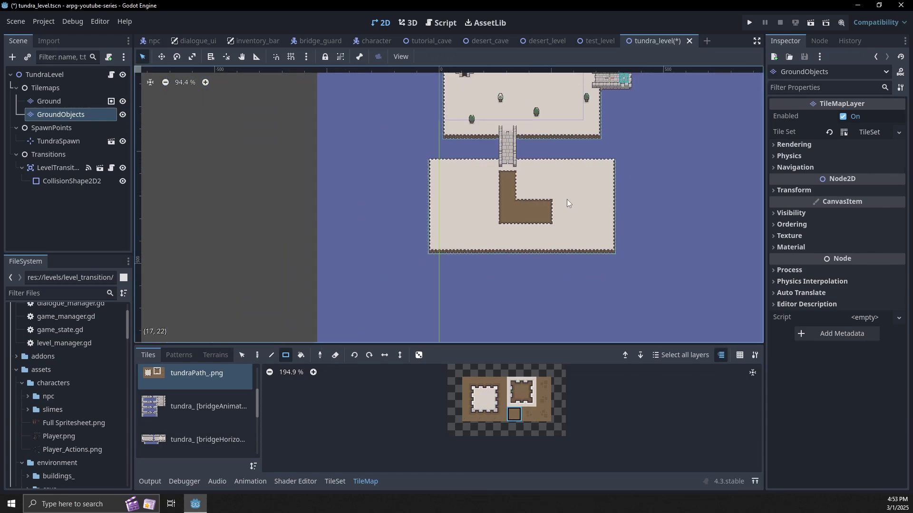
Step: Build a horizontal stone bridge leading west from the central island with the tundra_ horizontal bridge tiles
scroll(566, 204, up, 7)
click(208, 440)
drag(524, 373, 538, 421)
key(d)
click(570, 241)
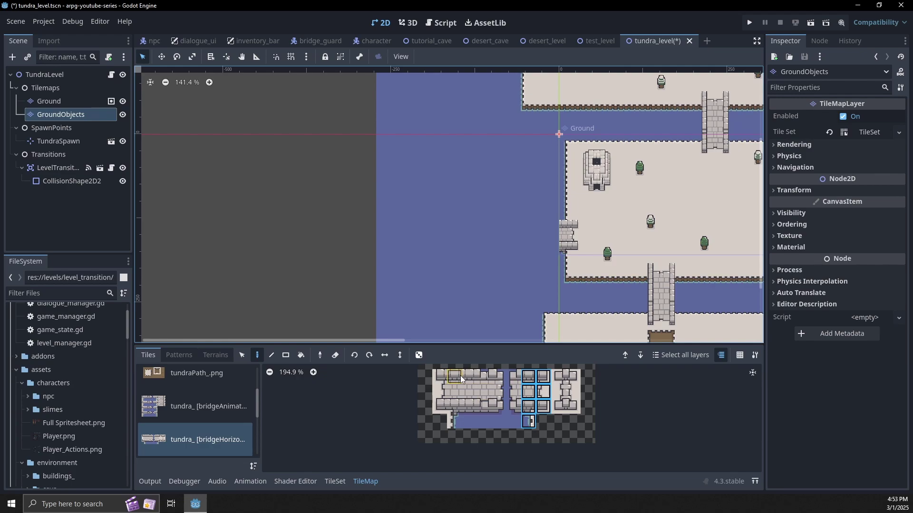
drag(440, 376, 494, 426)
click(532, 242)
drag(488, 376, 486, 408)
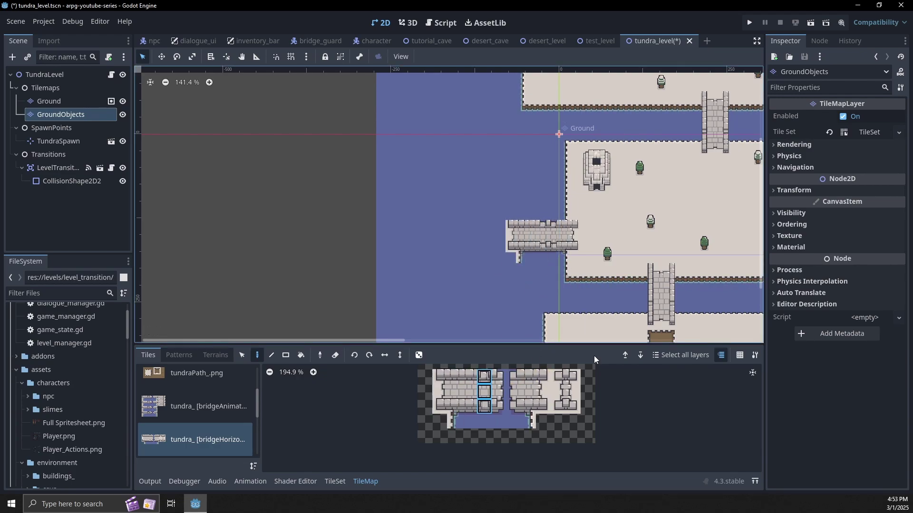
Step: Paint the east edge of a new western island on the Ground layer above and below the bridge, with its two corners
click(49, 101)
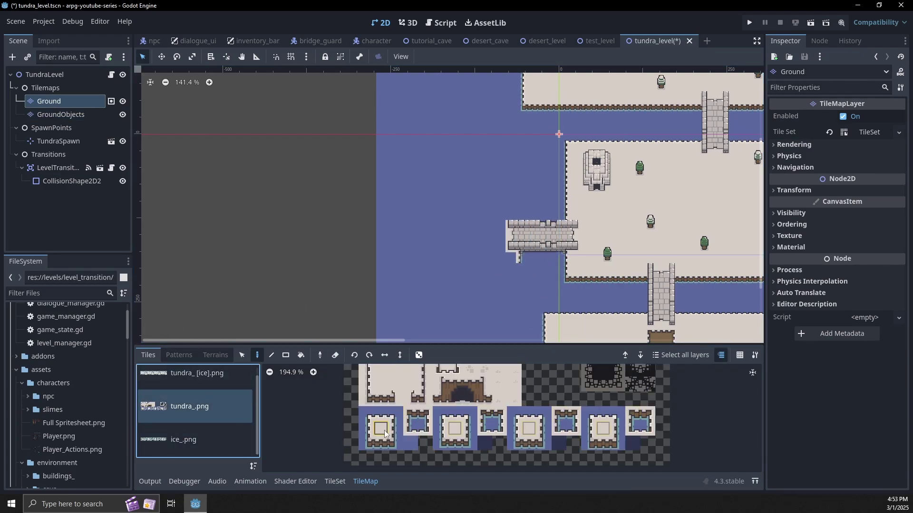
click(396, 429)
drag(521, 267, 520, 292)
click(544, 298)
middle_drag(549, 297, 550, 248)
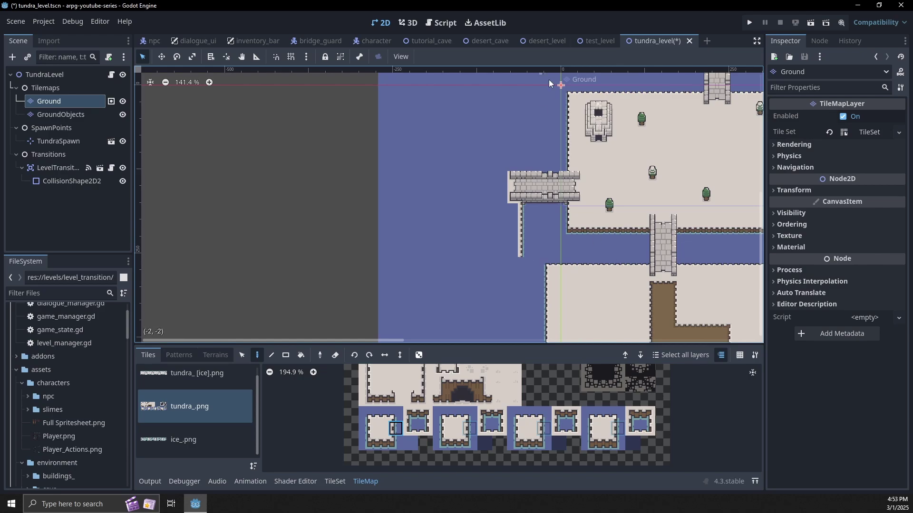
drag(524, 166, 525, 122)
click(396, 414)
click(522, 112)
click(396, 443)
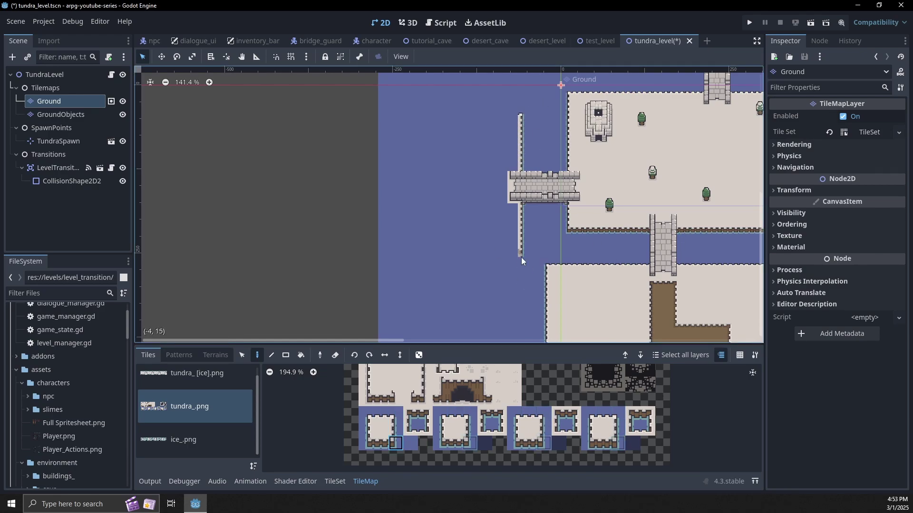
click(522, 261)
Step: Paint the western island's lower cliff edge and west edge, including the two western corners
click(380, 443)
drag(432, 260, 415, 262)
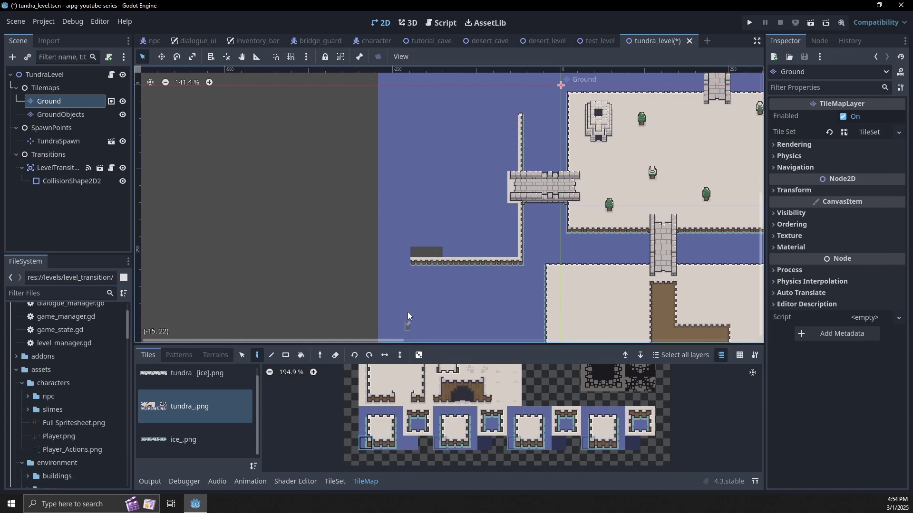
click(366, 443)
click(405, 261)
click(367, 428)
drag(410, 159, 406, 115)
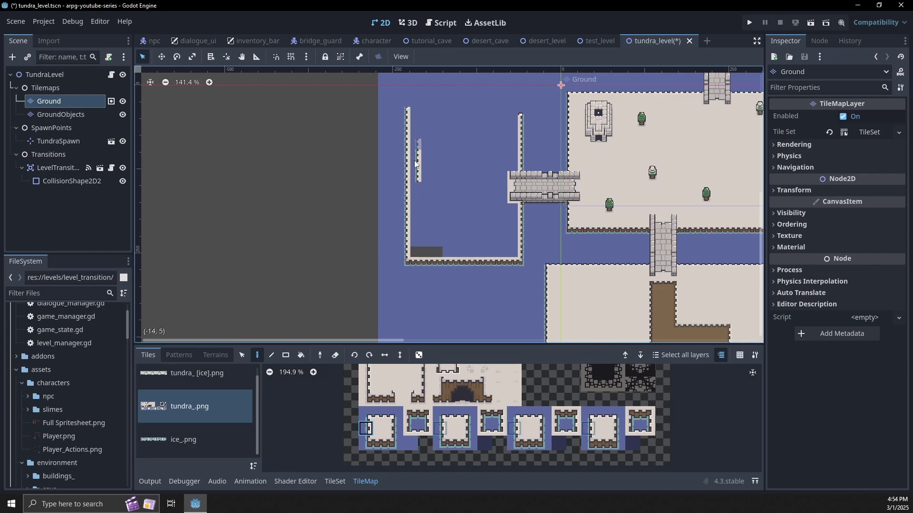
click(366, 414)
click(407, 111)
Step: Paint the western island's upper edge and cover the stray tiles inside its outline with water
click(380, 414)
click(271, 355)
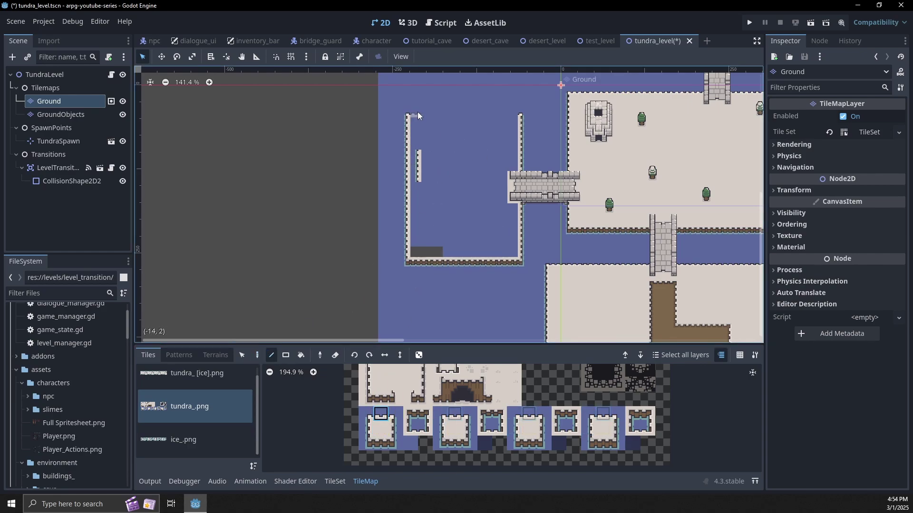
click(409, 440)
drag(420, 151, 417, 178)
drag(415, 252, 439, 252)
Step: Fill the interior of the western island with plain snow tiles
click(381, 430)
click(285, 355)
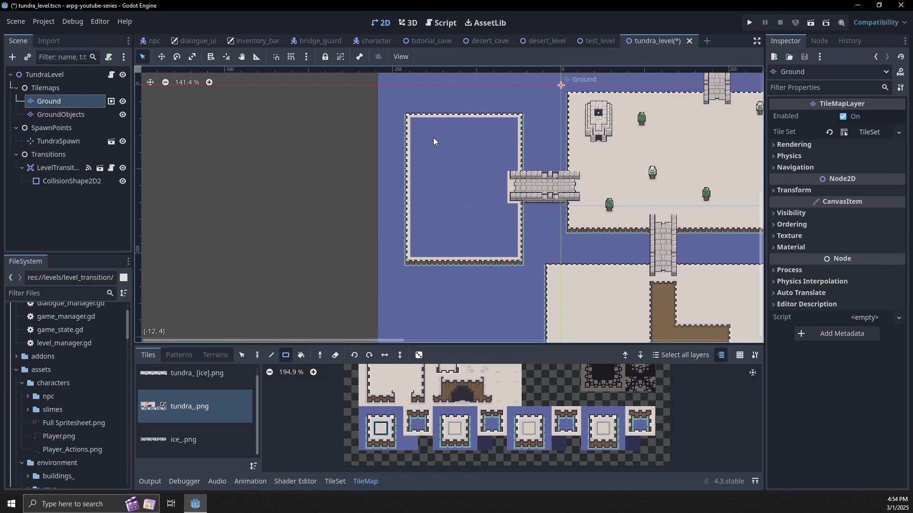
drag(411, 120, 503, 251)
drag(513, 127, 512, 167)
Step: Scatter random snow detail tiles over the western and central islands with a scattering value of 5
middle_drag(534, 382, 537, 424)
shift+drag(472, 397, 516, 412)
shift+drag(501, 427, 517, 441)
middle_drag(647, 304, 449, 227)
click(418, 355)
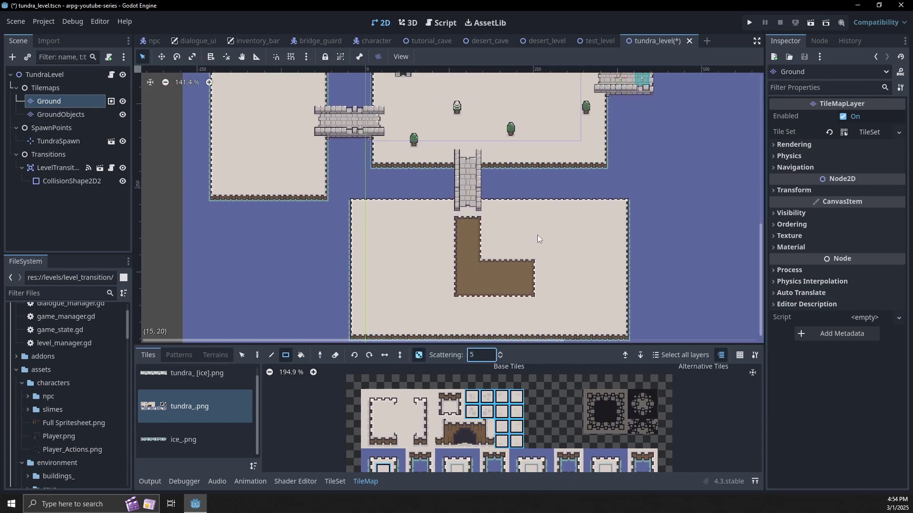
middle_drag(403, 193, 495, 237)
drag(322, 109, 392, 213)
middle_drag(456, 143, 412, 238)
drag(530, 182, 594, 215)
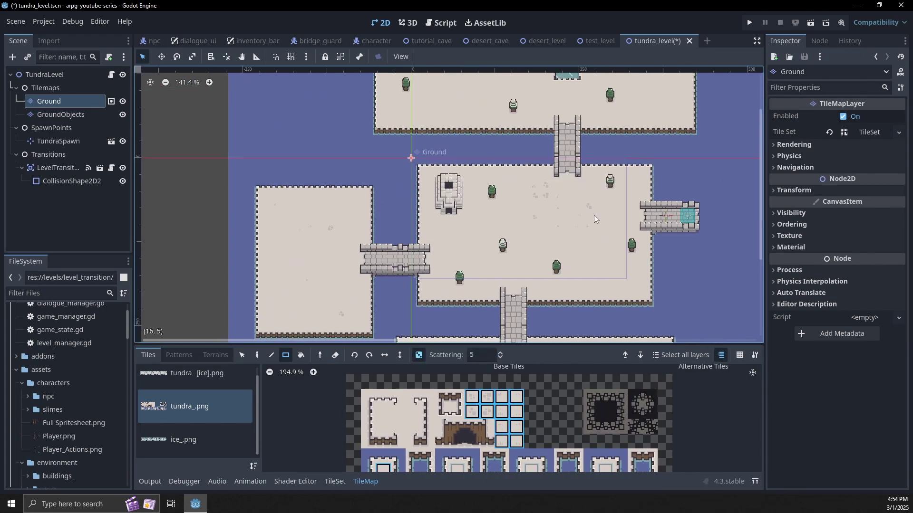
Step: Scatter random snow detail tiles over the interior of the northern island on the Ground layer
middle_drag(546, 143, 586, 230)
drag(475, 98, 556, 190)
middle_drag(606, 145, 516, 190)
drag(560, 134, 628, 242)
middle_drag(674, 287, 698, 128)
middle_drag(694, 319, 708, 177)
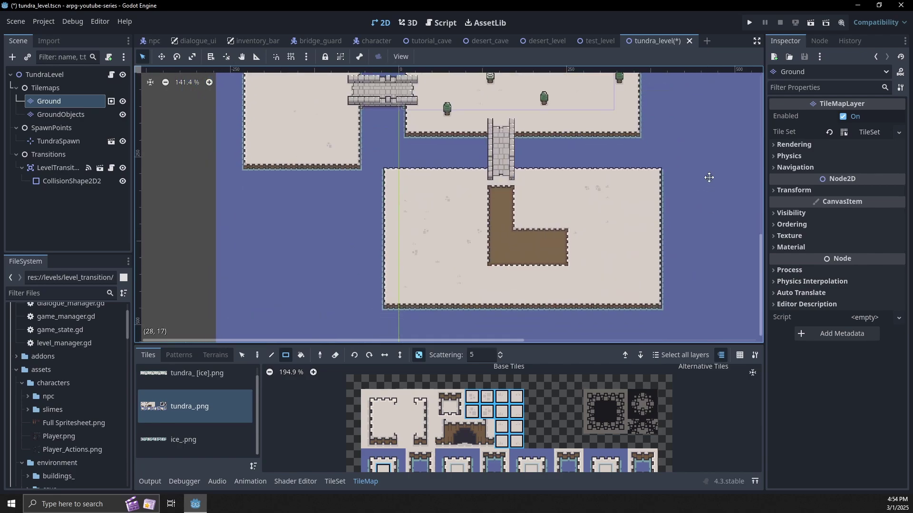
Step: On the GroundObjects layer, scatter random detail tiles over the L-shaped dirt path of the southern island
click(40, 117)
click(532, 456)
shift+drag(546, 456, 546, 427)
mouse_move(500, 199)
mouse_down()
mouse_move(501, 252)
mouse_move(556, 256)
mouse_up()
Step: Switch the GroundObjects layer to the tundra_ [ice].png tile source and look through its tiles
scroll(555, 259, down, 7)
middle_drag(556, 261, 554, 129)
scroll(555, 128, up, 7)
click(190, 375)
scroll(644, 166, down, 9)
middle_drag(643, 301, 512, 241)
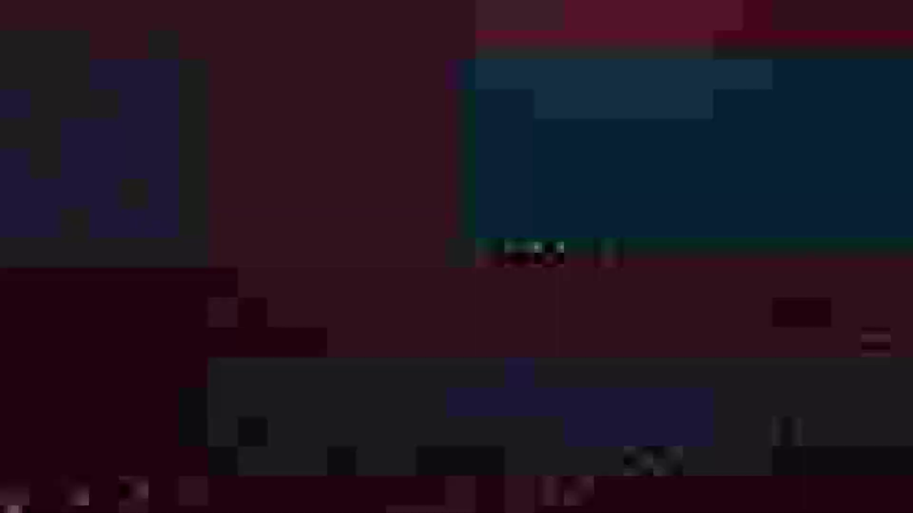